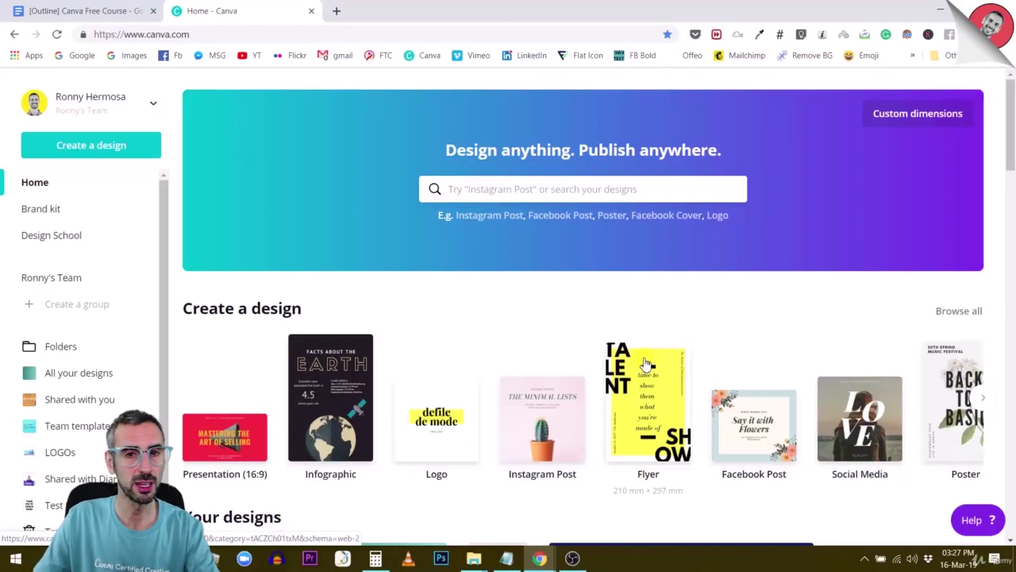
- Create a new blank 16:9 Presentation design from Canva's Create a design row
scroll(669, 341, down, 2)
scroll(655, 353, up, 2)
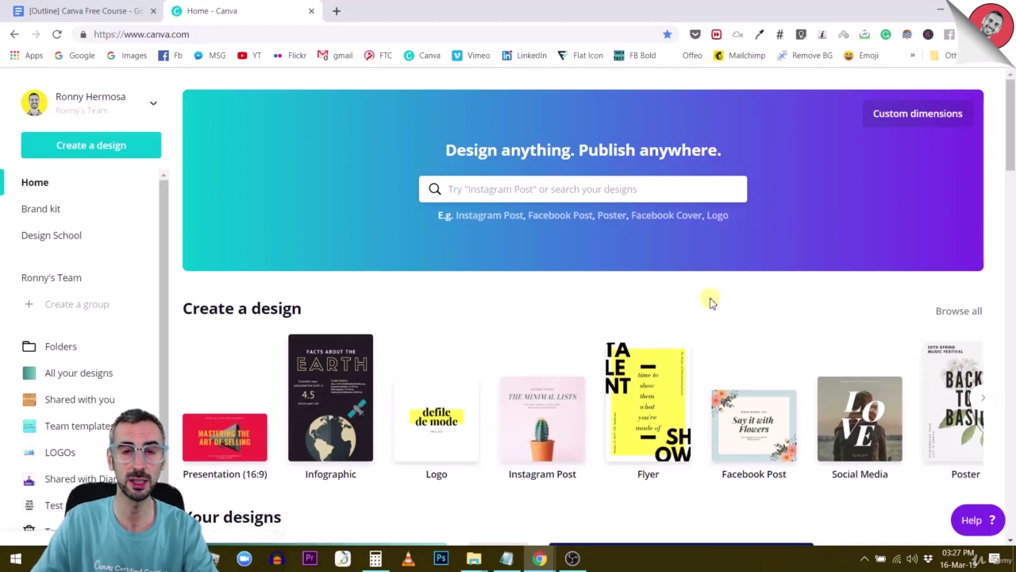
scroll(301, 270, down, 3)
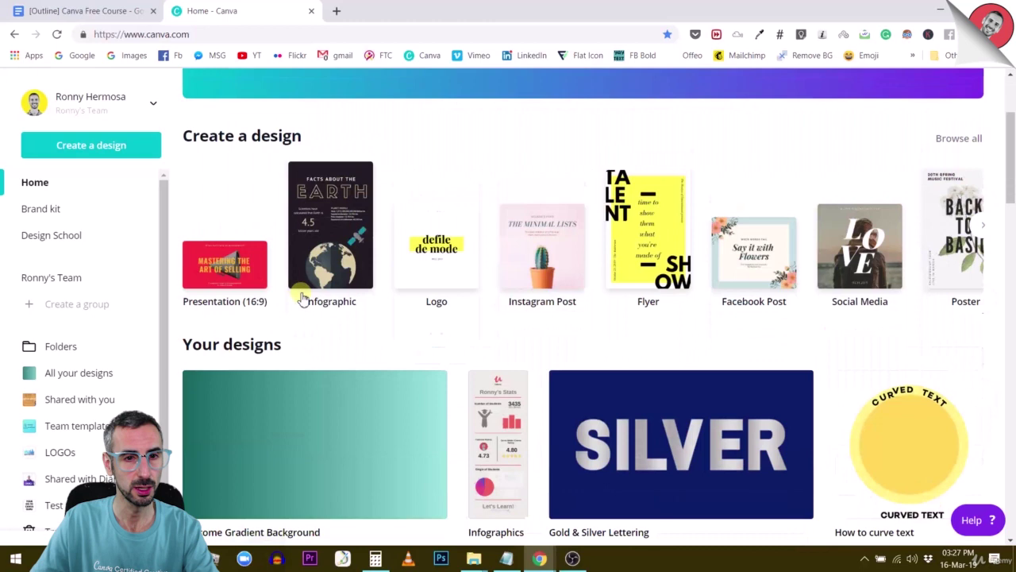
scroll(293, 297, up, 3)
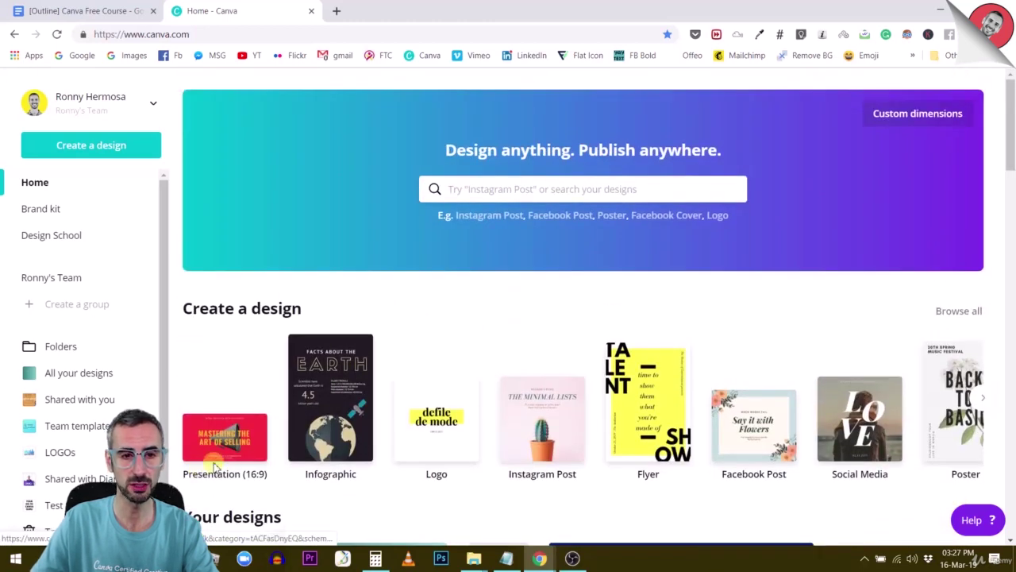
scroll(237, 287, down, 2)
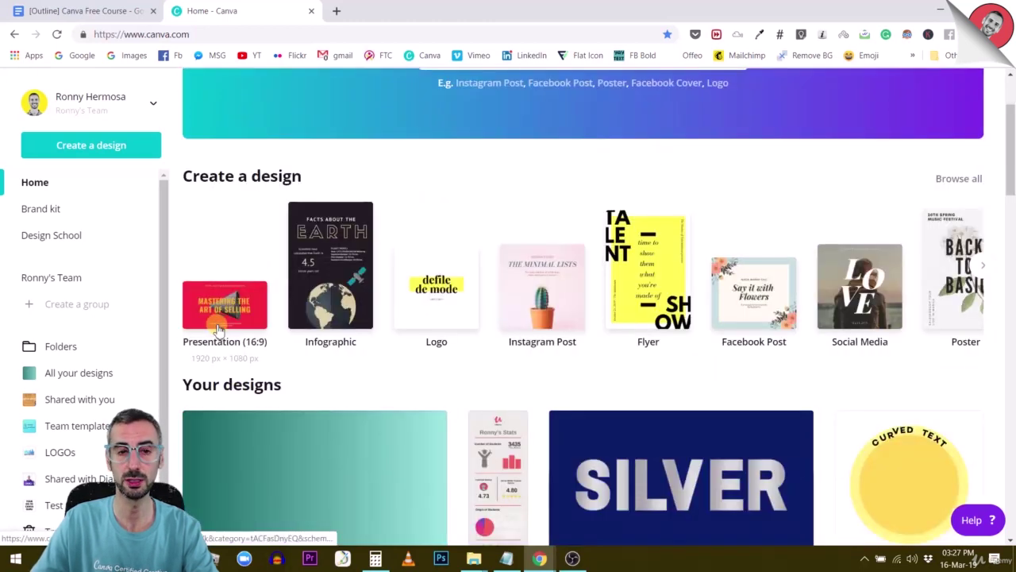
click(219, 329)
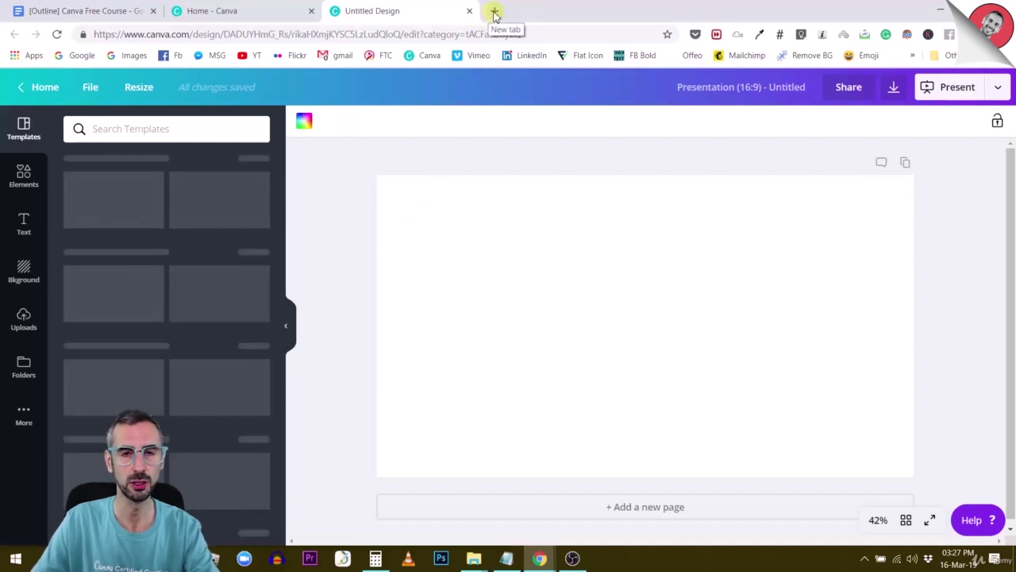
- Open YouTube in a new tab and go to the Design with Canva channel page
click(493, 11)
click(247, 54)
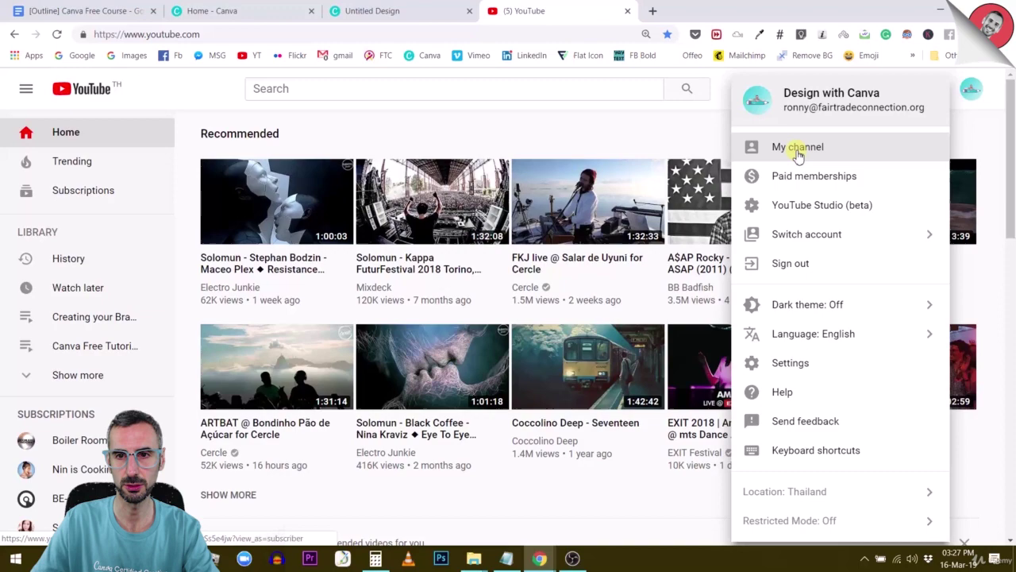
click(798, 150)
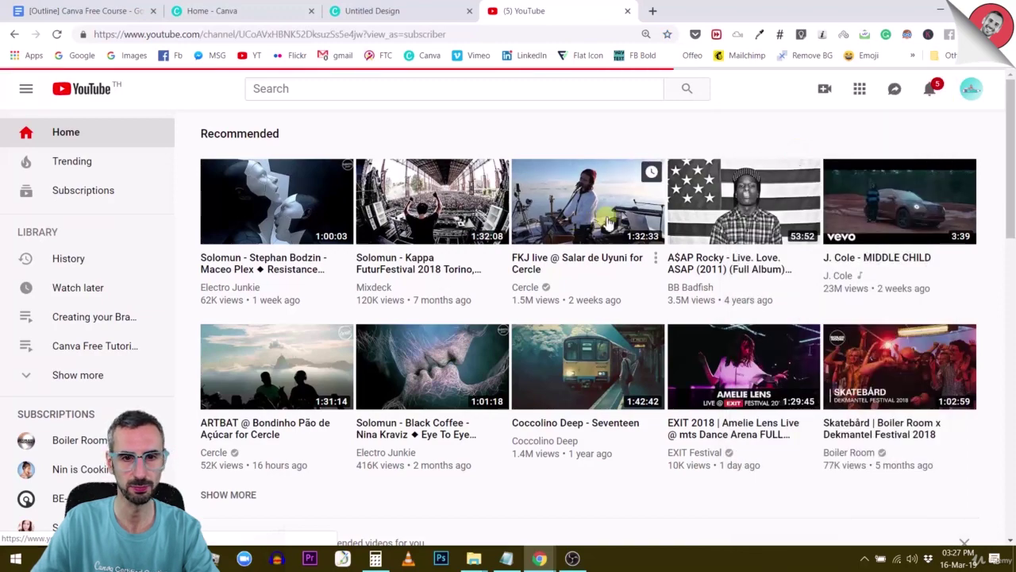
- Browse the channel's Graphic Design for Beginners and Free Tutorials playlists
scroll(588, 332, down, 5)
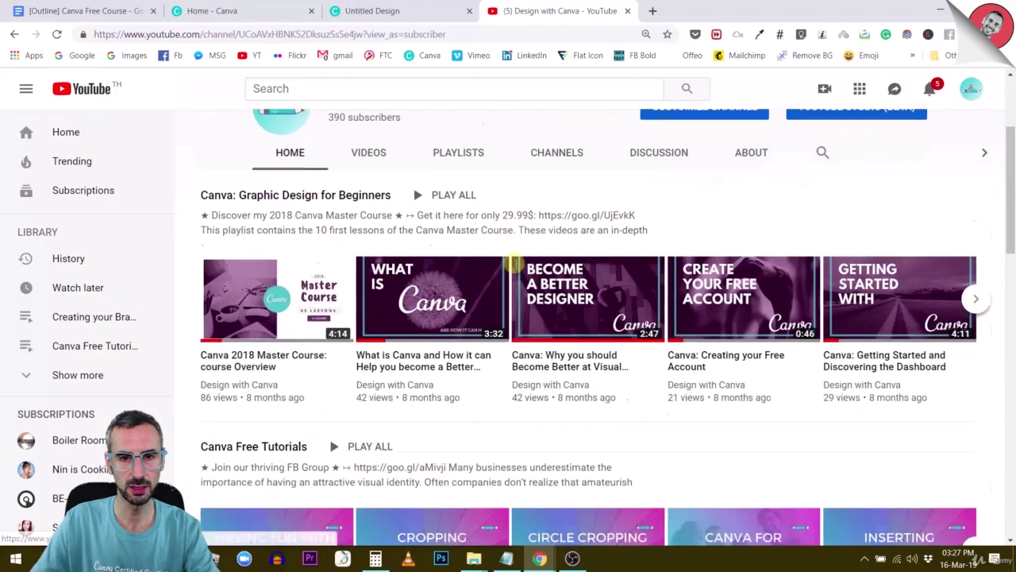
scroll(514, 267, down, 9)
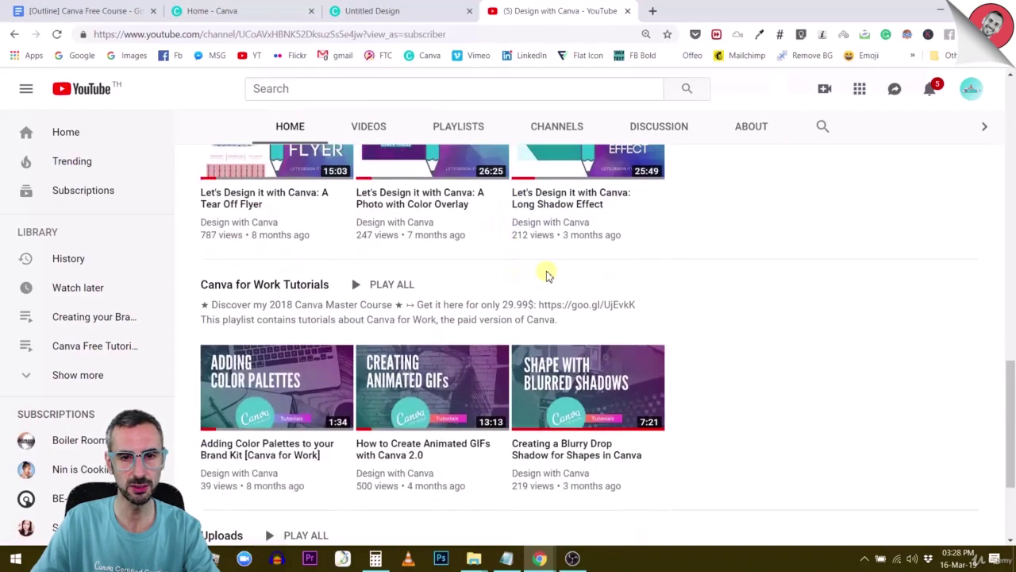
scroll(561, 317, down, 2)
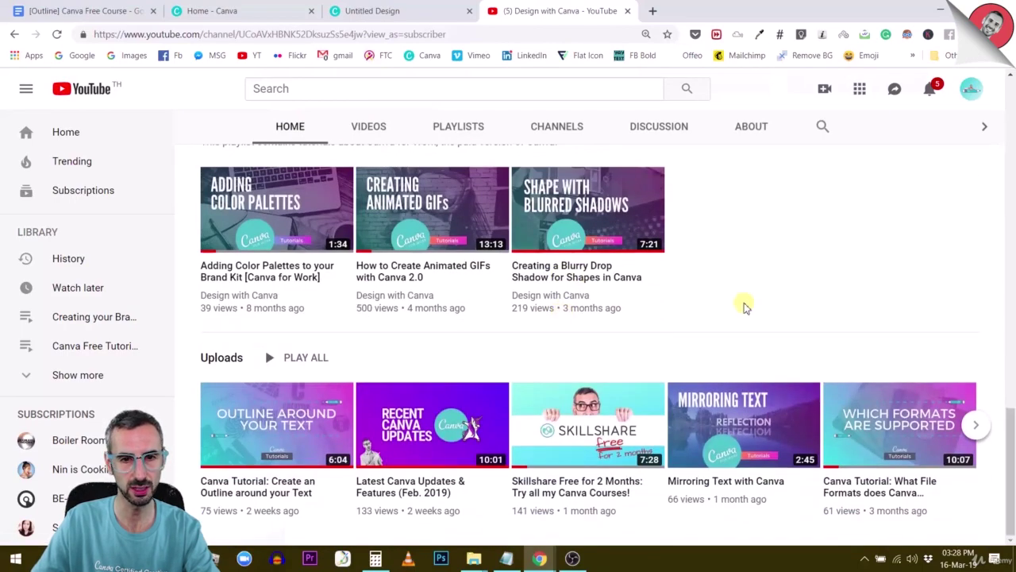
scroll(649, 326, up, 16)
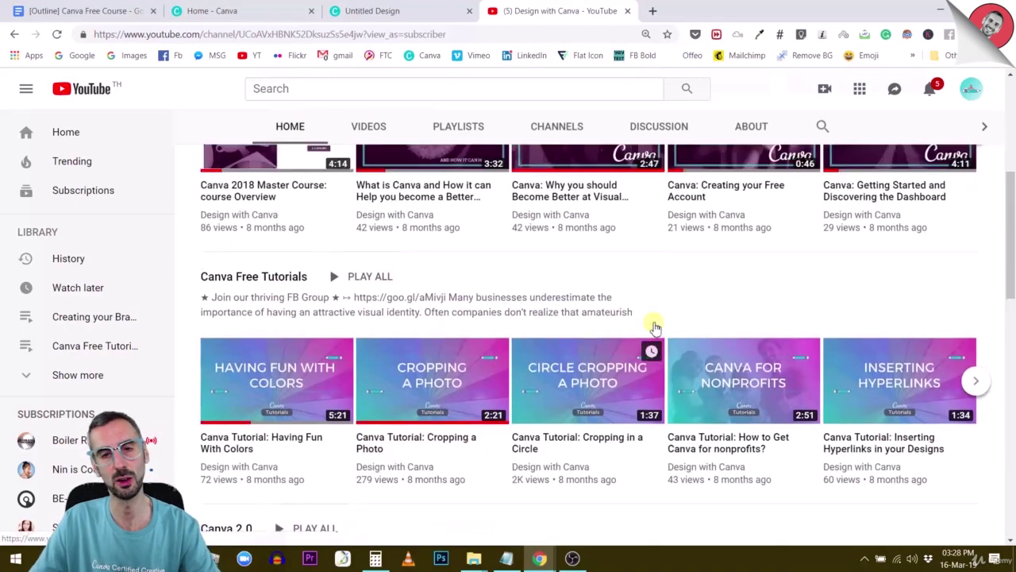
scroll(556, 330, down, 2)
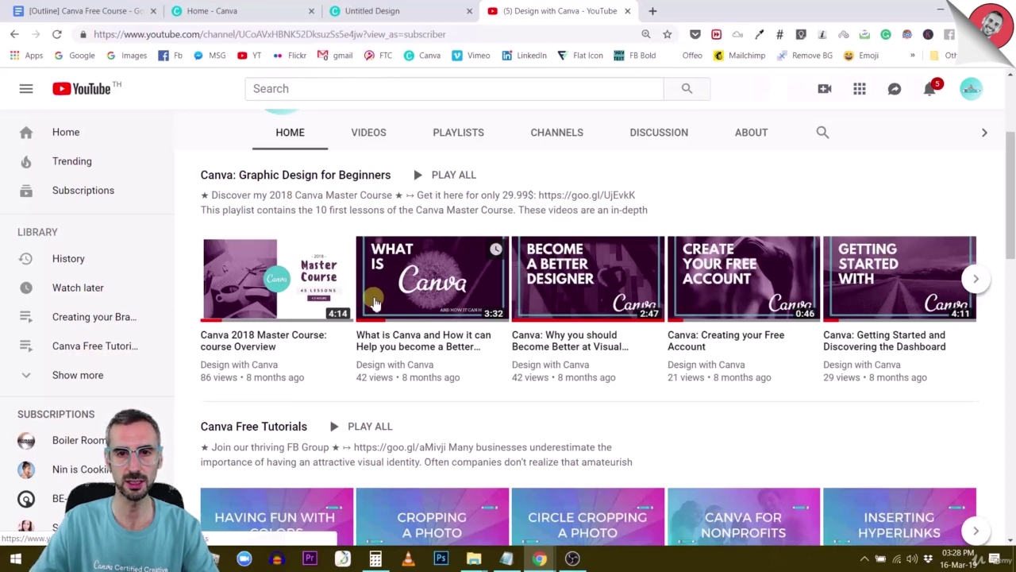
scroll(389, 290, up, 3)
scroll(433, 306, down, 1)
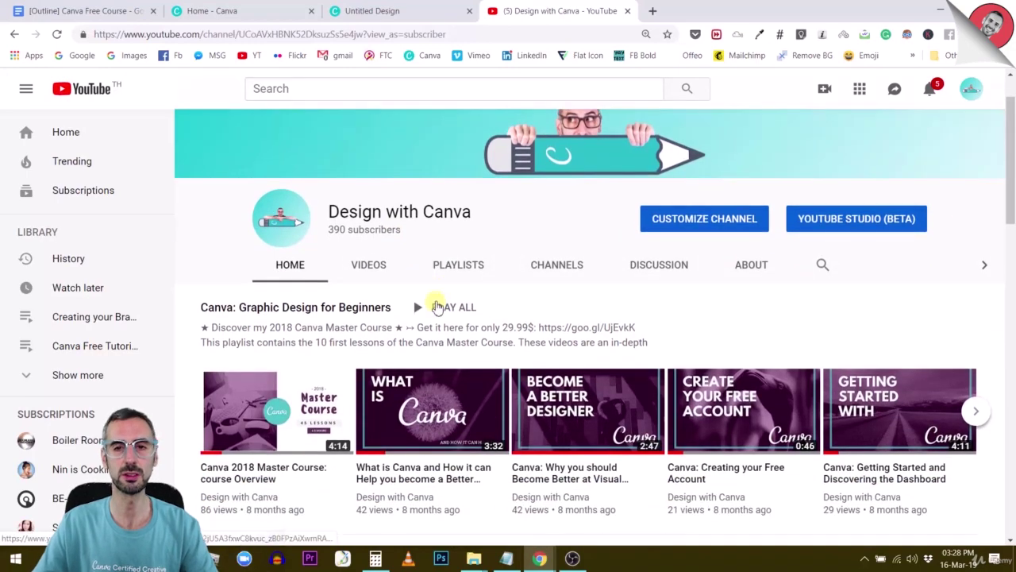
scroll(435, 309, down, 6)
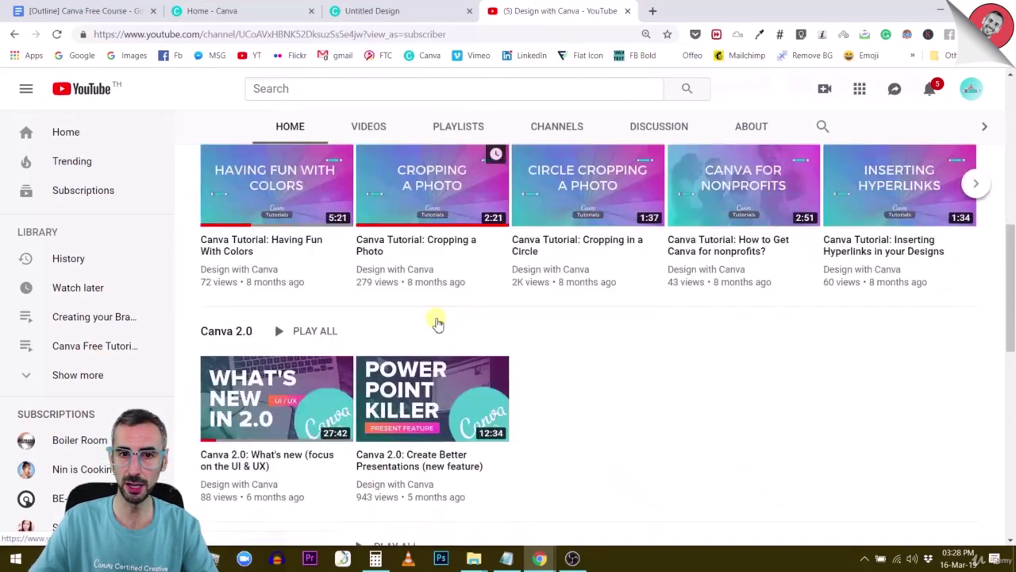
scroll(436, 322, up, 7)
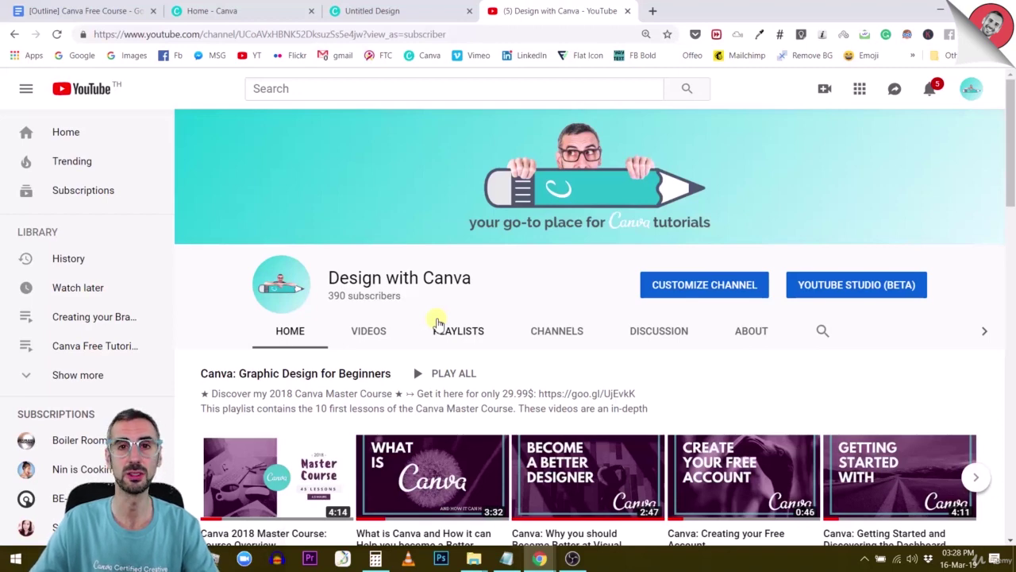
scroll(436, 324, down, 5)
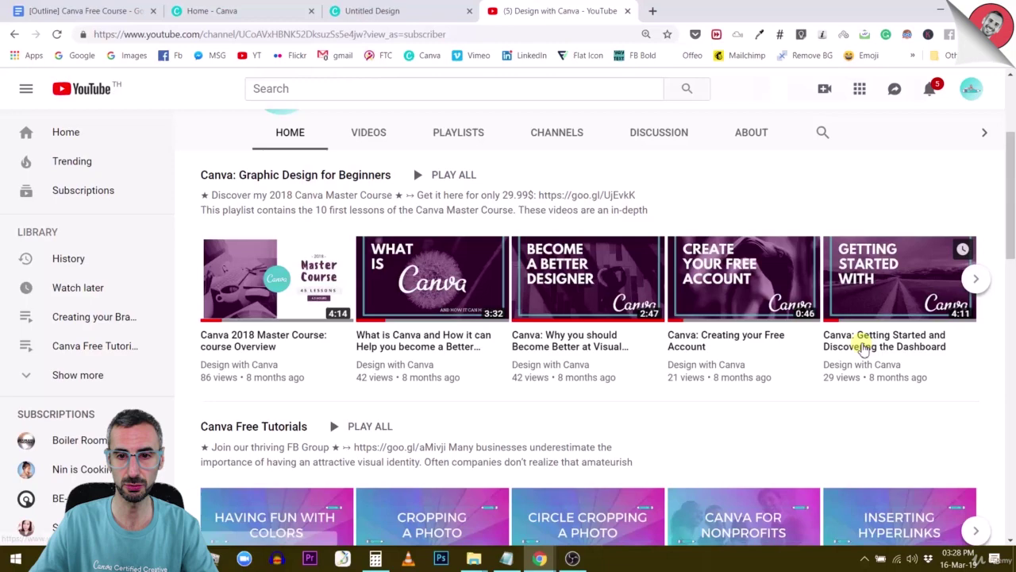
scroll(863, 352, down, 1)
scroll(863, 352, up, 6)
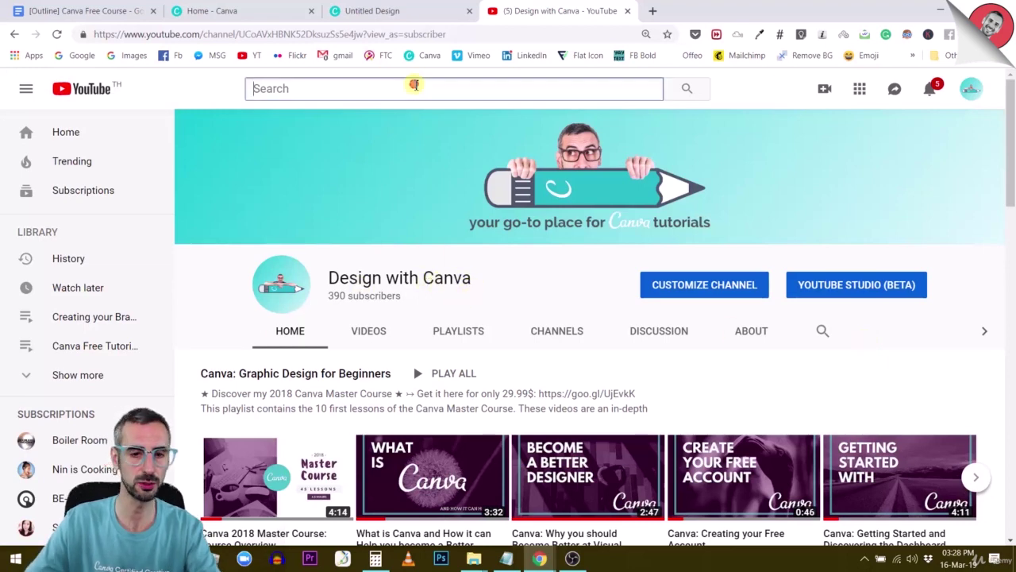
- Search YouTube for 'canva ronny' and open the How to Use Gradients tutorial video
text(canva ronny)
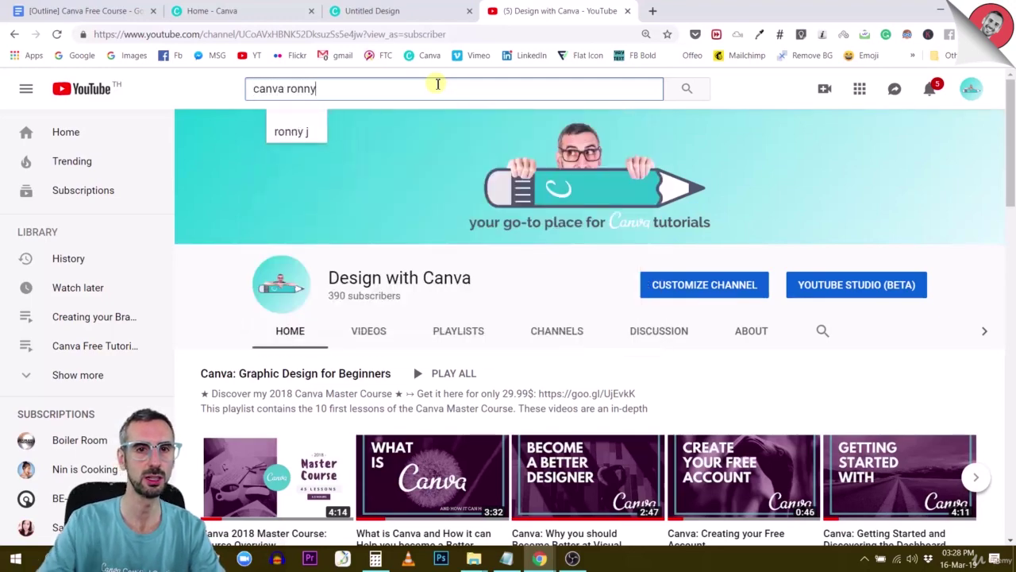
key(Return)
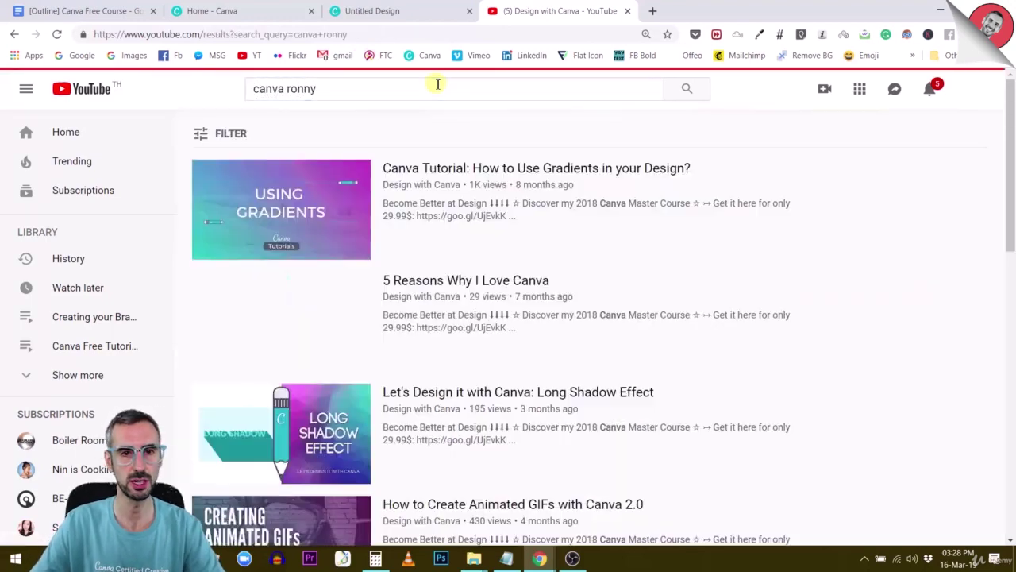
scroll(286, 258, down, 4)
scroll(285, 258, down, 5)
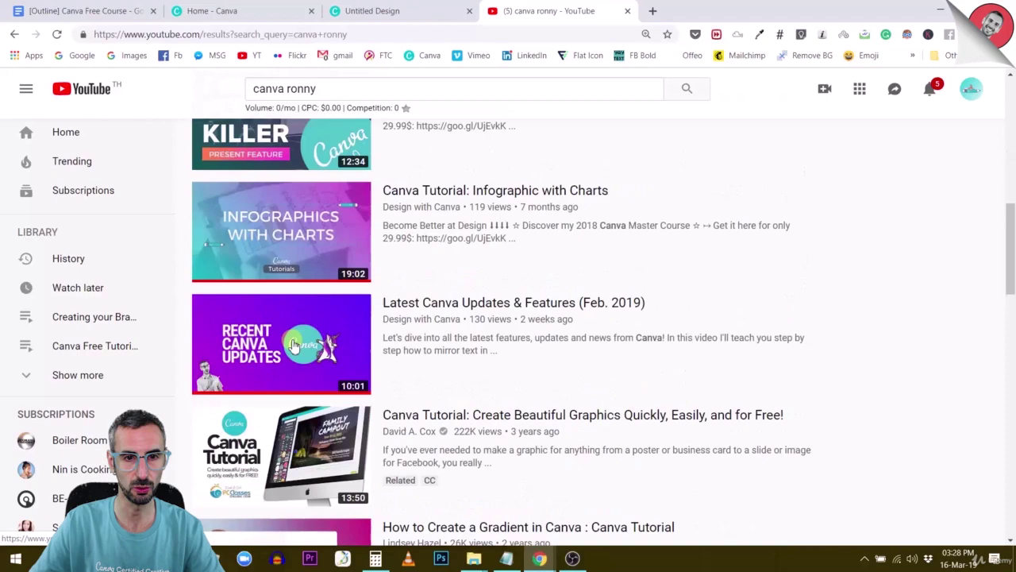
scroll(316, 190, up, 9)
click(316, 190)
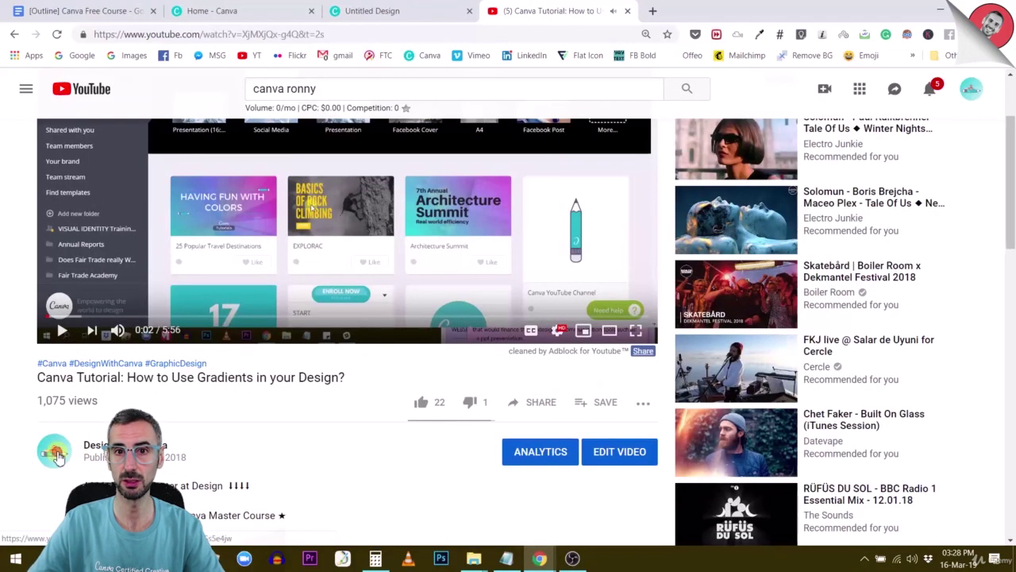
- Visit the video's channel page, then return to the untitled Canva presentation
click(57, 457)
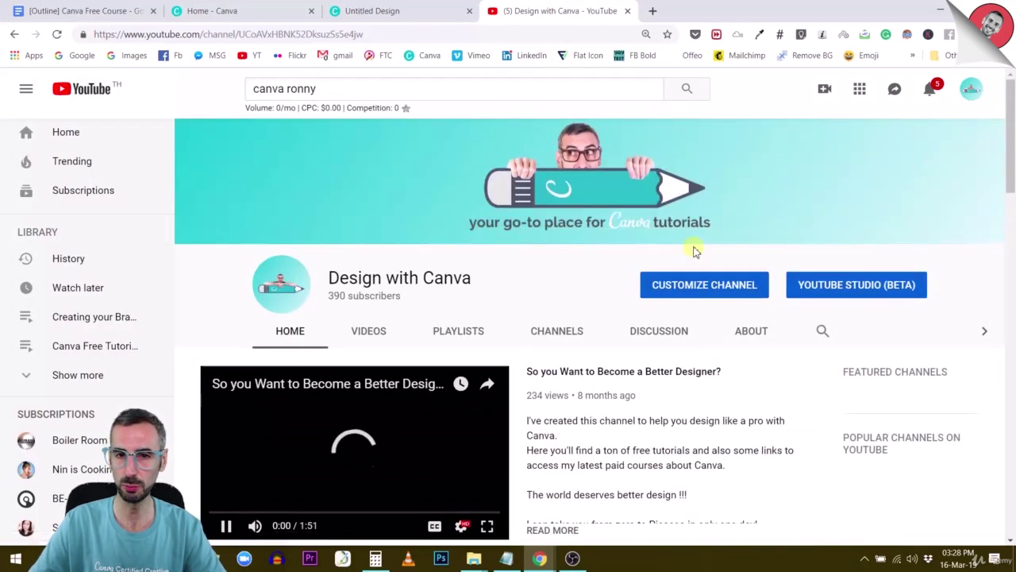
scroll(612, 303, down, 2)
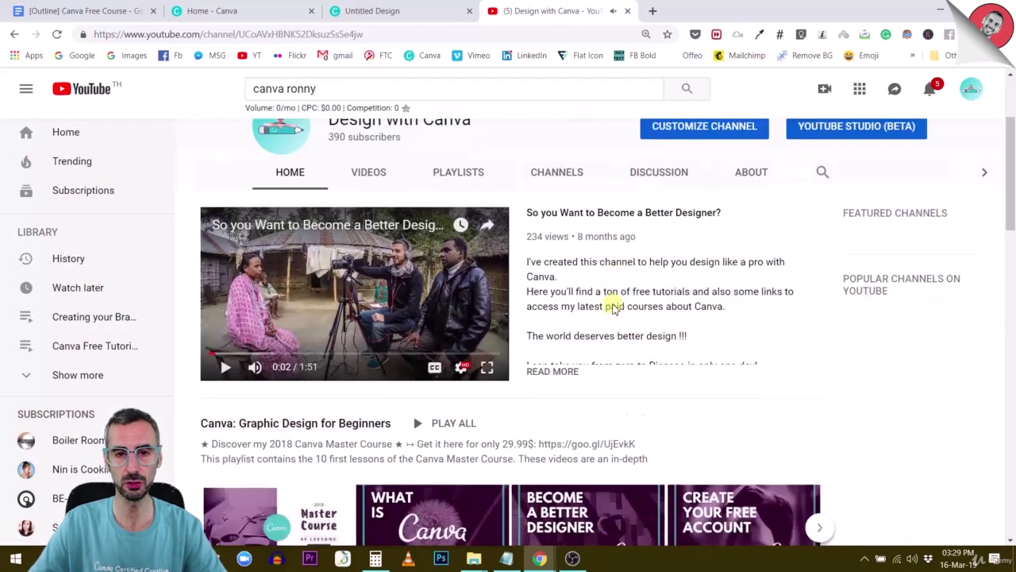
scroll(612, 304, down, 6)
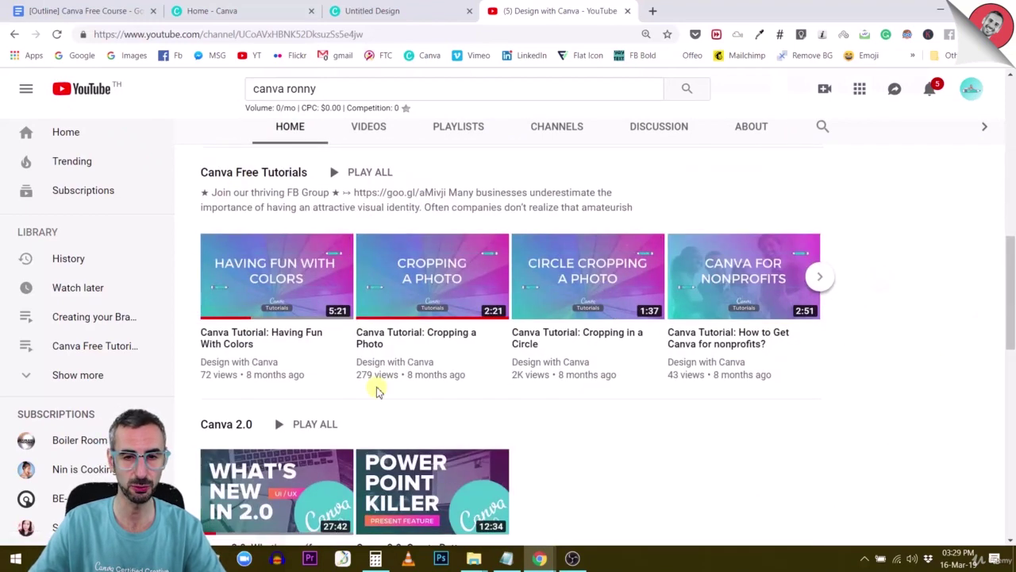
scroll(681, 337, down, 2)
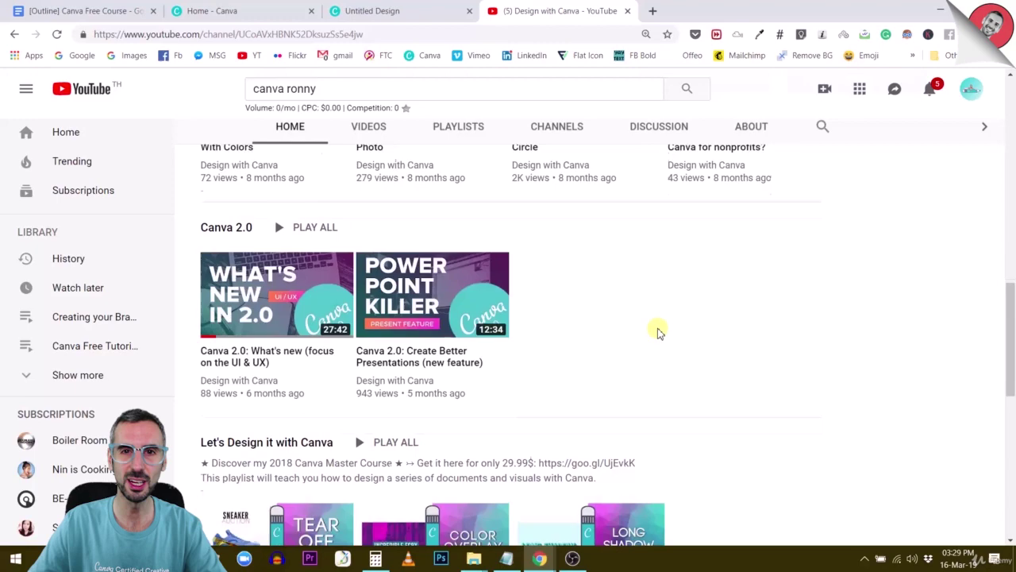
scroll(658, 334, up, 9)
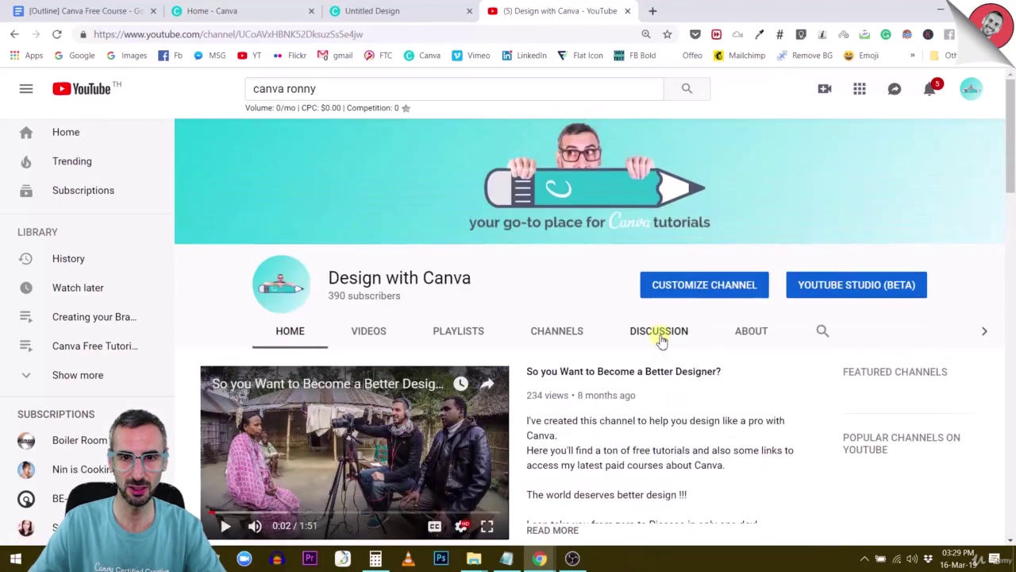
click(397, 13)
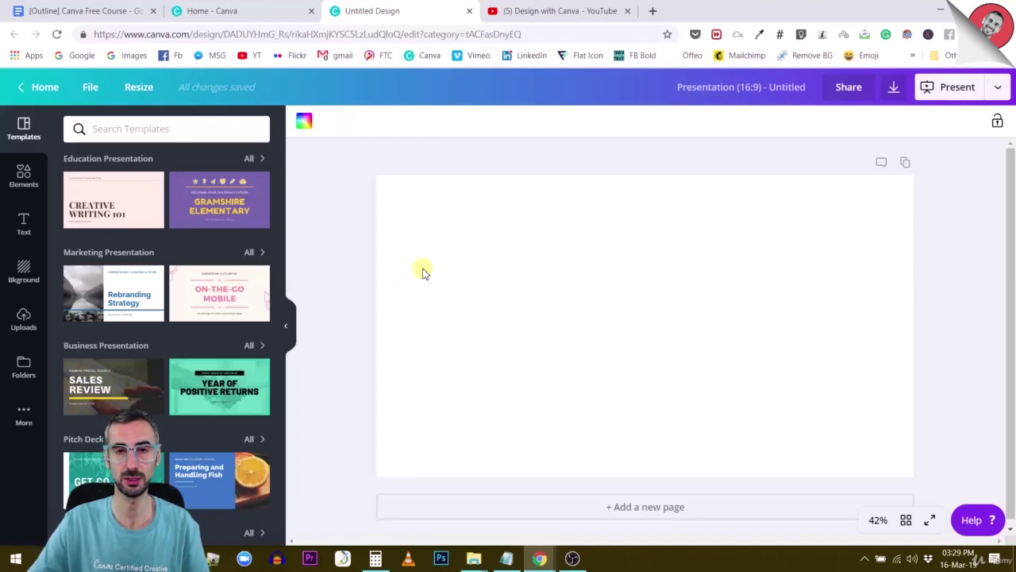
- Scroll through the education, marketing and business templates beside the blank page
scroll(421, 286, down, 1)
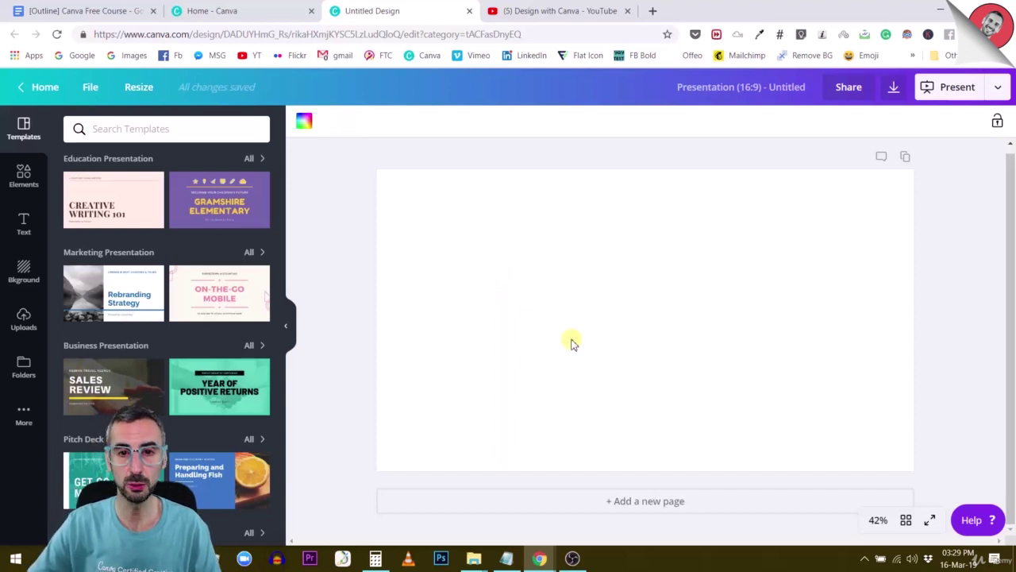
- Add a 'Your paragraph text' box at size 64, widened to one line and centred horizontally
key(t)
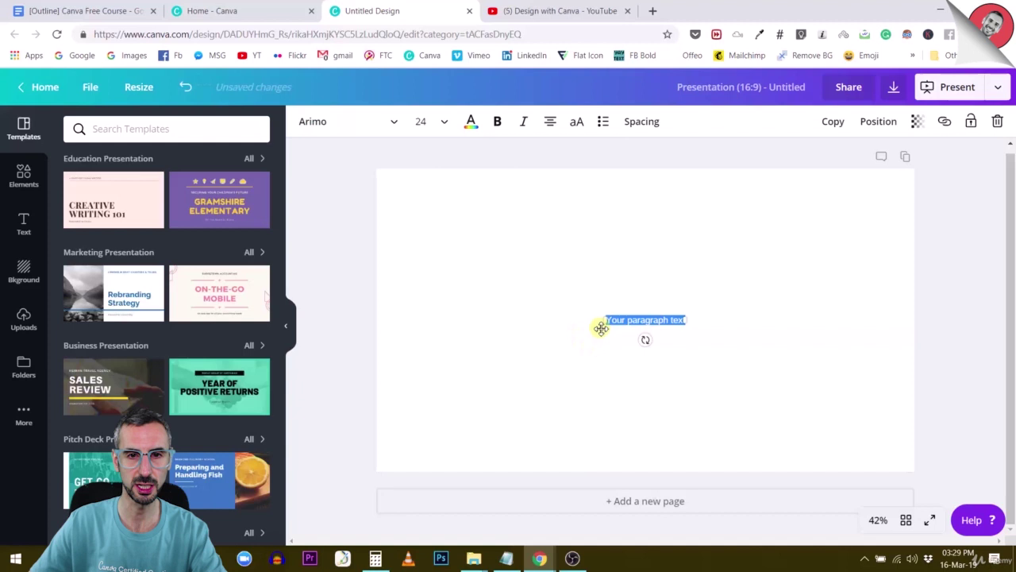
click(429, 120)
click(445, 265)
drag(608, 379, 417, 349)
click(621, 254)
drag(591, 327, 688, 268)
click(670, 327)
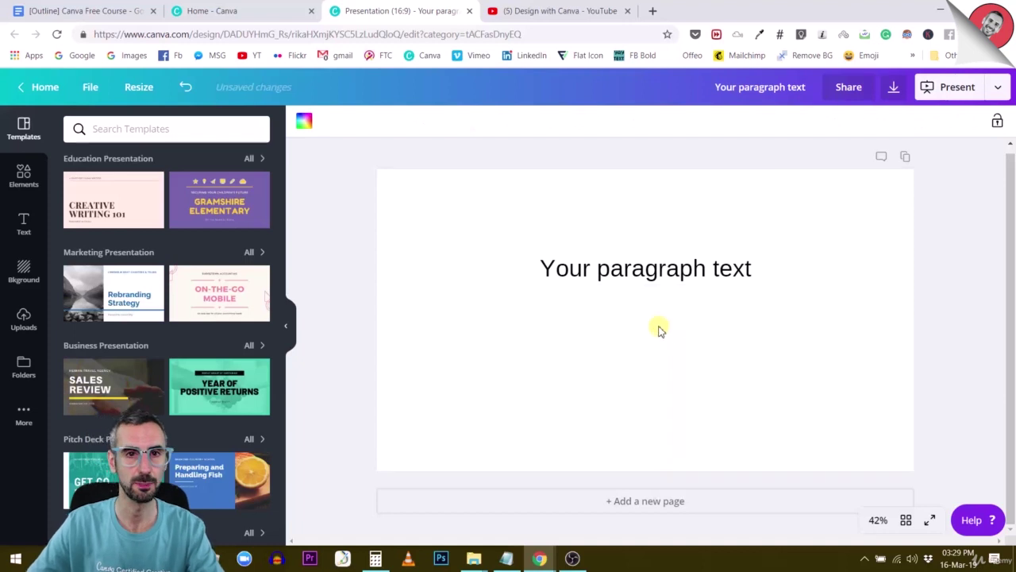
click(654, 286)
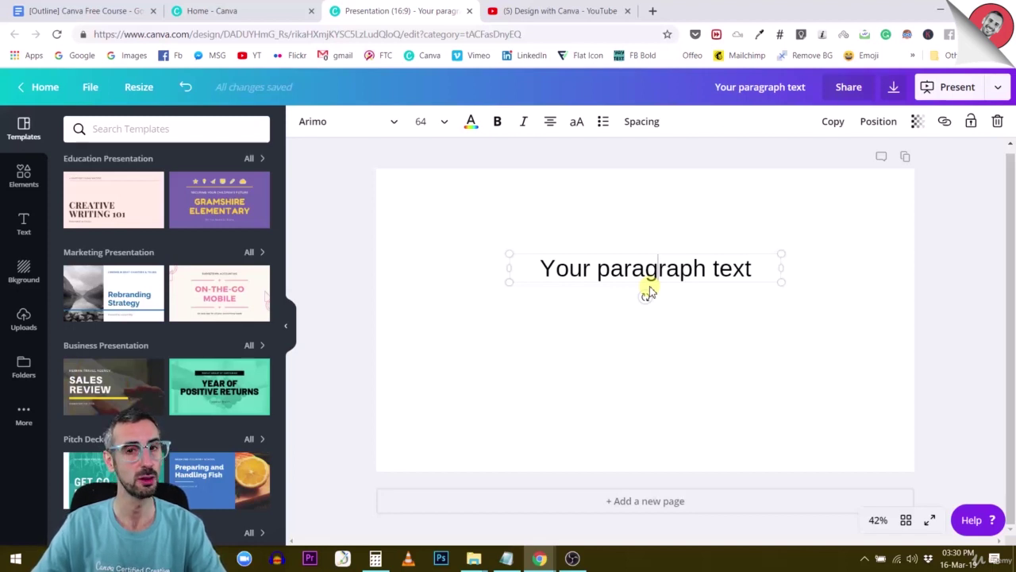
- Replace the placeholder with the lines Attention Grabbing, Lively Colors and High Contrast
key(ctrl+a)
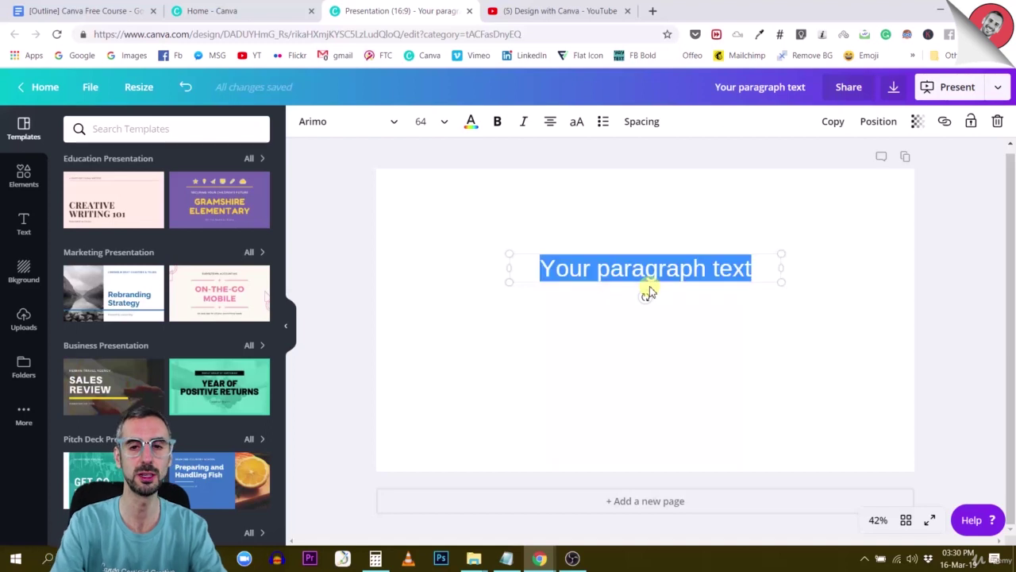
text(A)
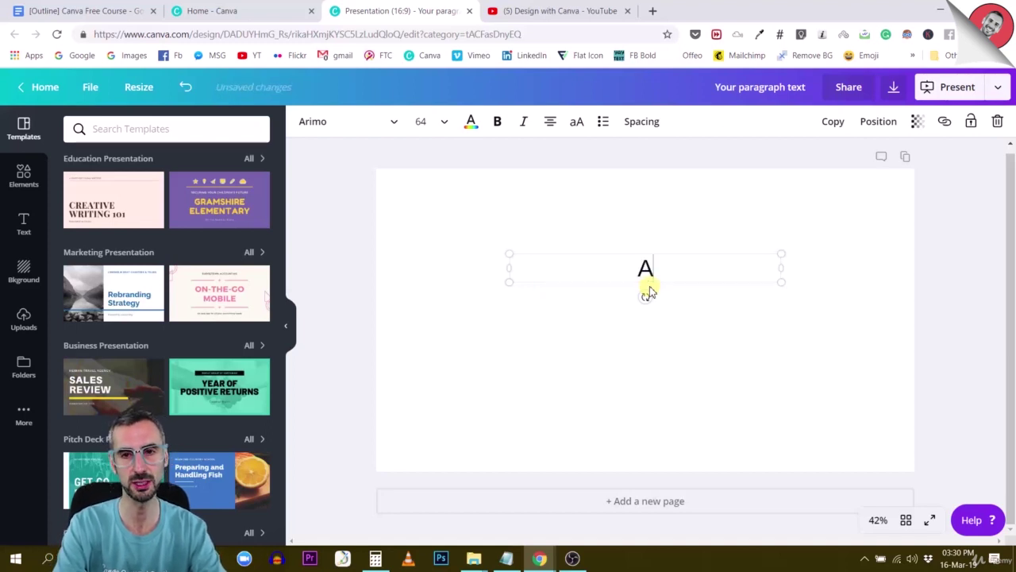
text(ttention Grabbing)
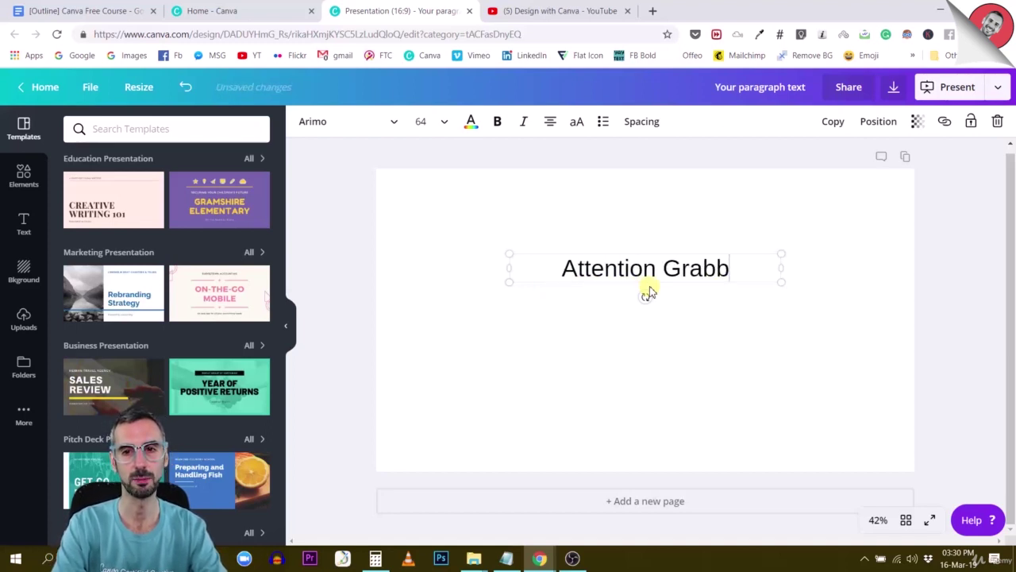
key(Return)
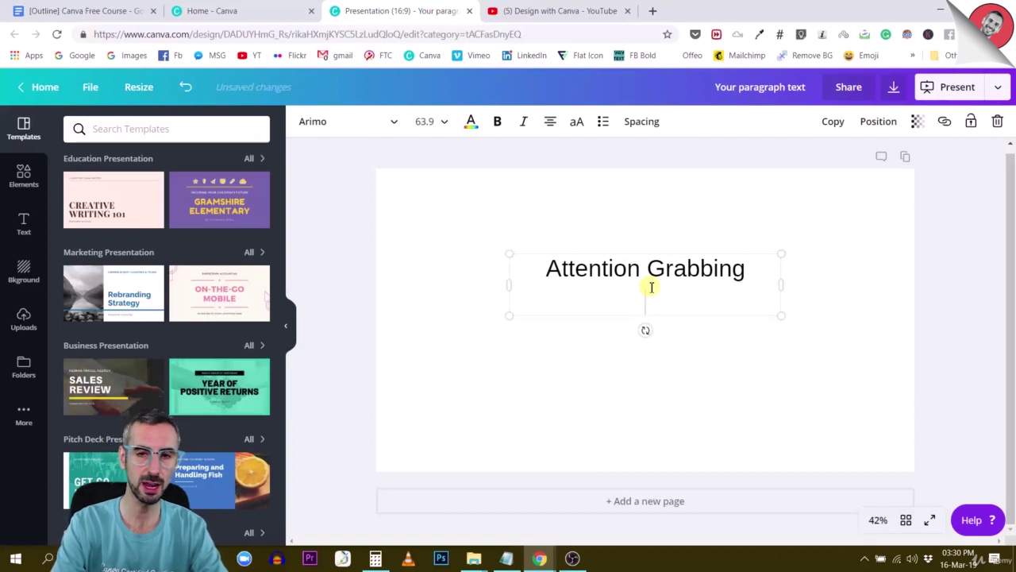
text(Lively Co)
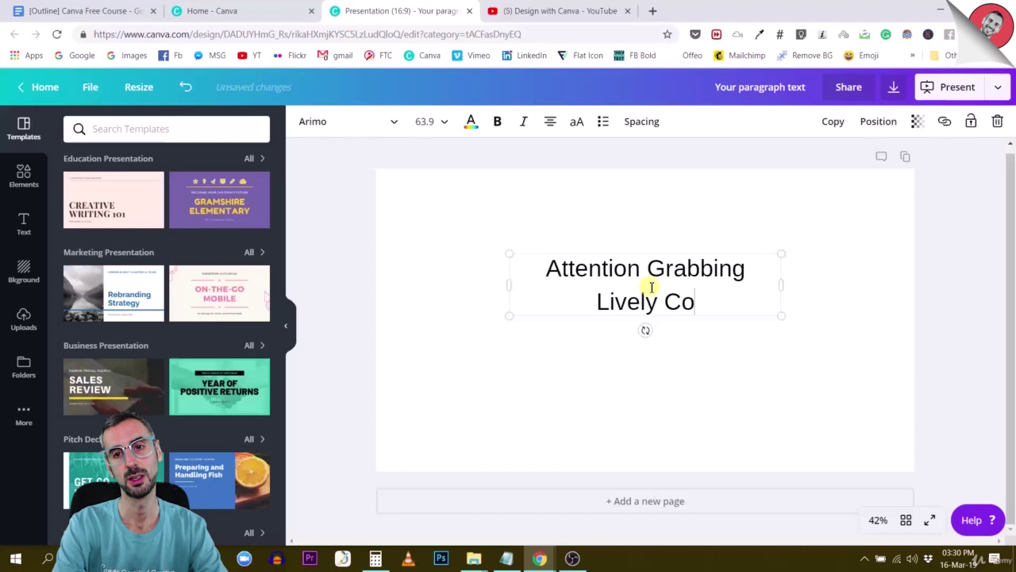
text(lors)
key(Return)
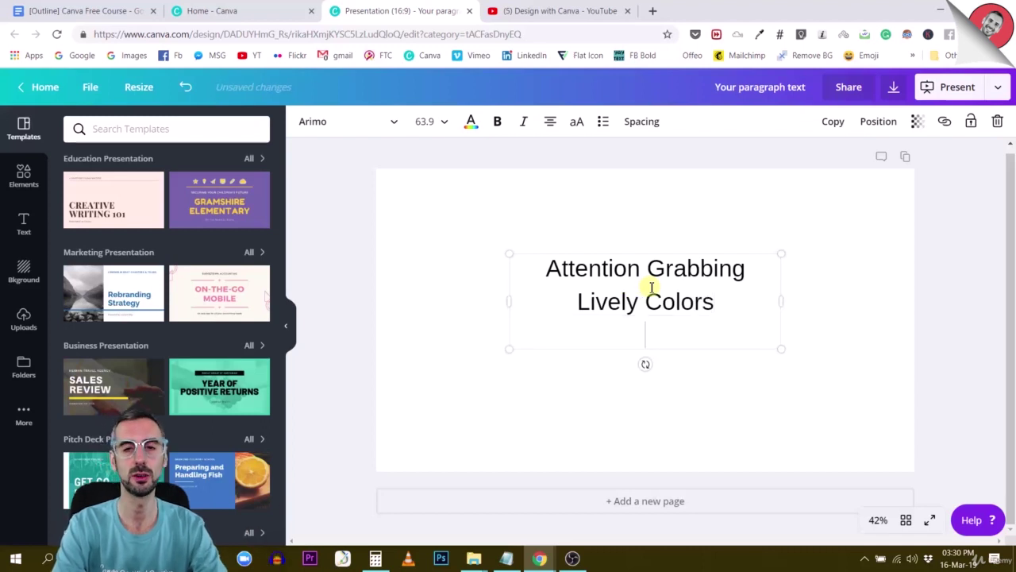
text(High Contrast)
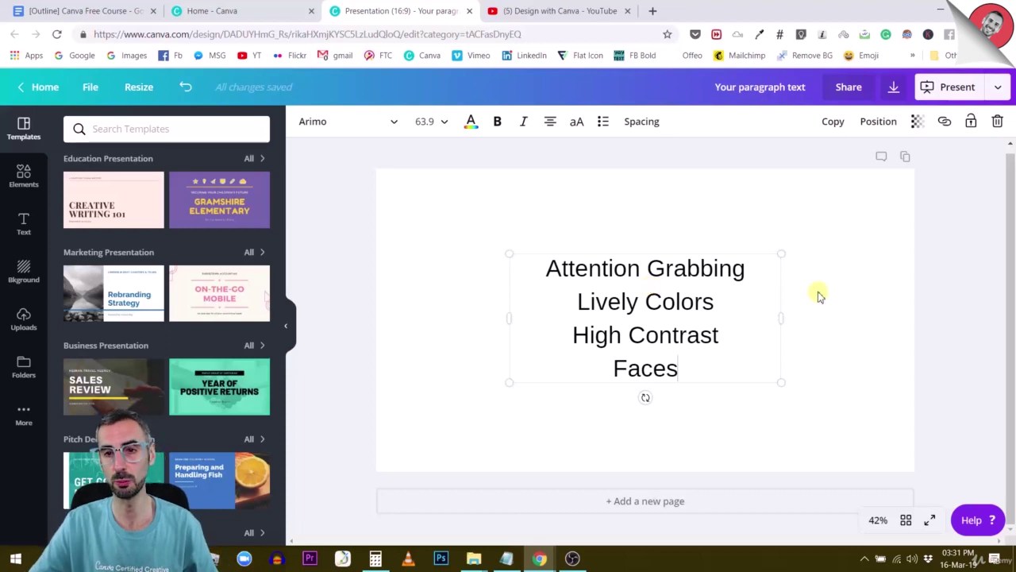
- Change the font of all four list lines from Arimo to Aileron Heavy
click(568, 268)
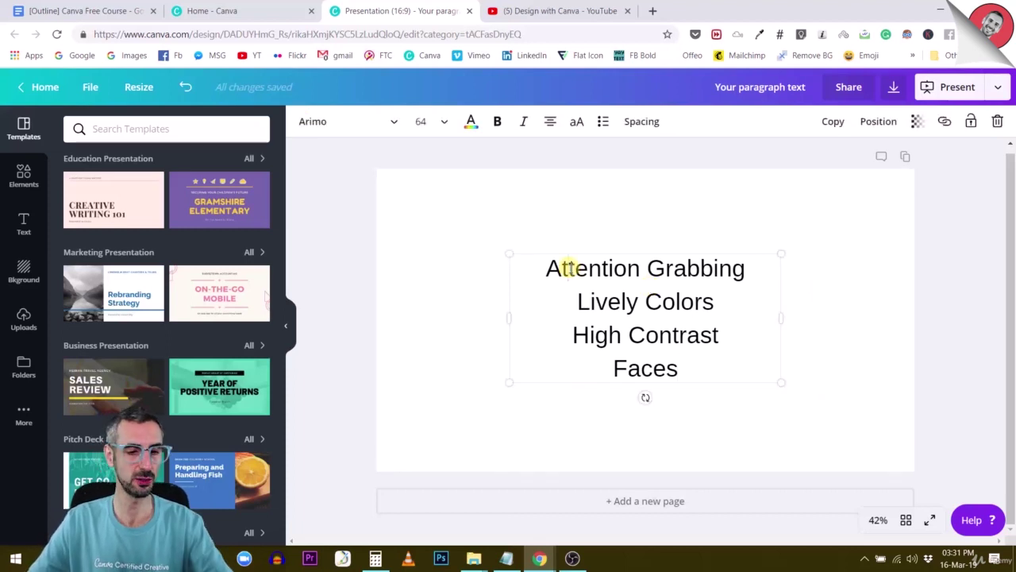
click(568, 269)
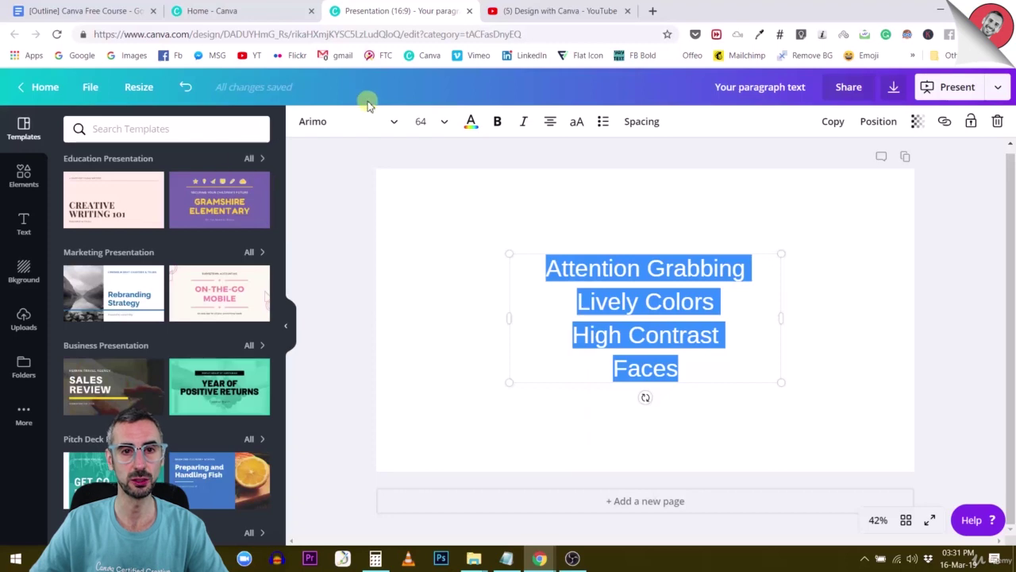
click(332, 129)
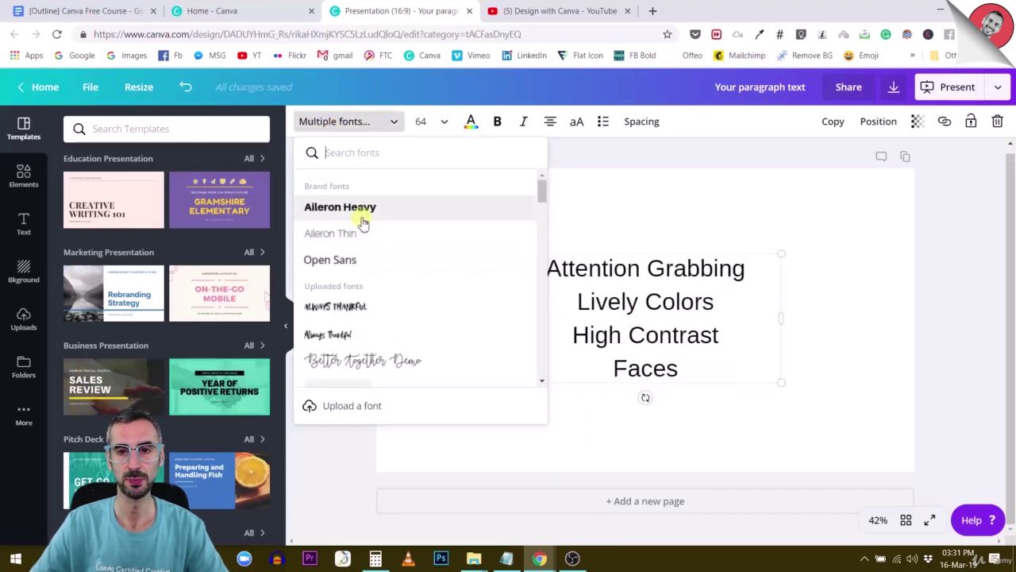
click(363, 216)
click(853, 238)
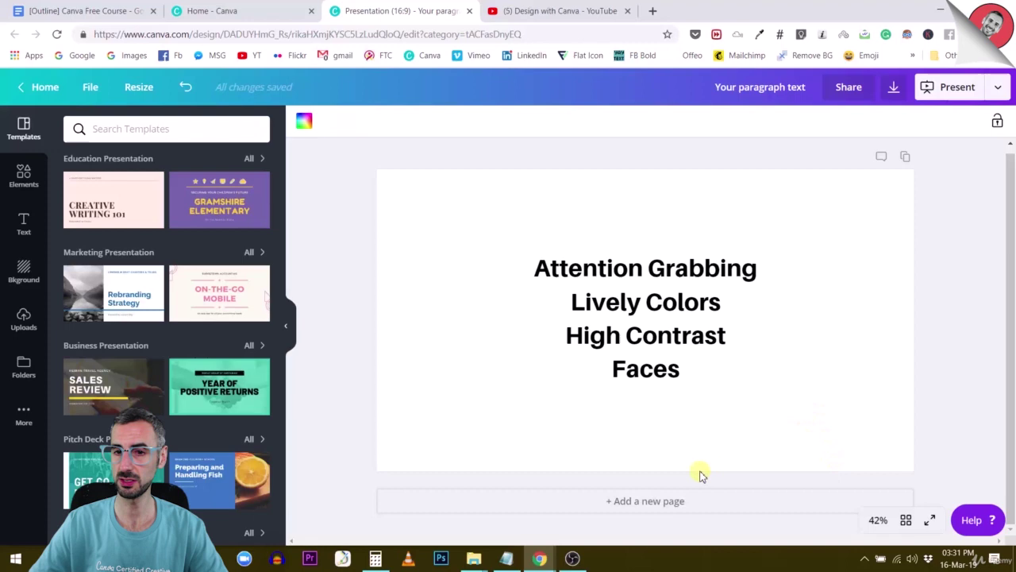
- Add a blank second page and search the Canva templates for 'youtube'
click(680, 501)
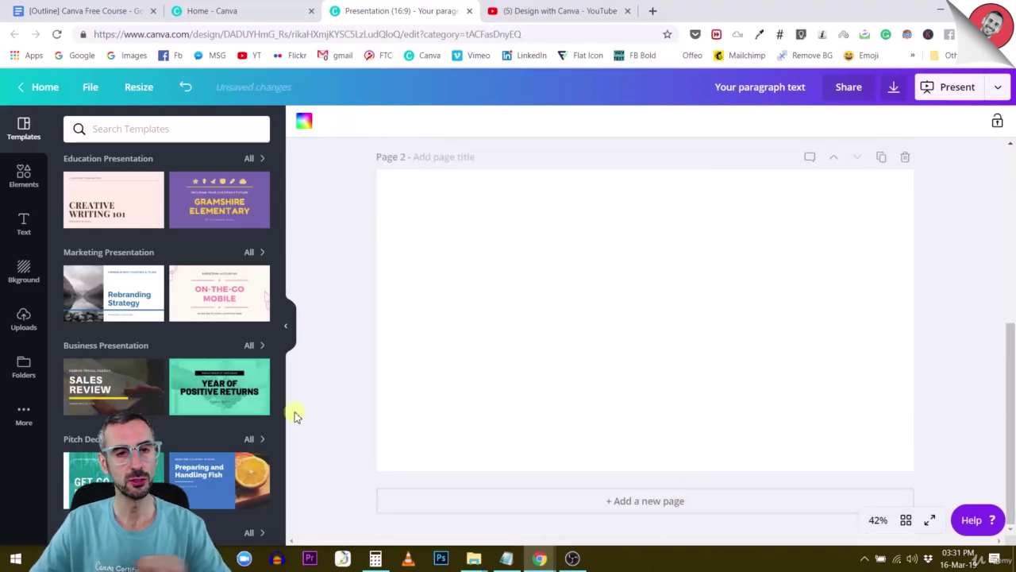
scroll(200, 370, down, 3)
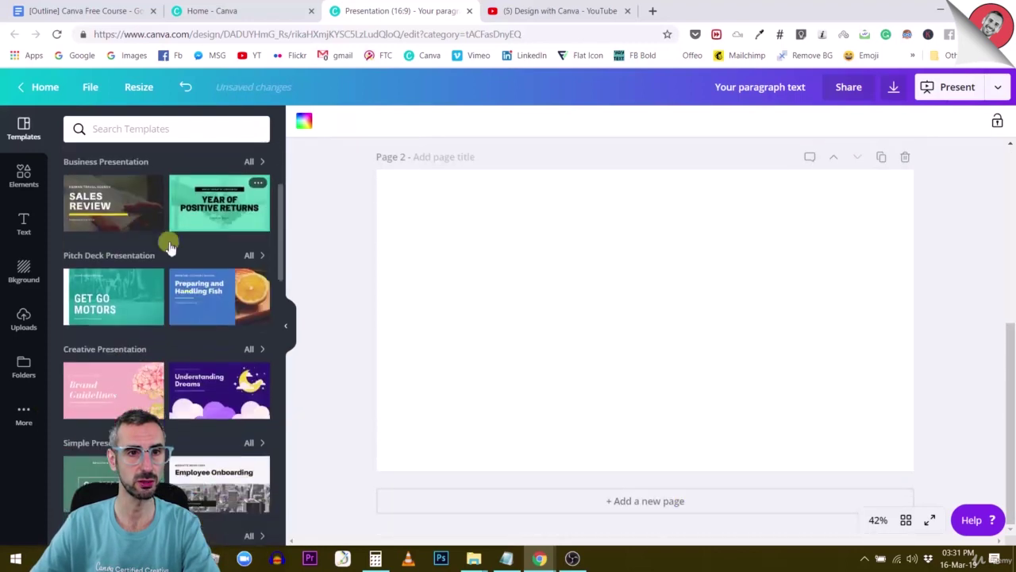
click(157, 130)
text(youtube)
key(Return)
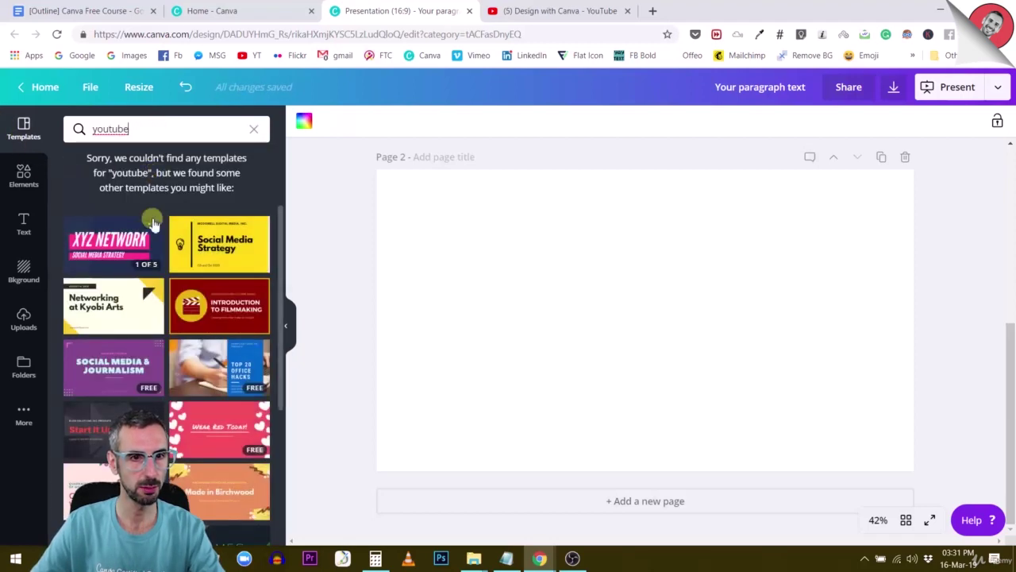
scroll(153, 223, down, 4)
scroll(153, 227, up, 4)
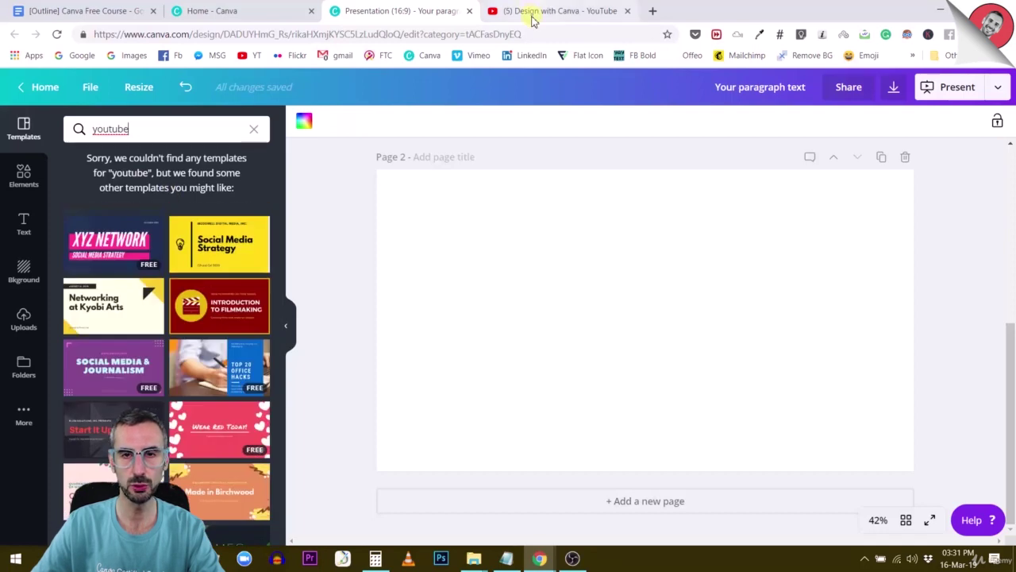
- Open canva.com/templates in a new tab beside the design and focus its template search box
click(652, 10)
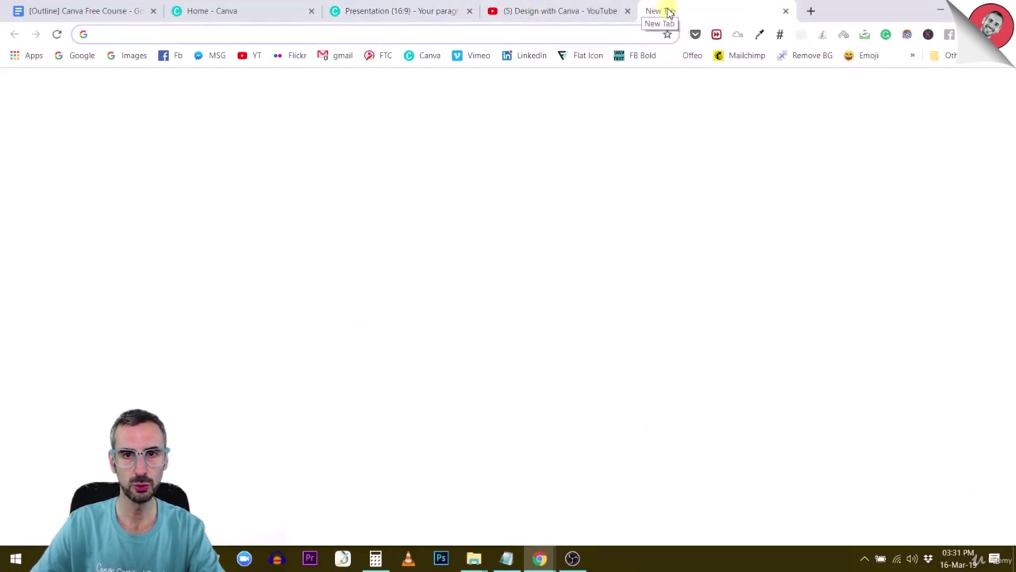
drag(667, 10, 571, 11)
text(canva.com)
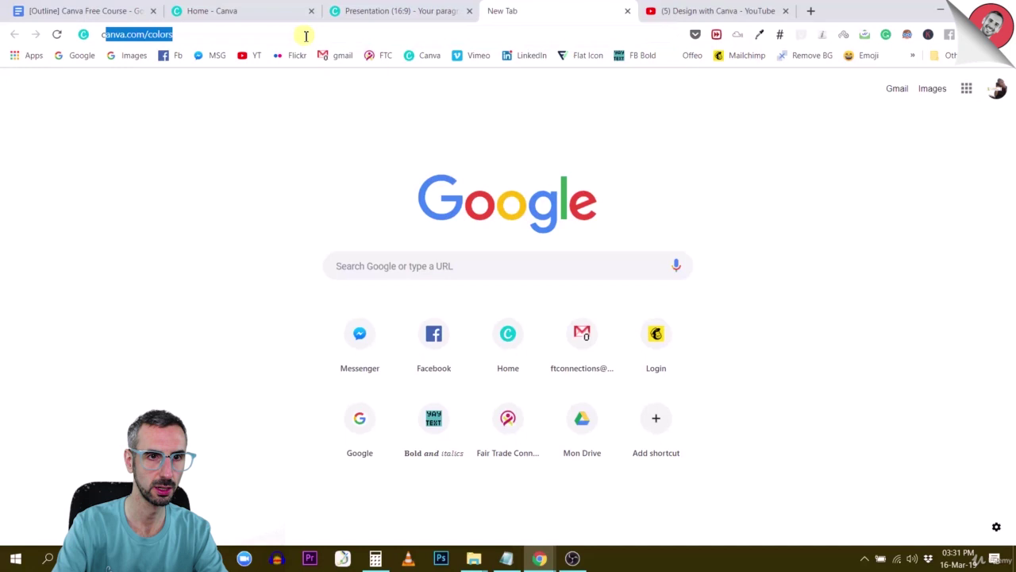
text(/)
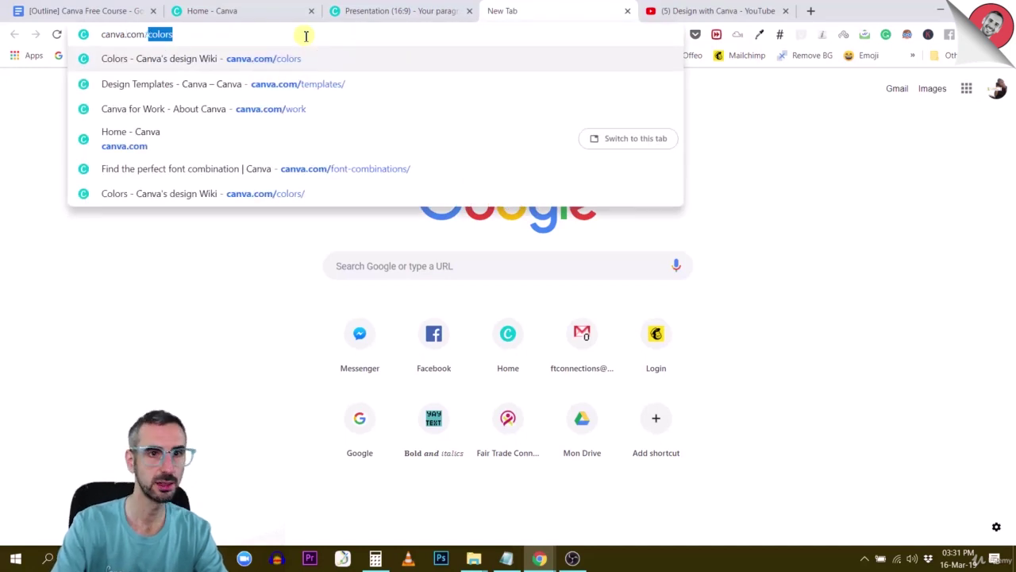
text(templa)
key(Return)
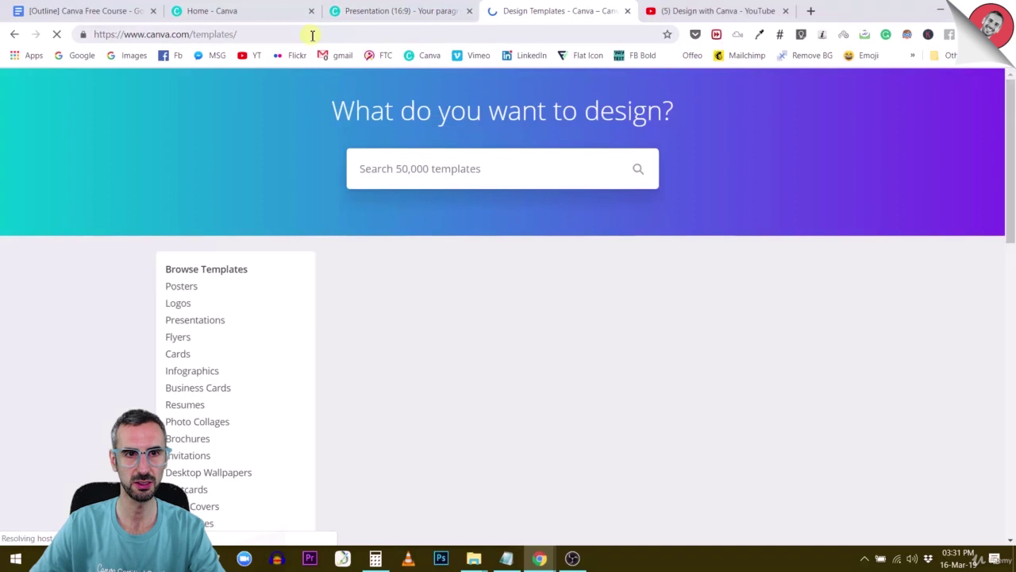
click(311, 33)
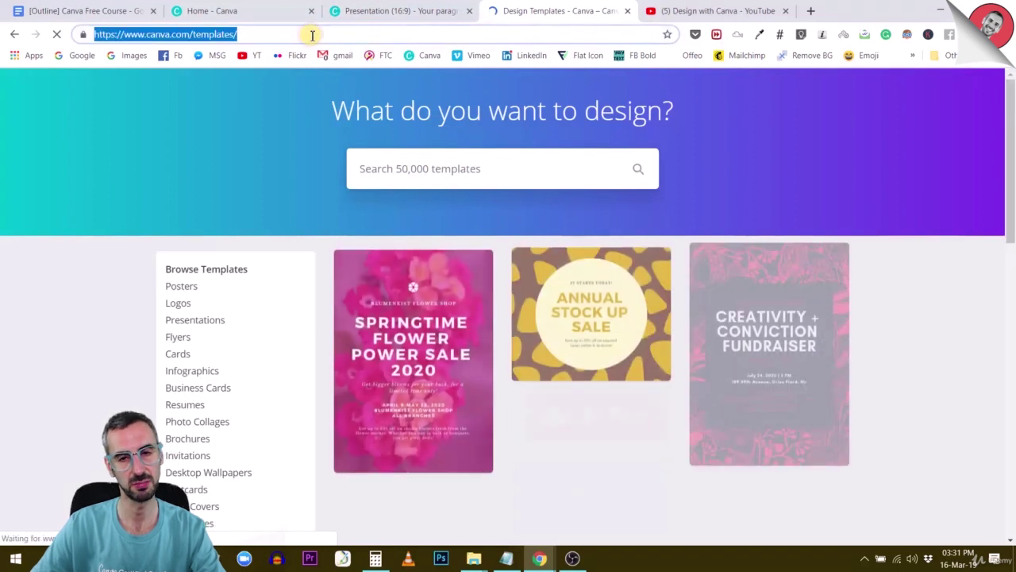
click(515, 163)
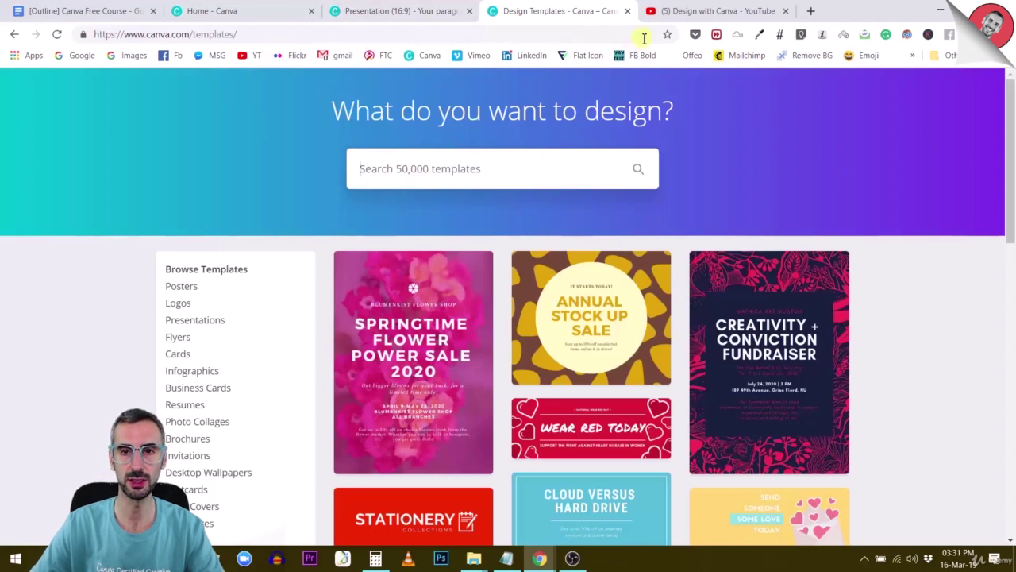
click(714, 13)
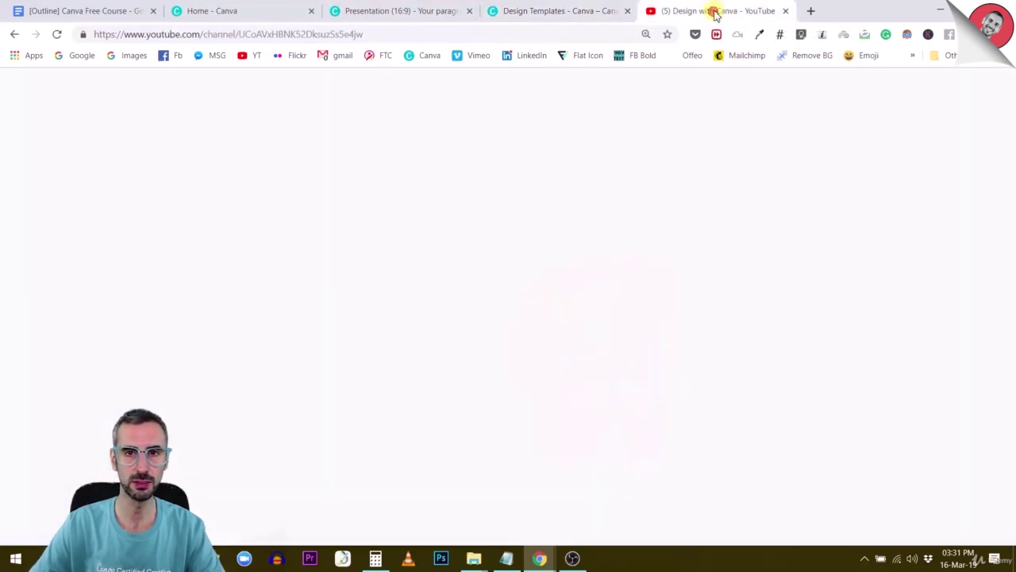
click(560, 11)
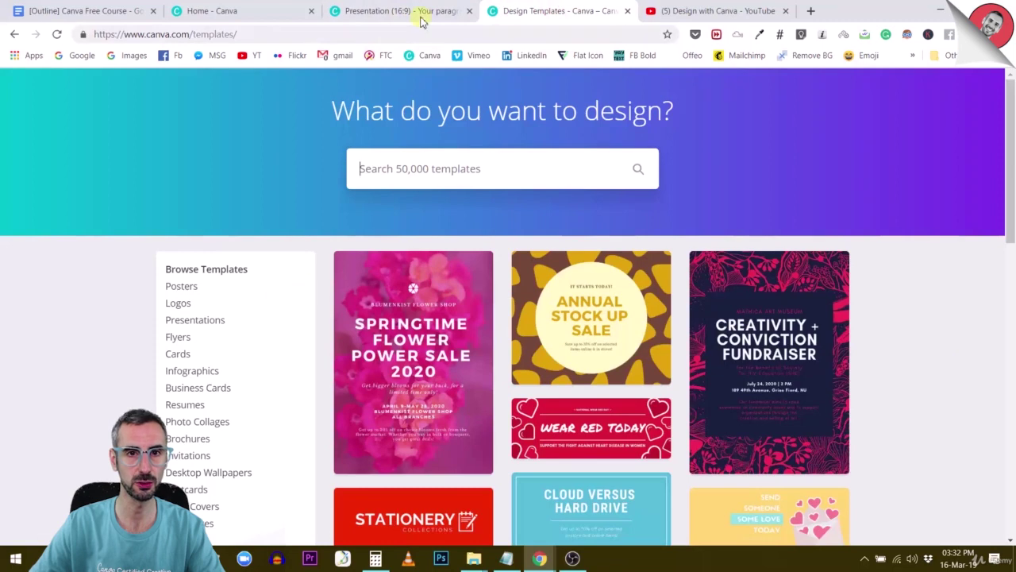
click(405, 11)
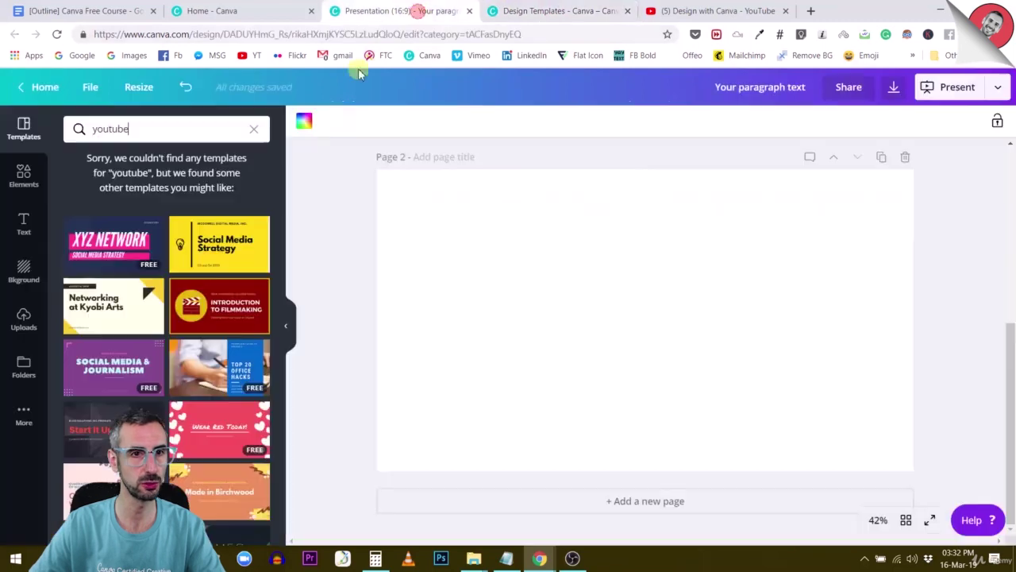
click(553, 15)
click(501, 176)
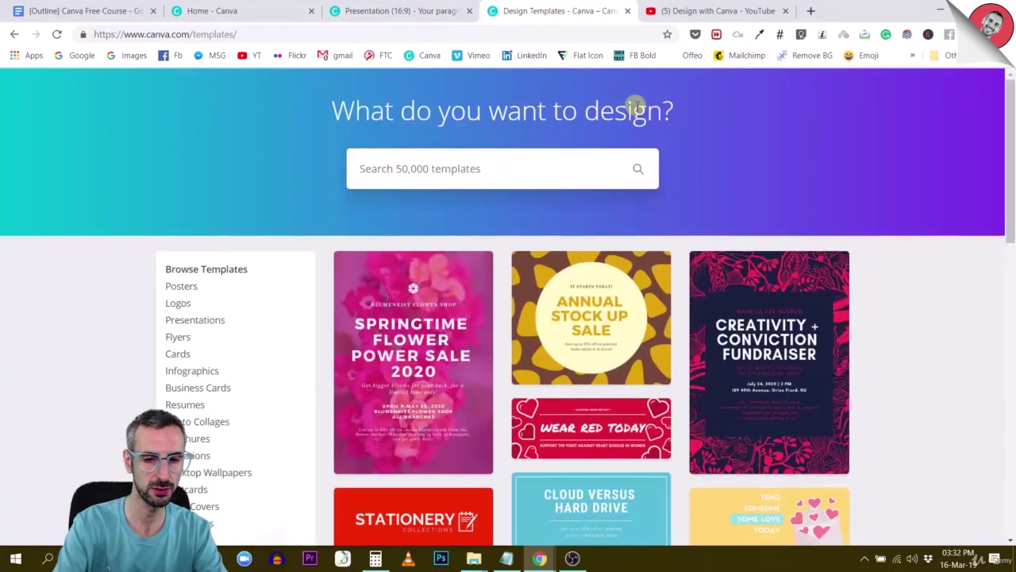
- Search the templates for 'youtube thumbnail' and scroll through the first page of results
text(youtube t)
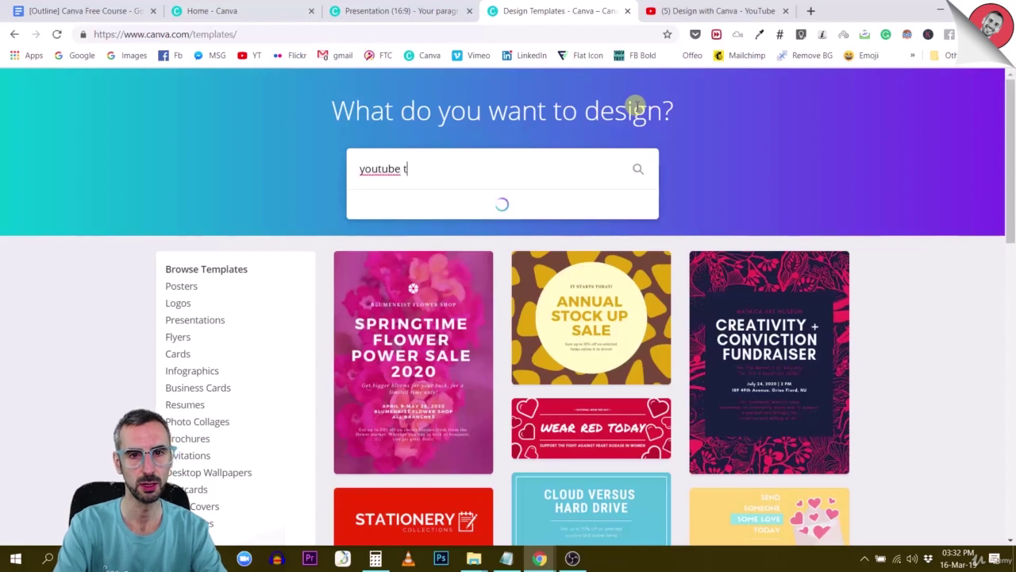
text(humbnail)
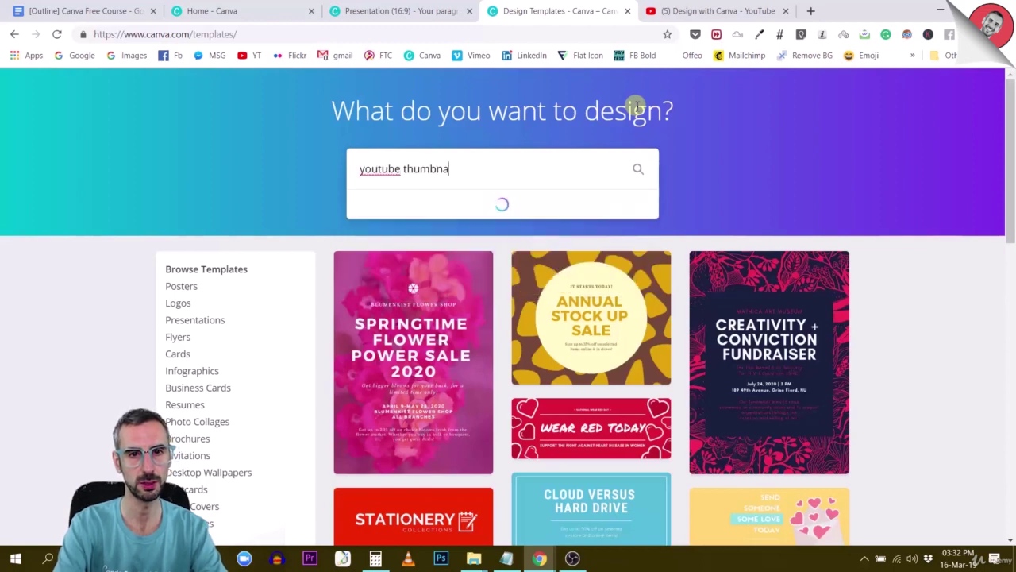
key(Return)
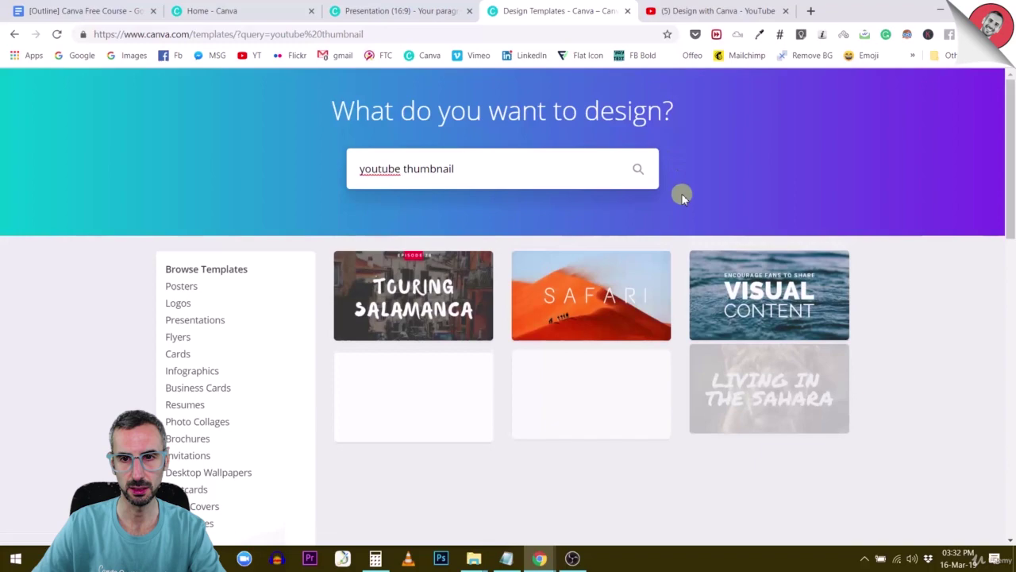
scroll(680, 208, down, 1)
scroll(679, 210, down, 8)
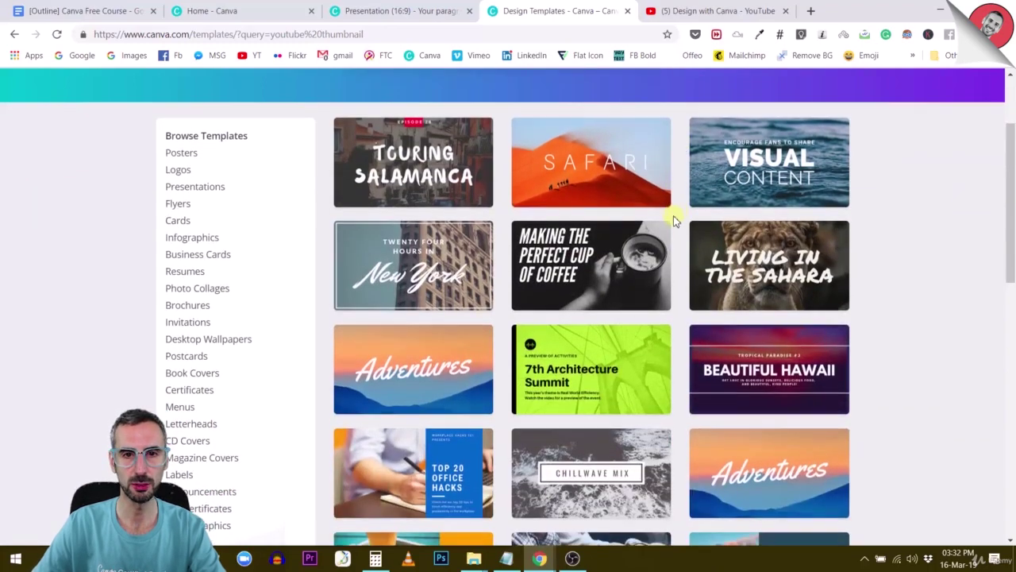
scroll(670, 236, down, 4)
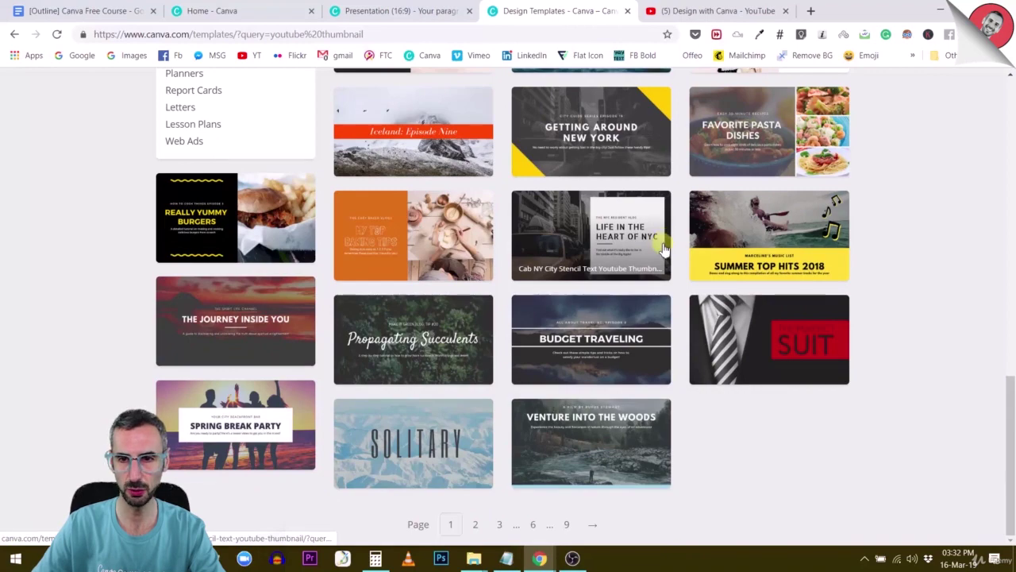
scroll(721, 449, up, 5)
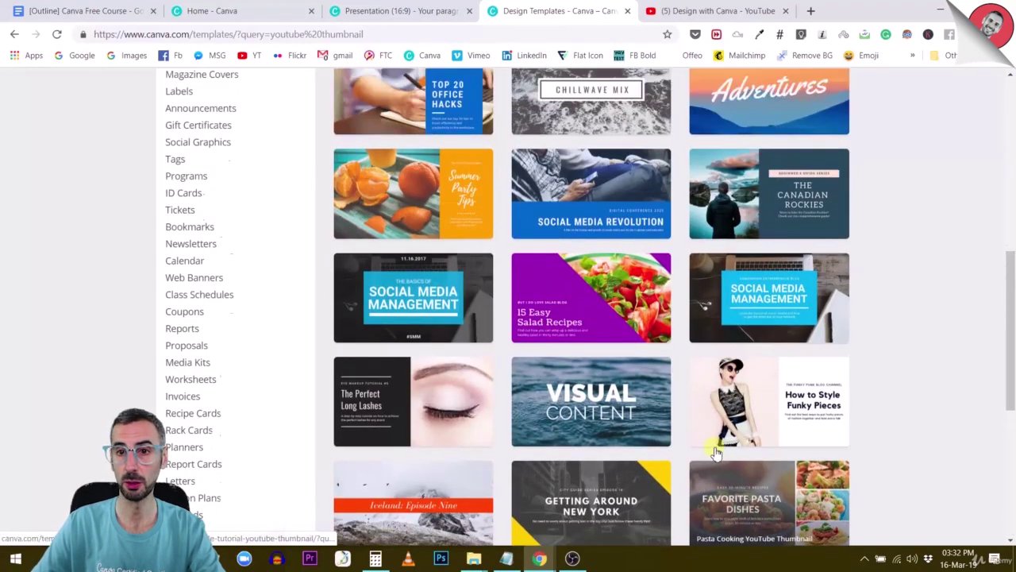
scroll(715, 452, up, 5)
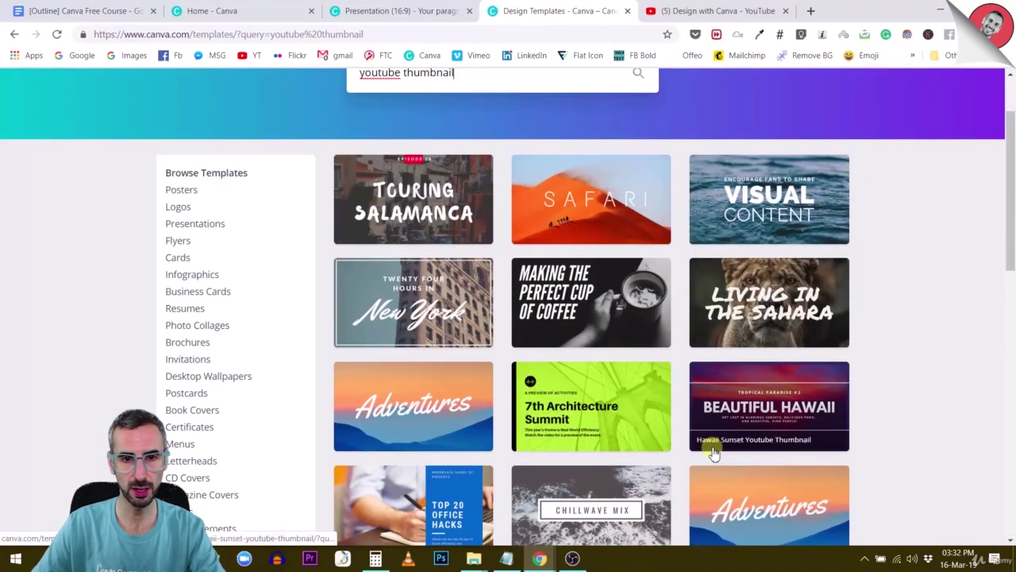
scroll(714, 452, down, 10)
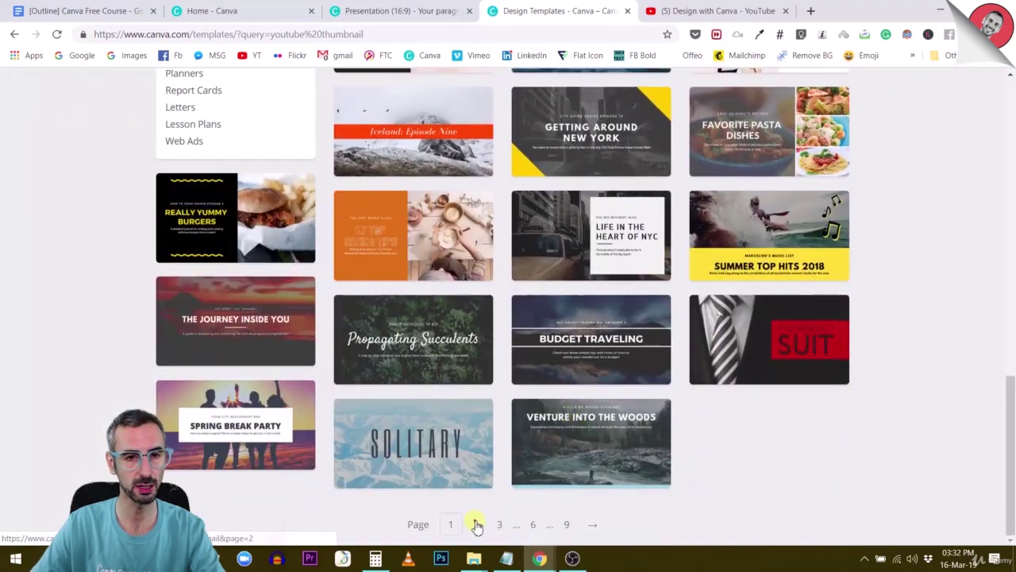
- Go to results page 2 and browse thumbnails like Exploring San Francisco and Winter Remix 2020
click(474, 524)
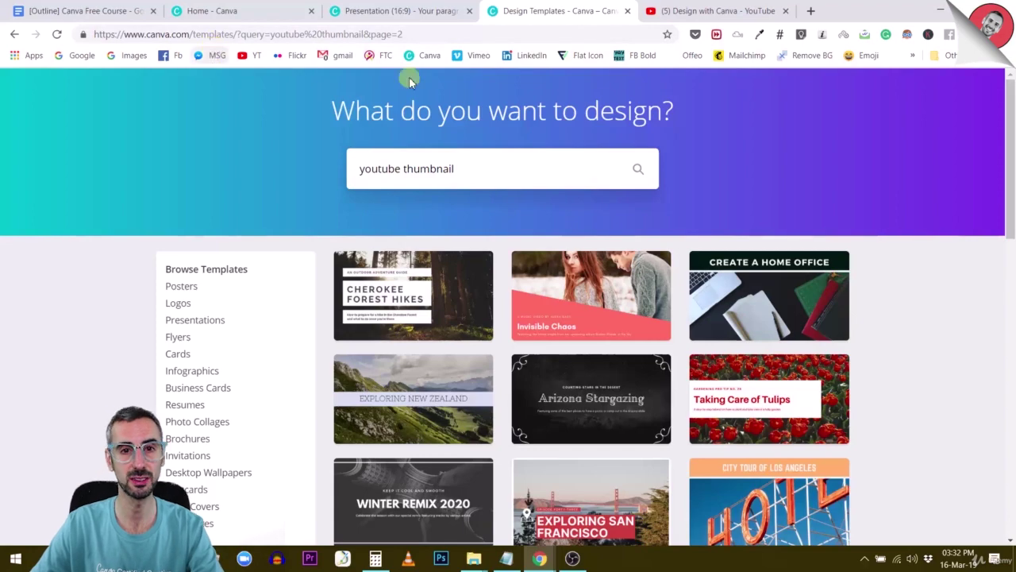
scroll(426, 127, down, 3)
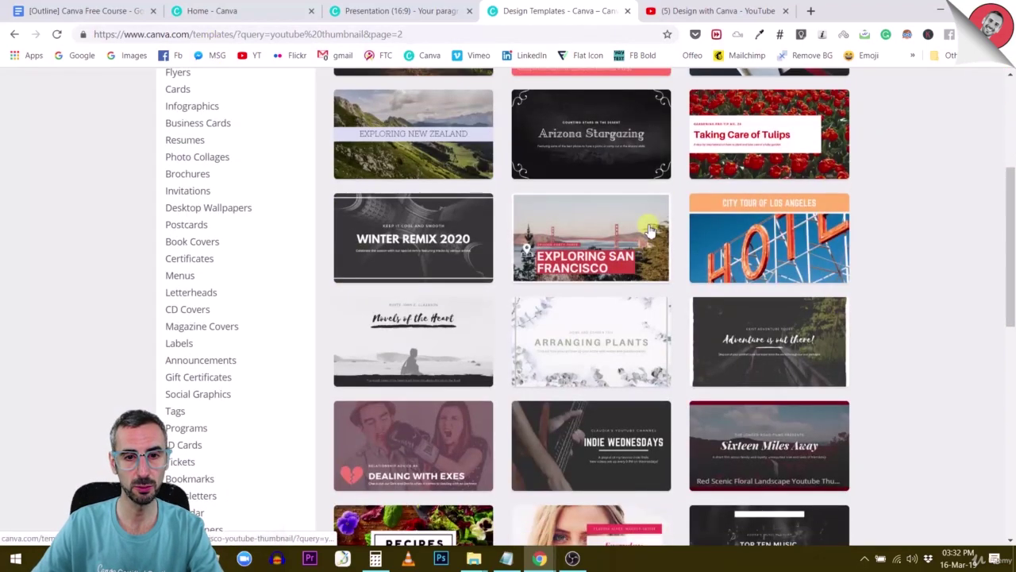
scroll(647, 230, down, 2)
scroll(647, 231, down, 2)
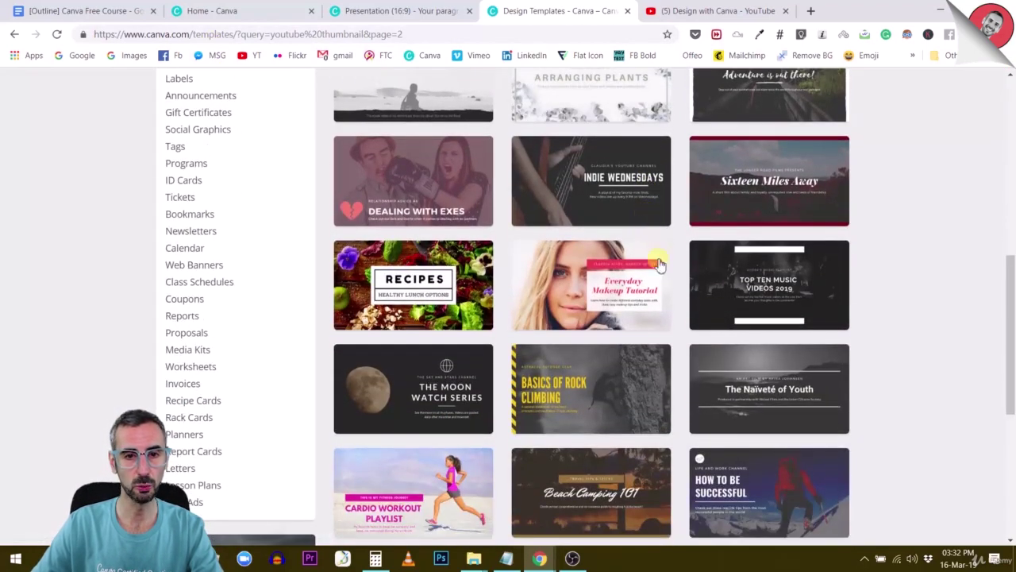
scroll(459, 373, down, 4)
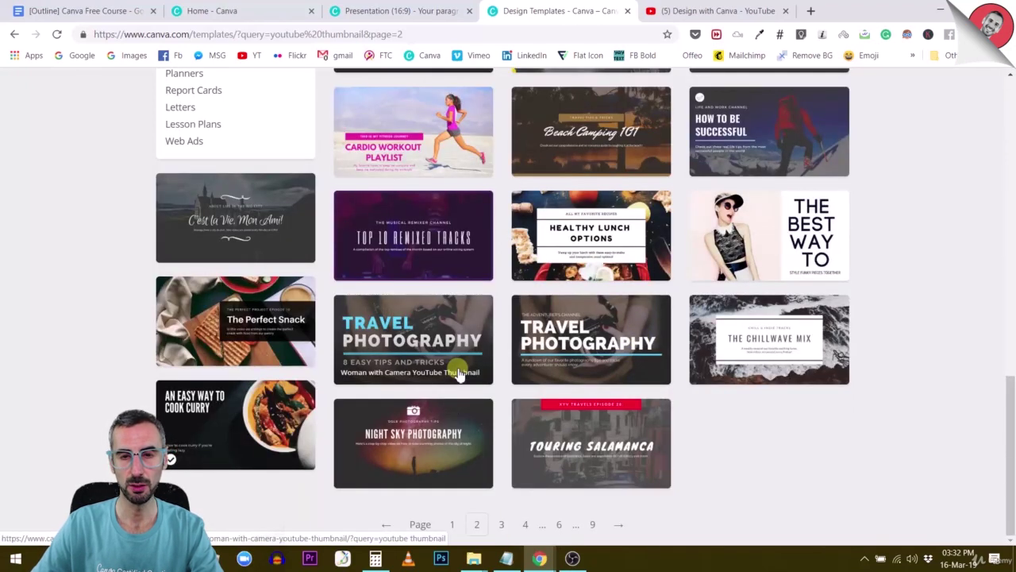
scroll(458, 374, up, 2)
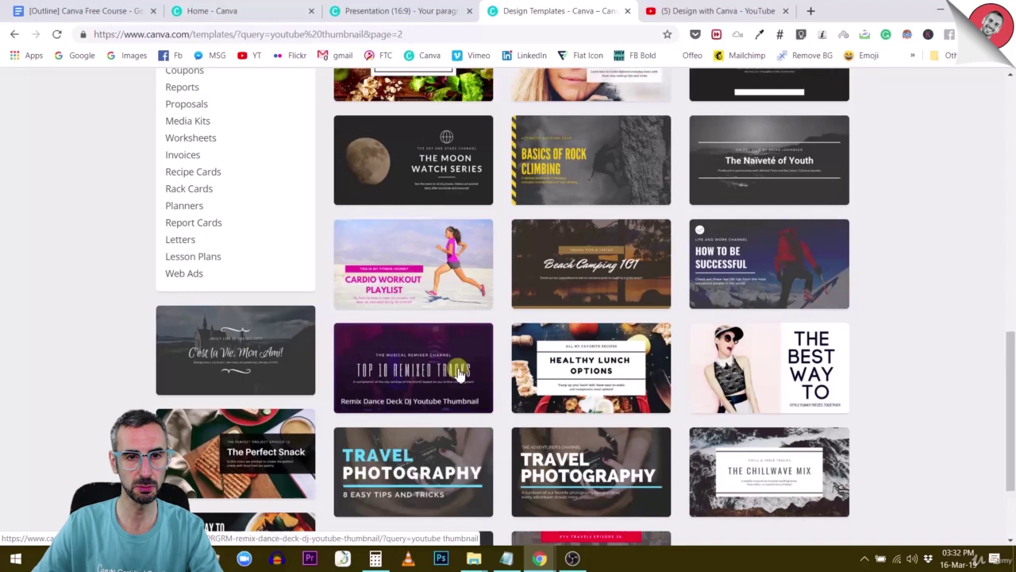
scroll(459, 373, down, 1)
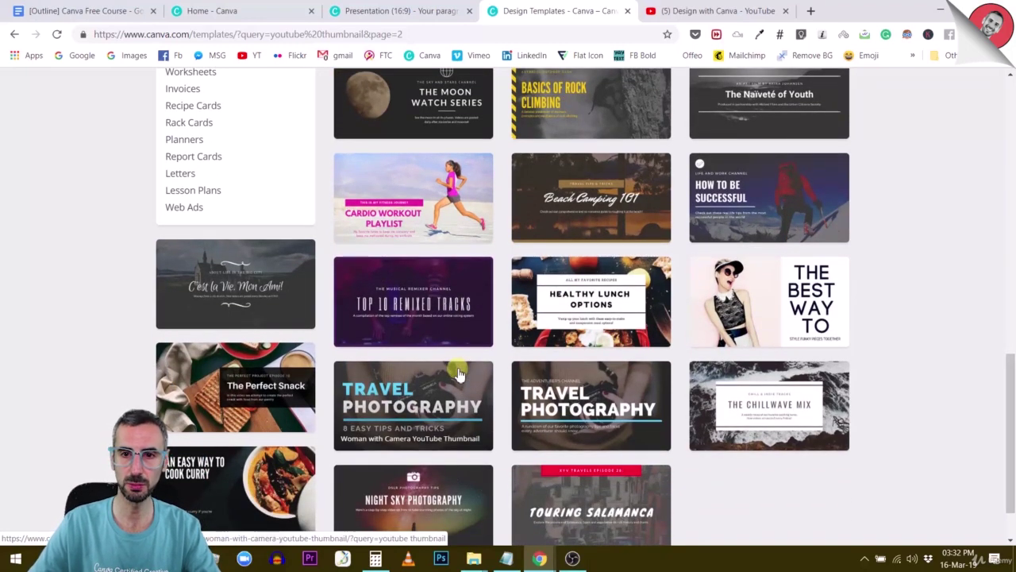
scroll(458, 373, up, 8)
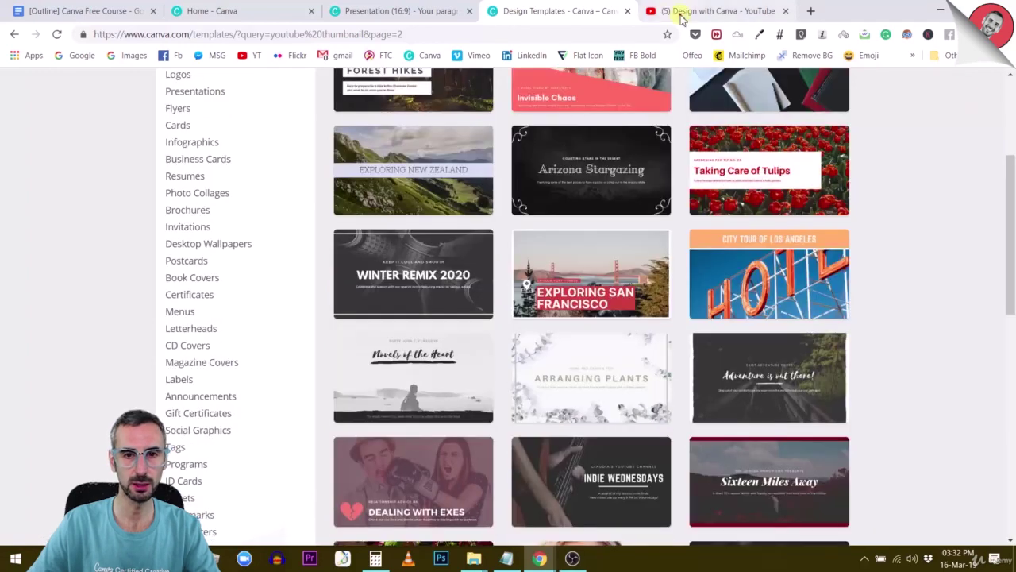
click(681, 19)
scroll(595, 312, down, 7)
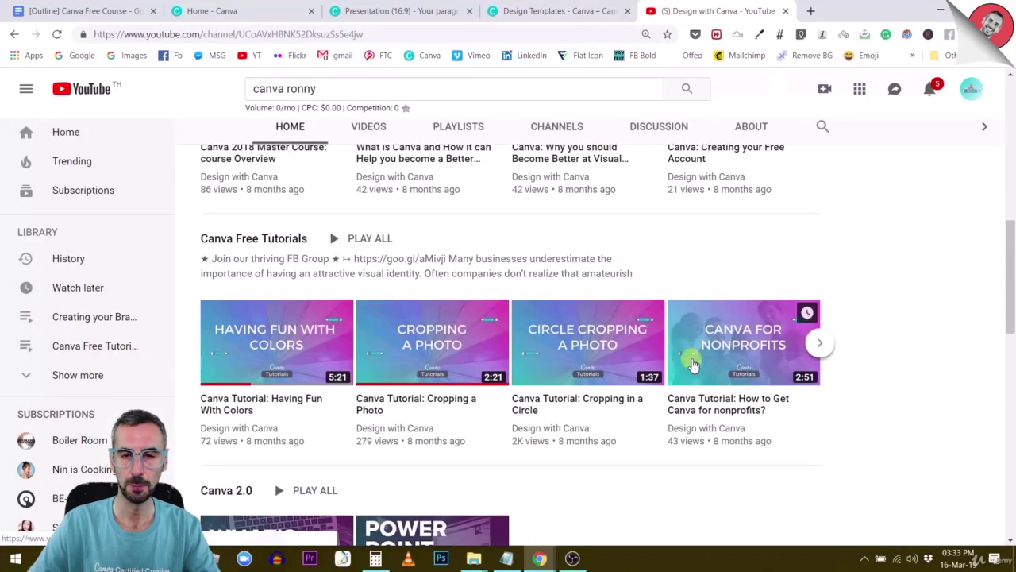
scroll(692, 364, down, 2)
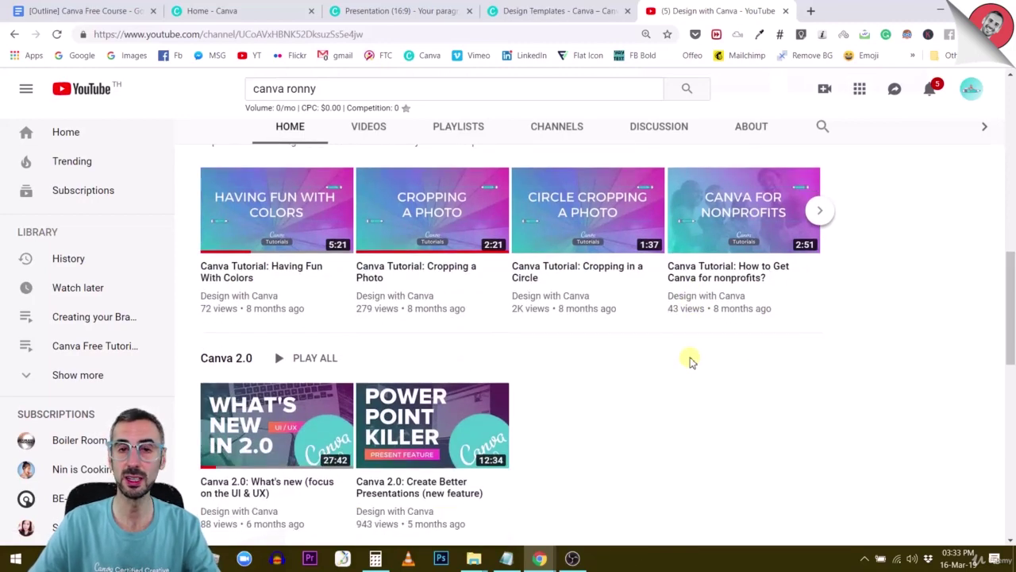
scroll(690, 361, up, 6)
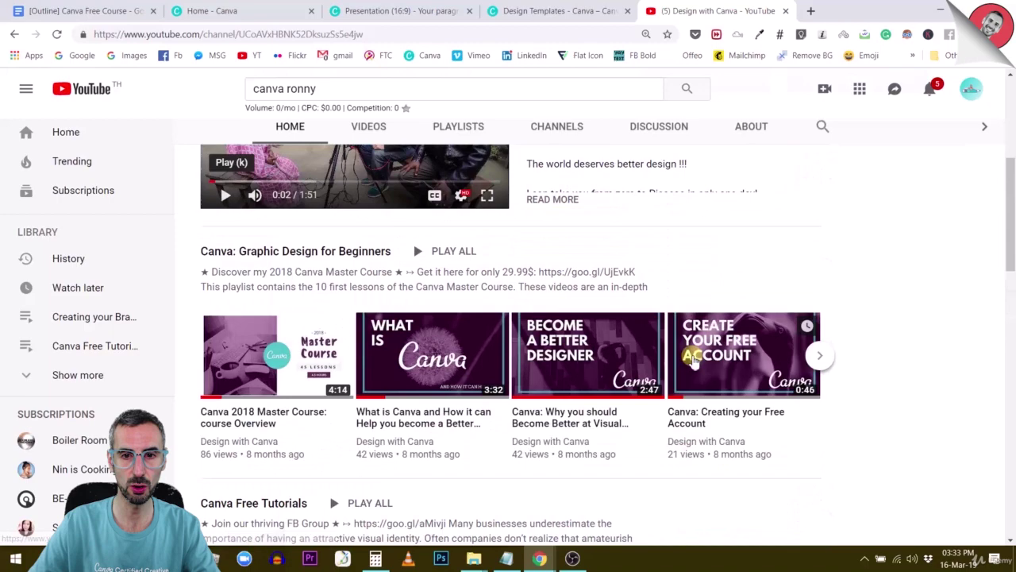
scroll(693, 361, up, 3)
scroll(437, 265, down, 3)
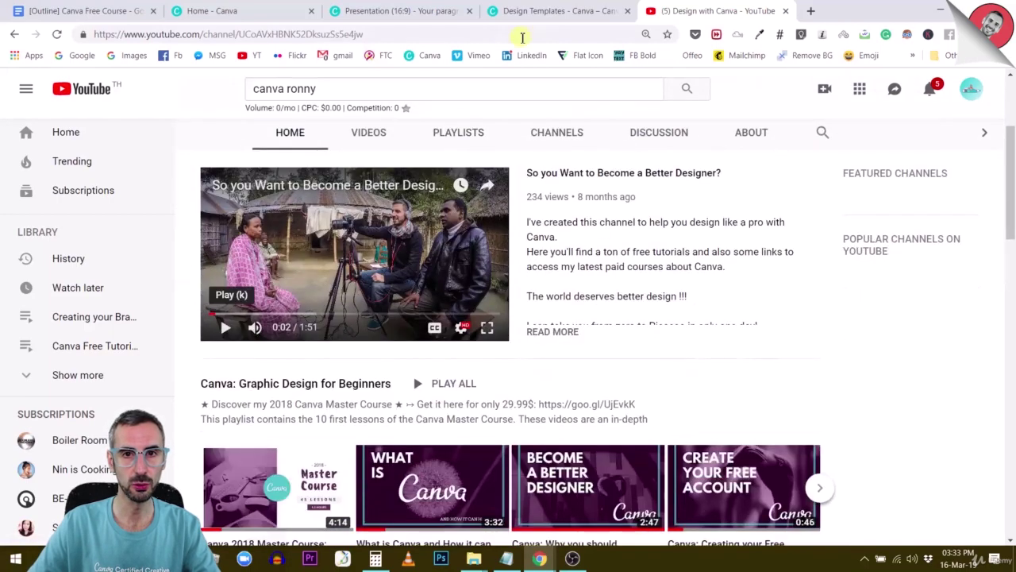
click(545, 16)
- Scroll the template results and open the 'The Best Way To' Style Tutorial thumbnail in the editor
scroll(592, 288, down, 3)
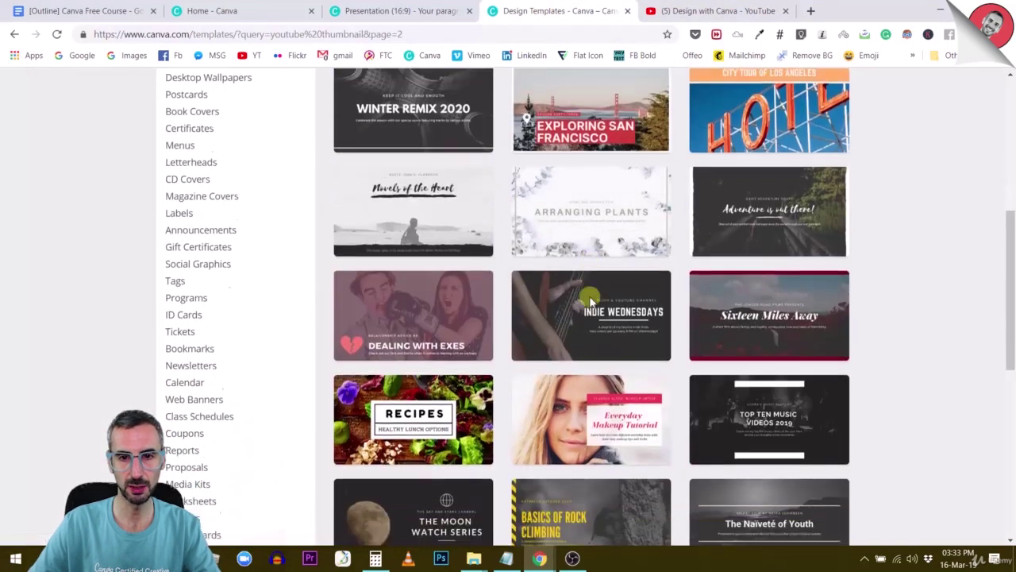
scroll(554, 343, down, 3)
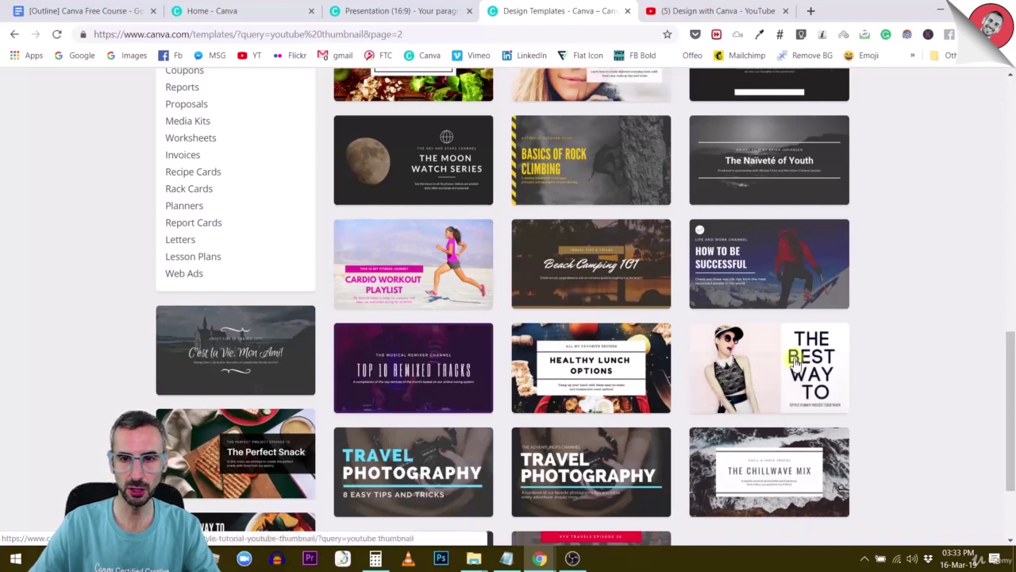
scroll(801, 353, down, 2)
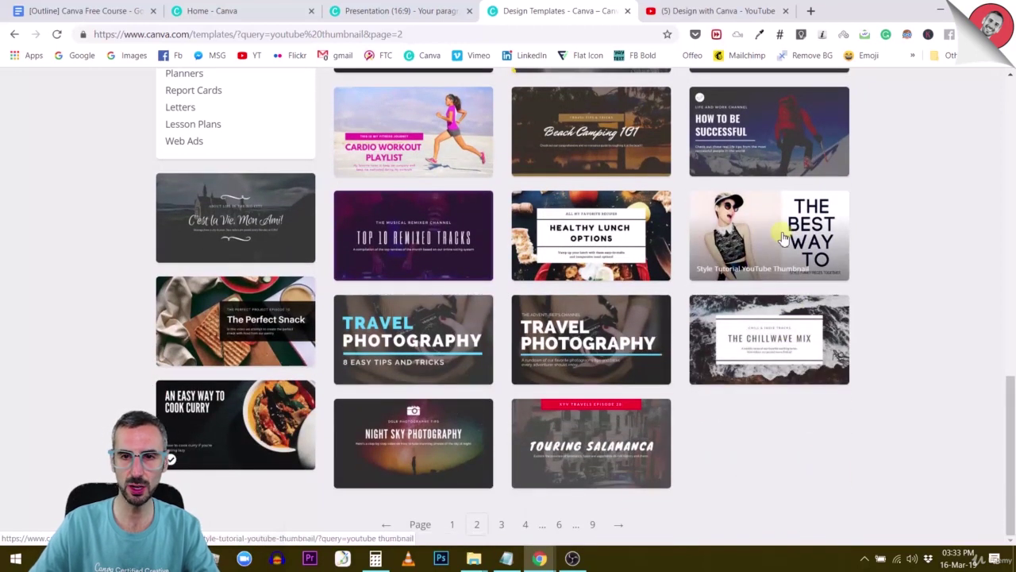
click(782, 231)
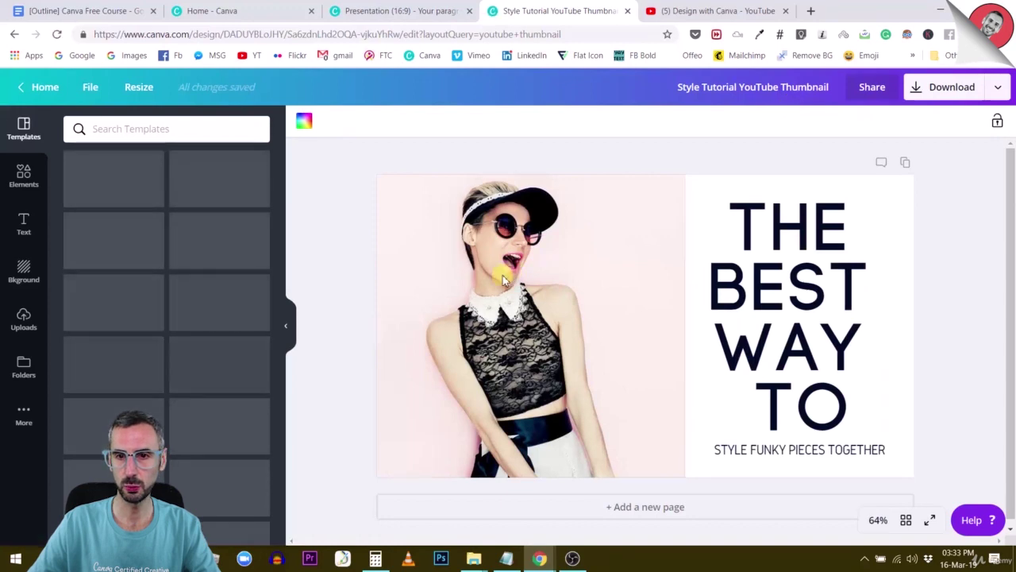
- Replace the THE BEST WAY TO headline with '10' and 'FAQ' on two lines
click(771, 227)
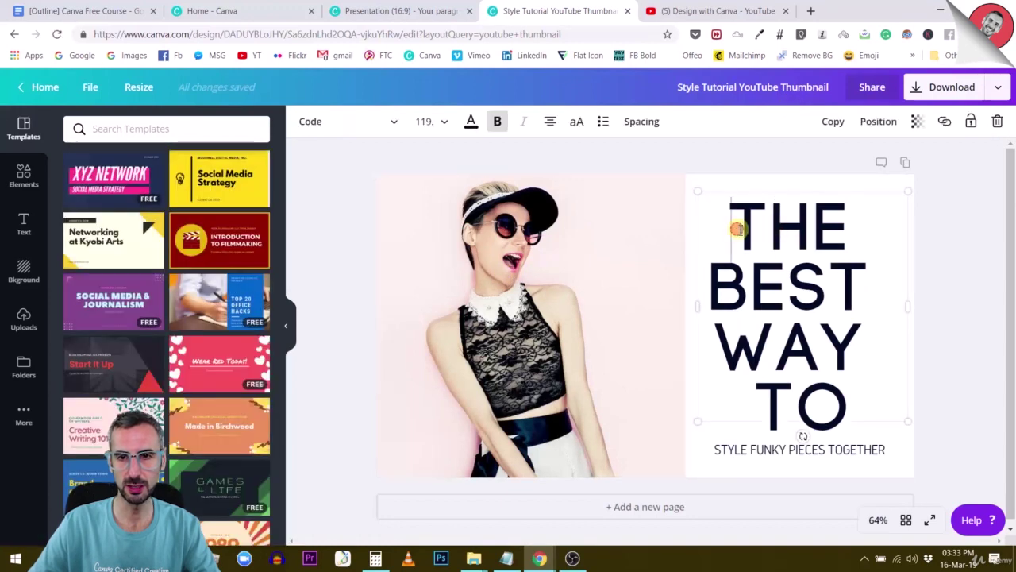
drag(736, 230, 831, 390)
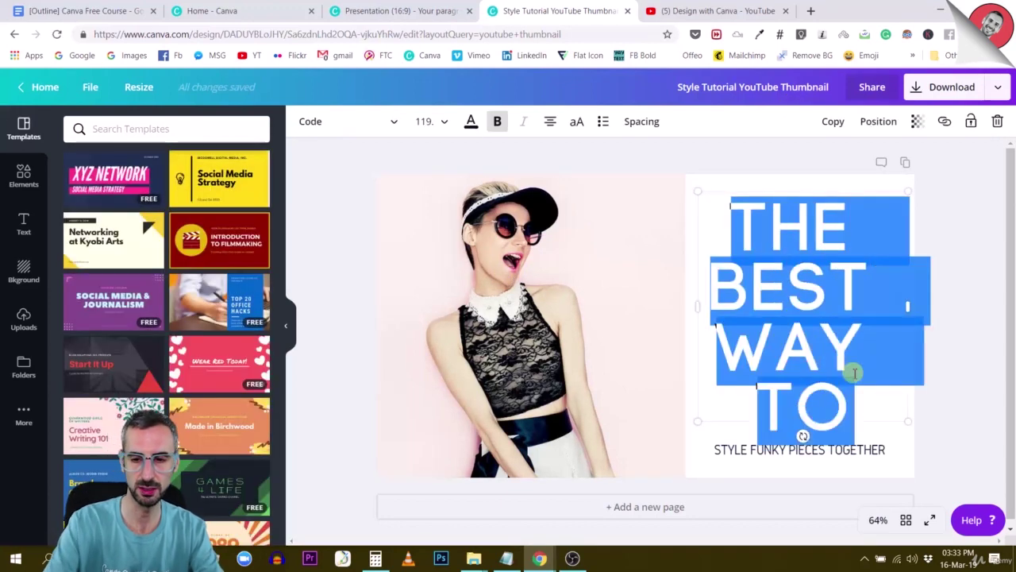
text(10)
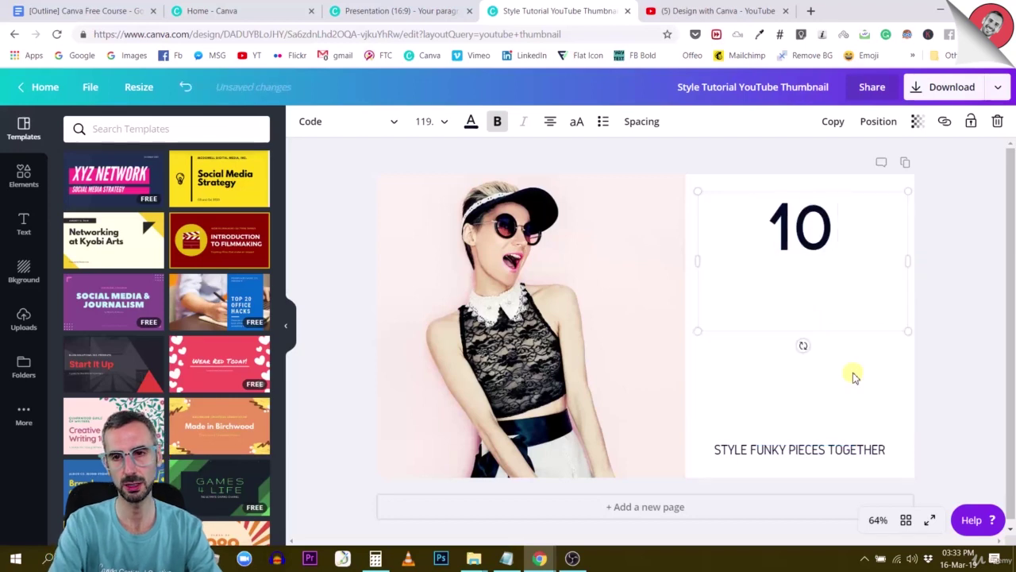
key(Return)
text(FAQ)
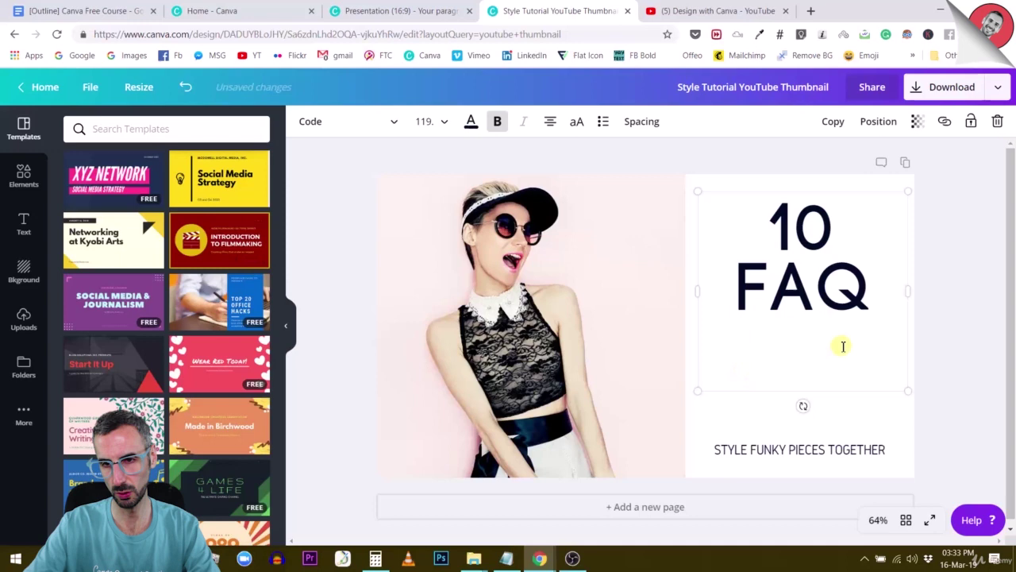
click(880, 435)
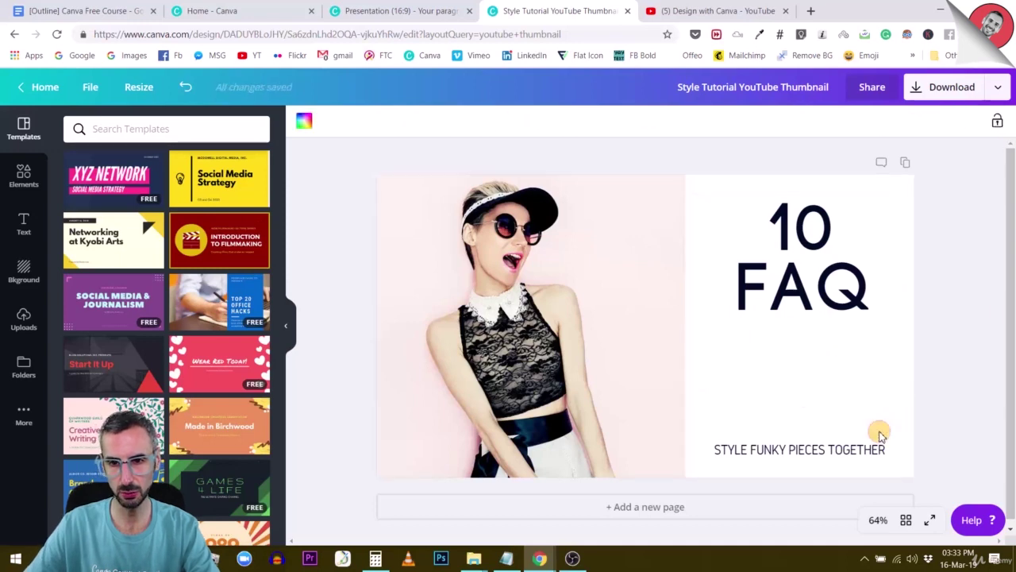
- Change the subtitle to 'ABOUT' and centre it directly beneath FAQ
drag(841, 447, 842, 327)
double_click(841, 326)
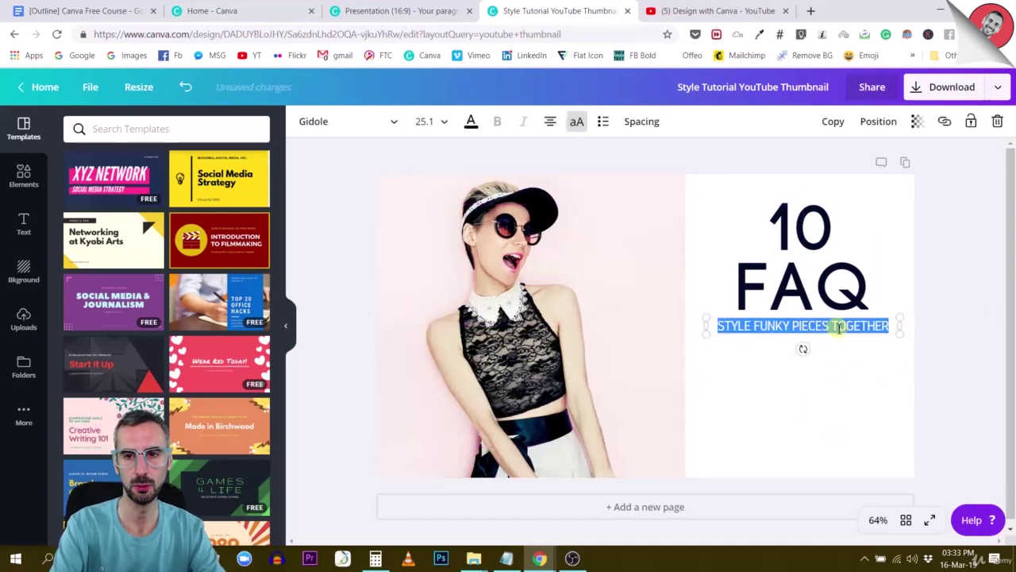
text(ABOUT)
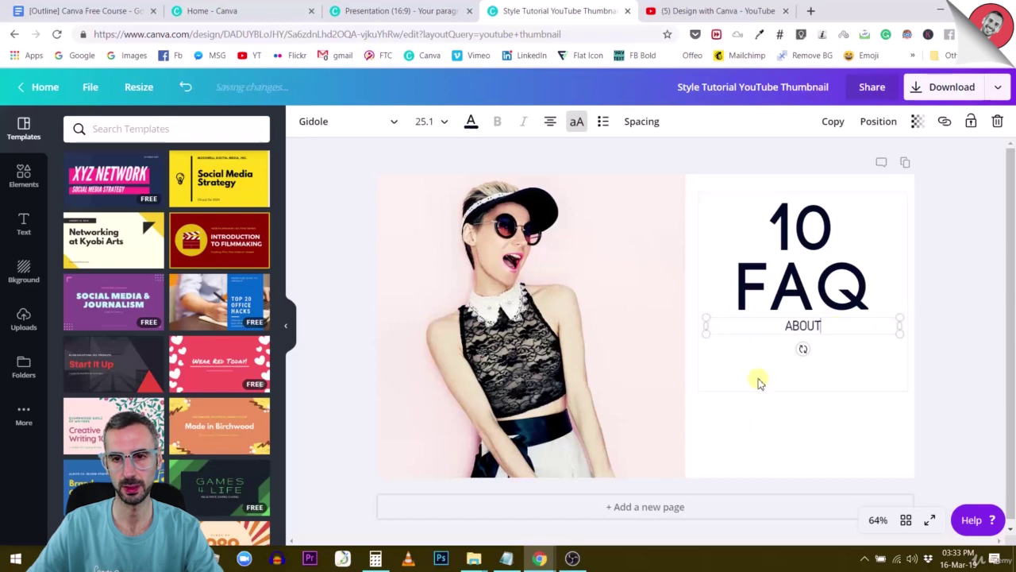
click(764, 436)
drag(794, 325, 794, 334)
click(785, 402)
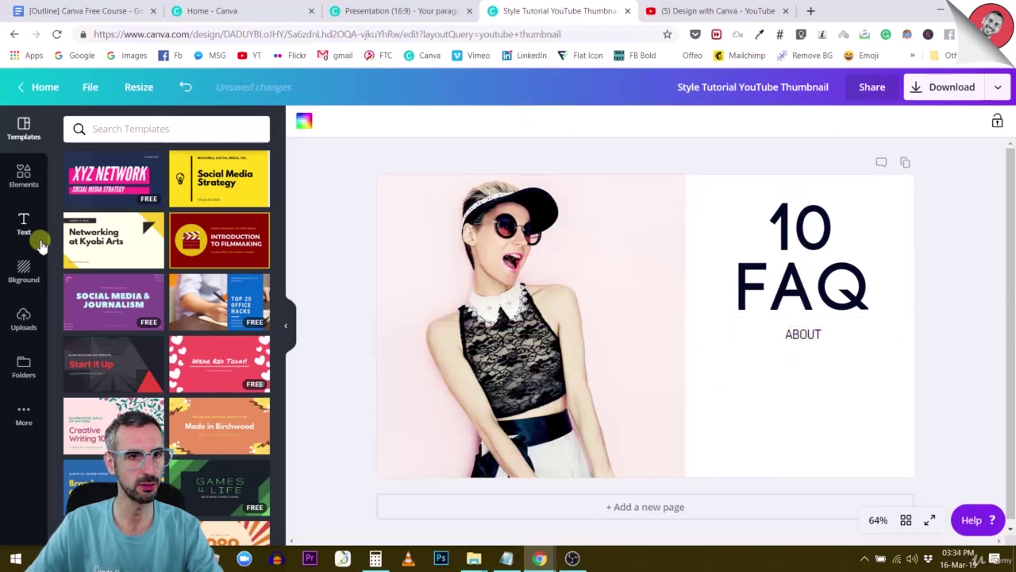
- Search the Elements library for 'canva' graphics
click(114, 129)
text(canva)
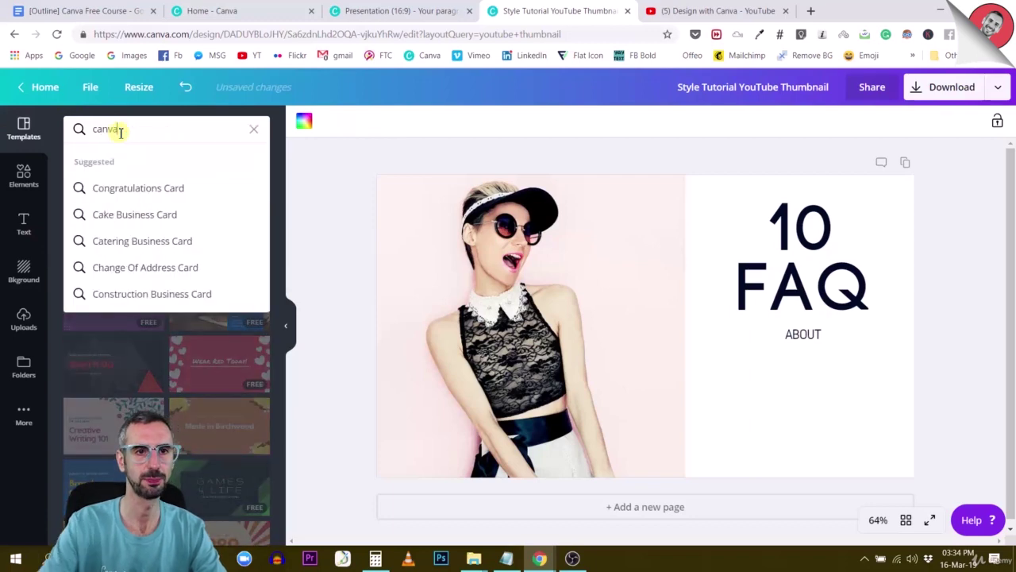
key(Return)
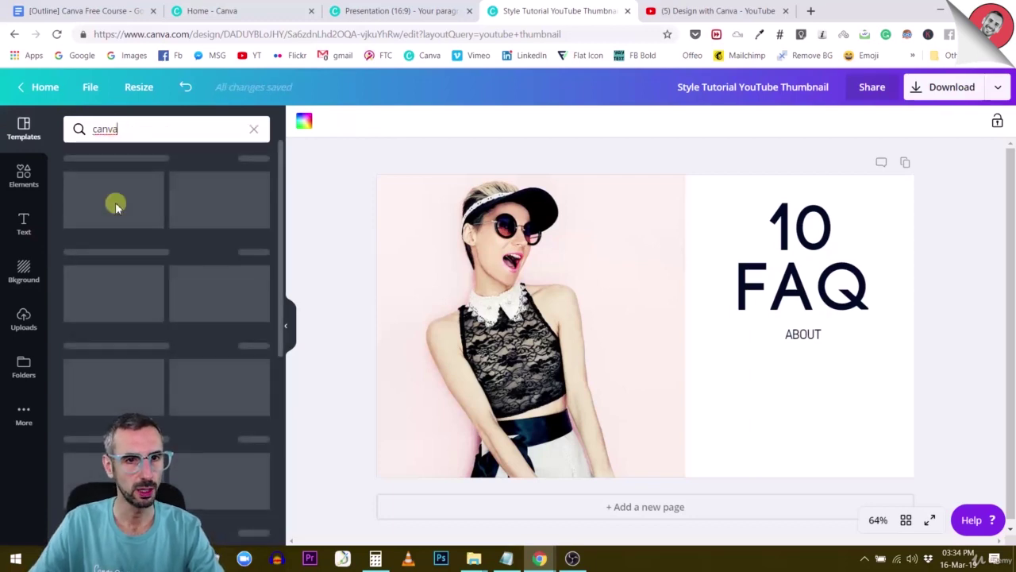
click(28, 178)
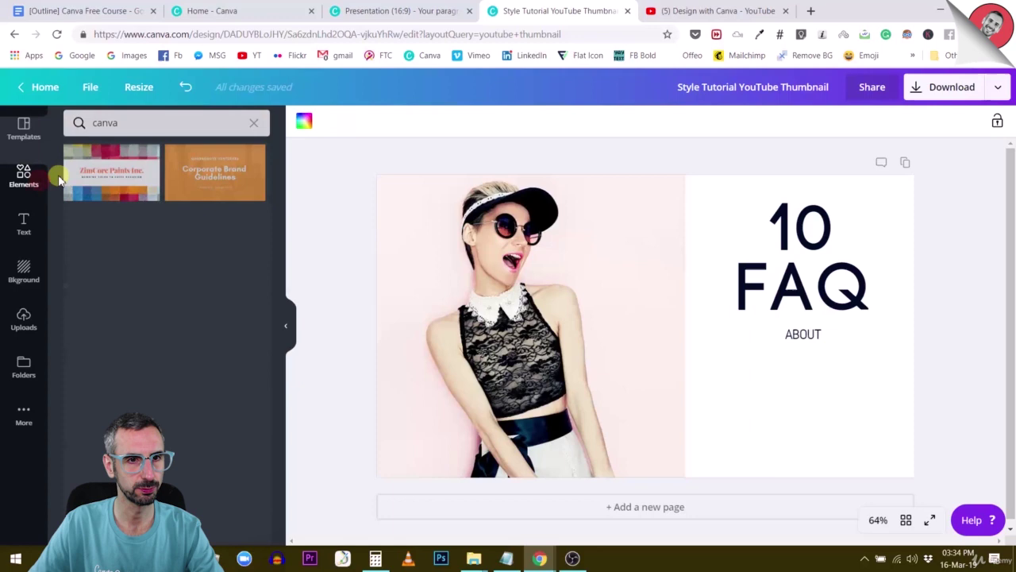
click(127, 128)
text(canva)
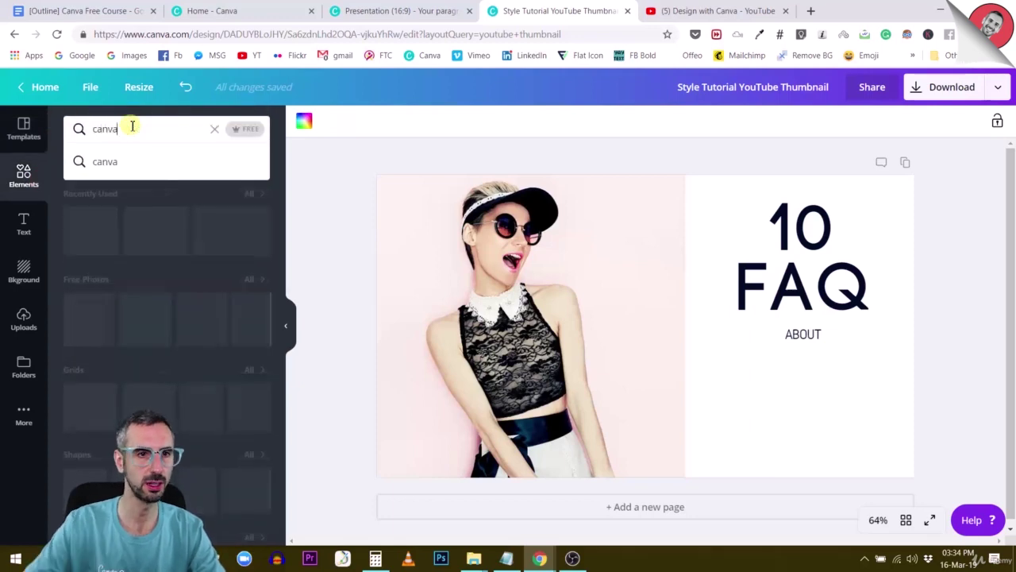
key(Return)
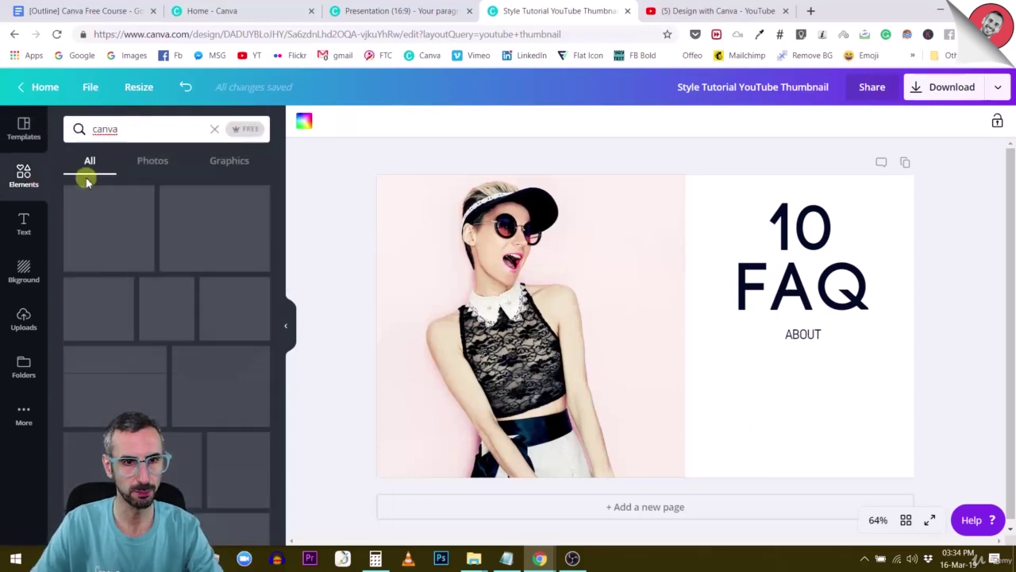
- Add the teal Canva circle logo, shrink it and place it beneath the ABOUT text
scroll(115, 329, down, 1)
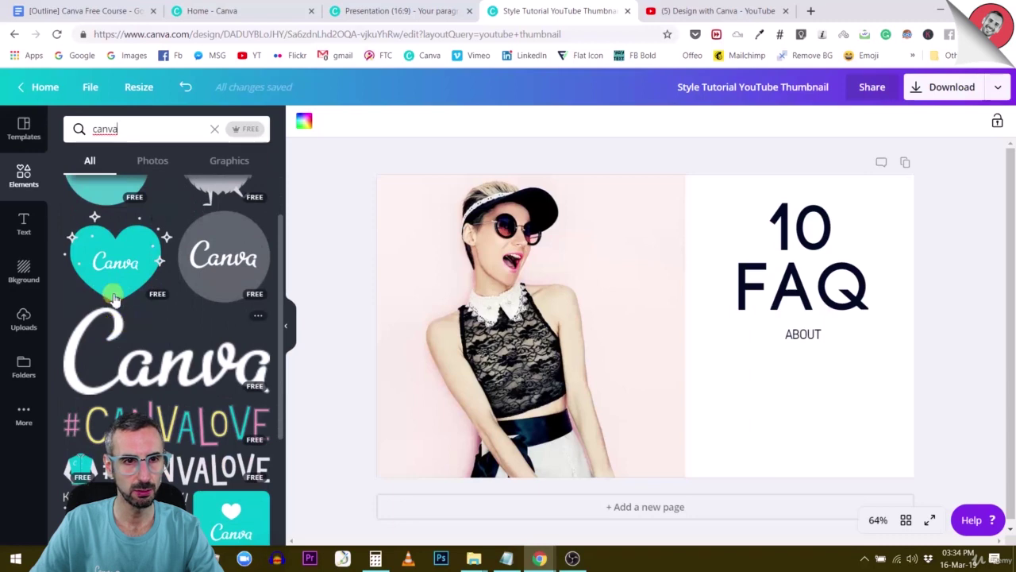
scroll(115, 298, up, 1)
click(116, 242)
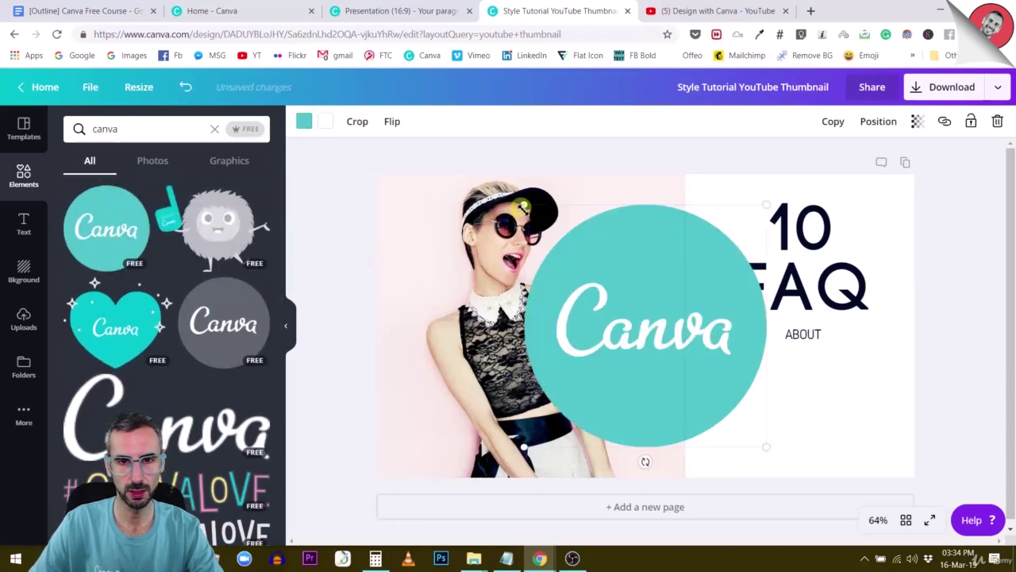
drag(540, 228, 646, 324)
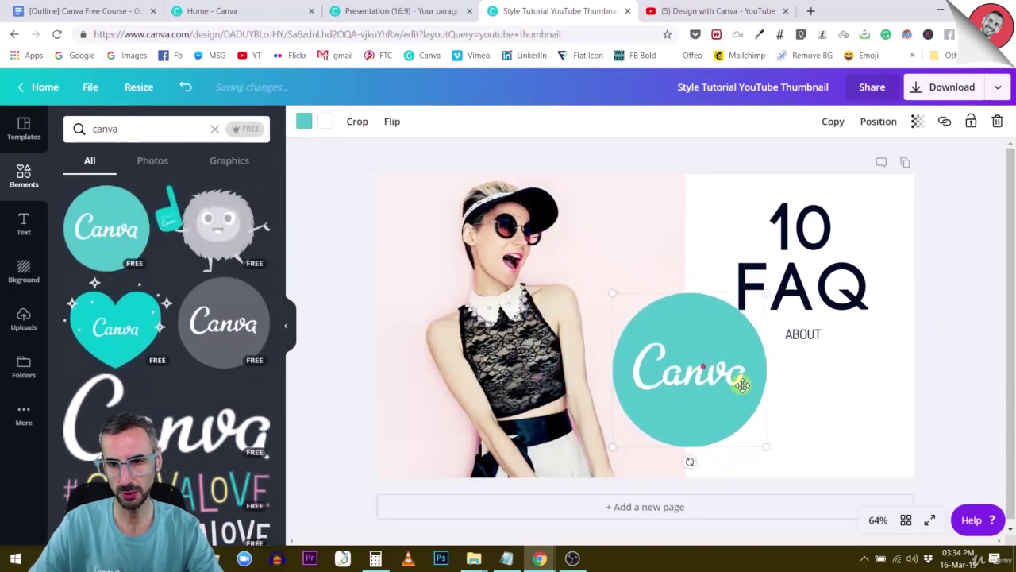
drag(739, 386, 792, 371)
drag(741, 314, 781, 350)
drag(832, 413, 800, 376)
- Delete the ABOUT subtitle, then enlarge and centre the Canva circle under the FAQ heading
click(803, 335)
click(998, 121)
drag(752, 446, 722, 458)
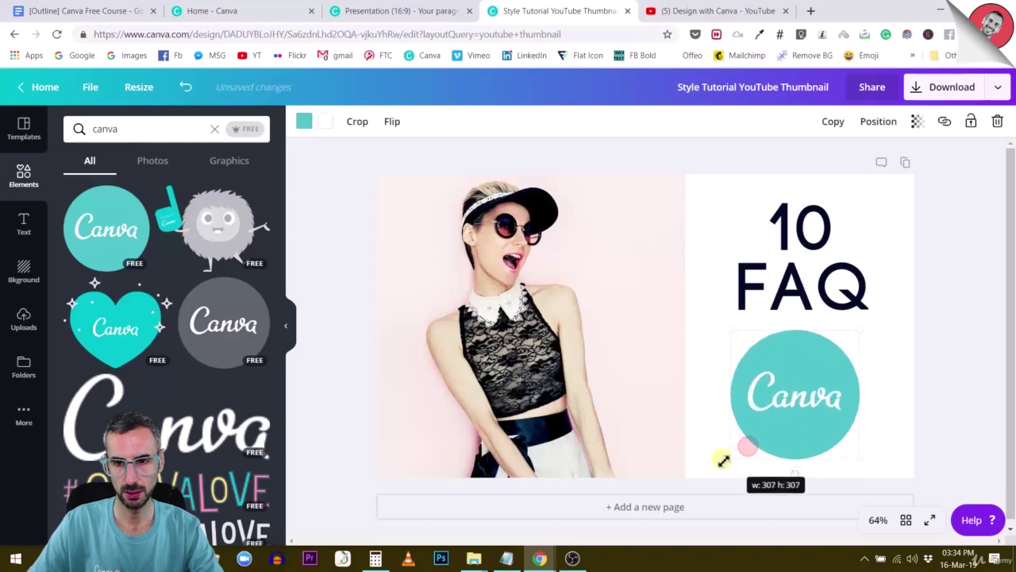
drag(782, 415, 797, 410)
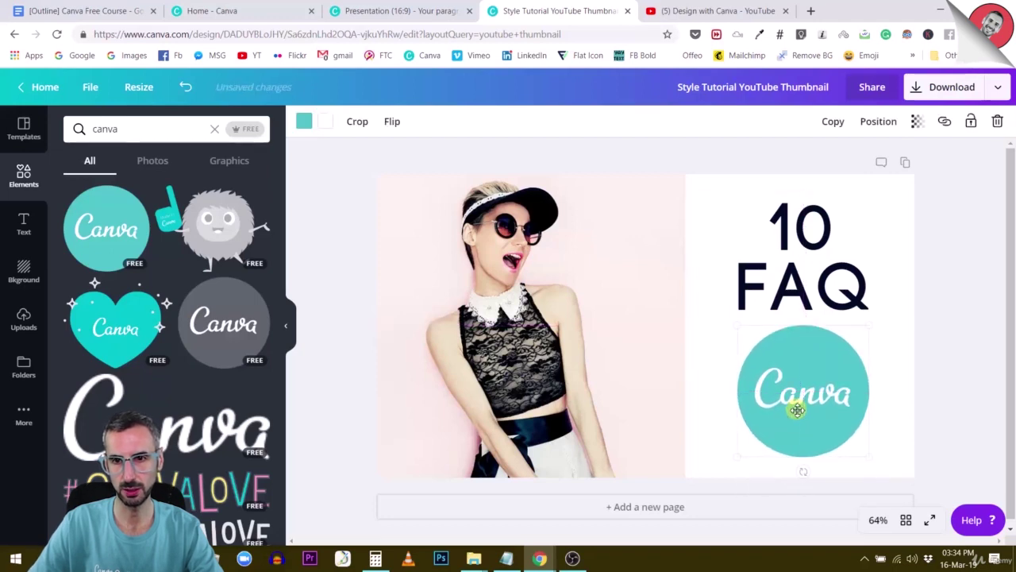
click(883, 242)
- Duplicate the 10 FAQ heading and set the copy's font size to 42
click(820, 273)
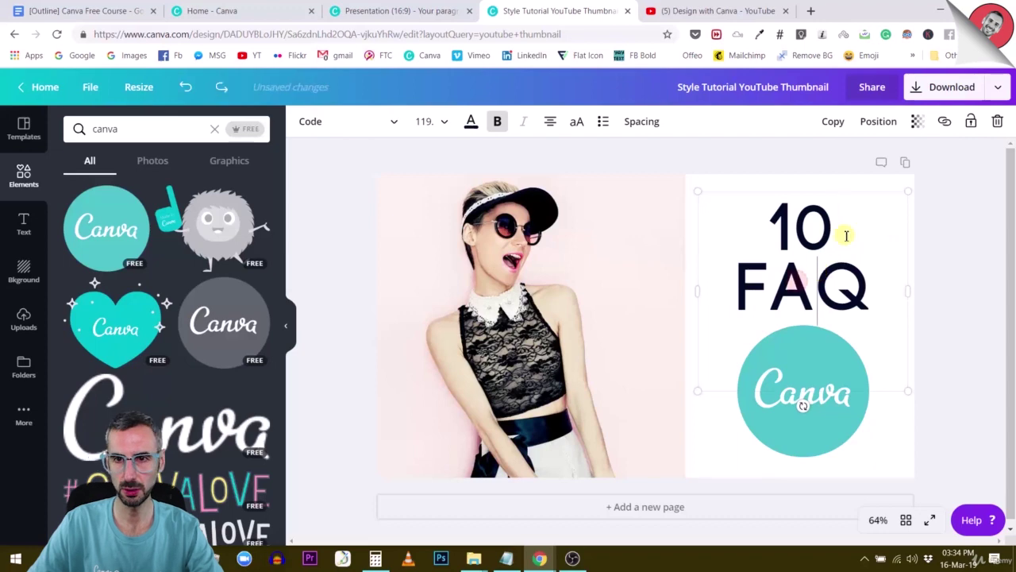
click(833, 122)
drag(816, 218, 816, 318)
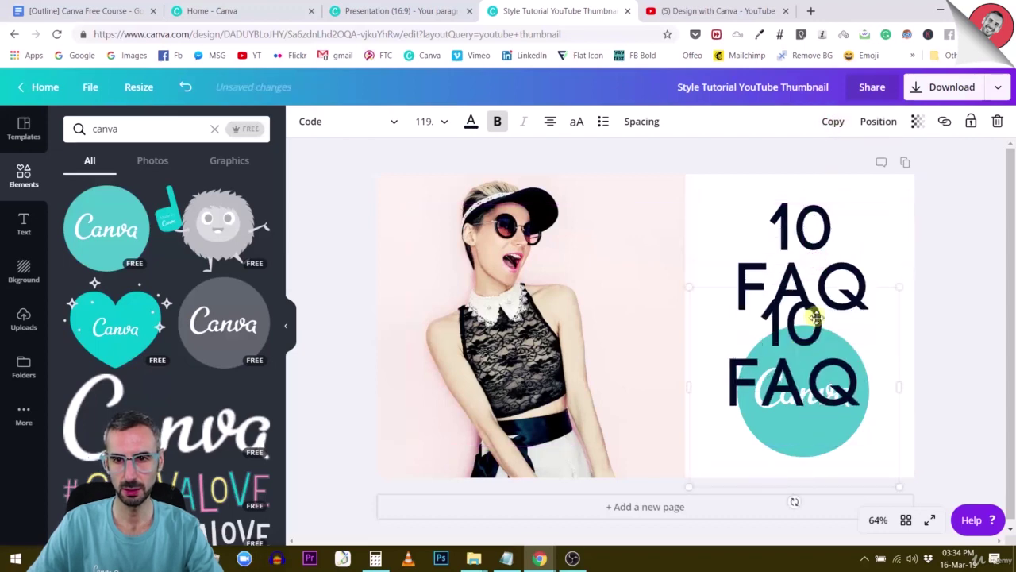
click(426, 122)
scroll(454, 381, down, 2)
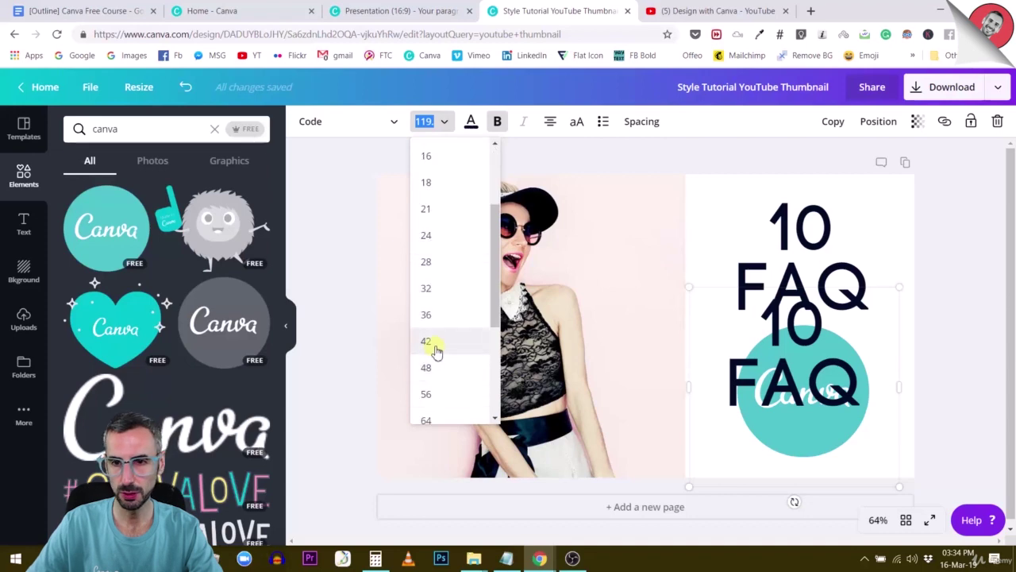
click(426, 345)
- Replace the copy's text with 's and narrow it to sit right after FAQ
click(808, 320)
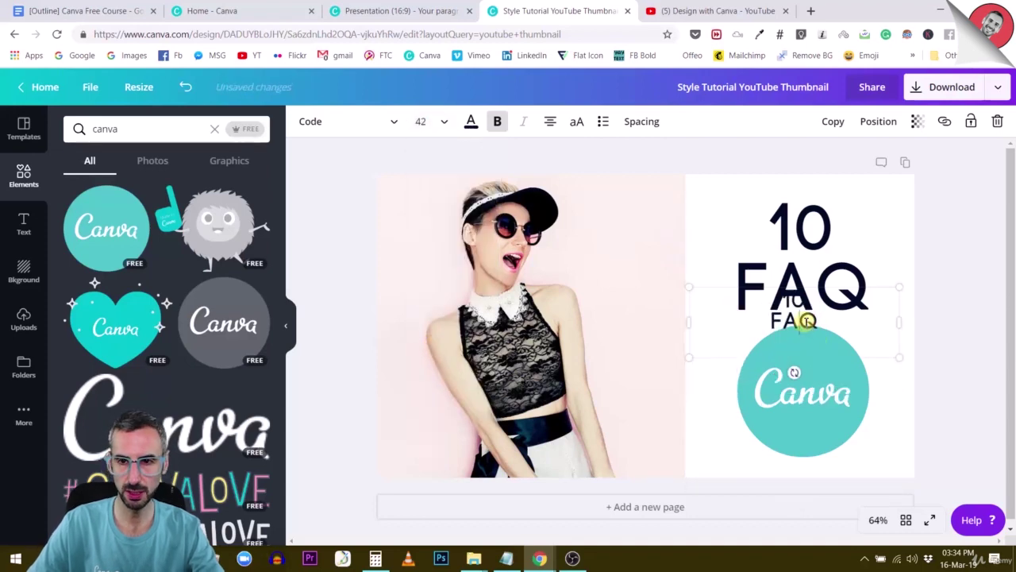
key(ctrl+a)
key(BackSpace)
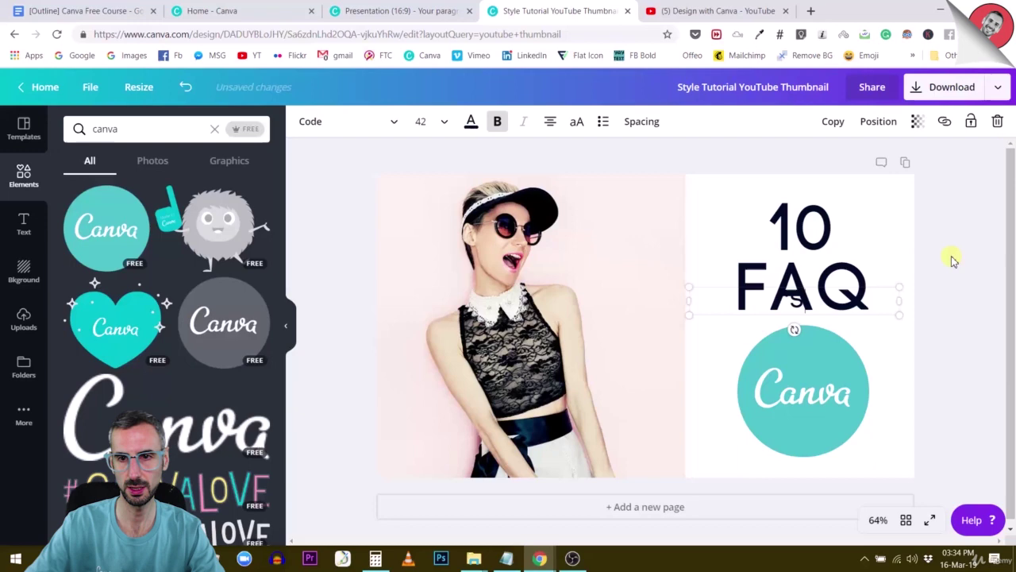
drag(689, 300, 861, 306)
click(939, 308)
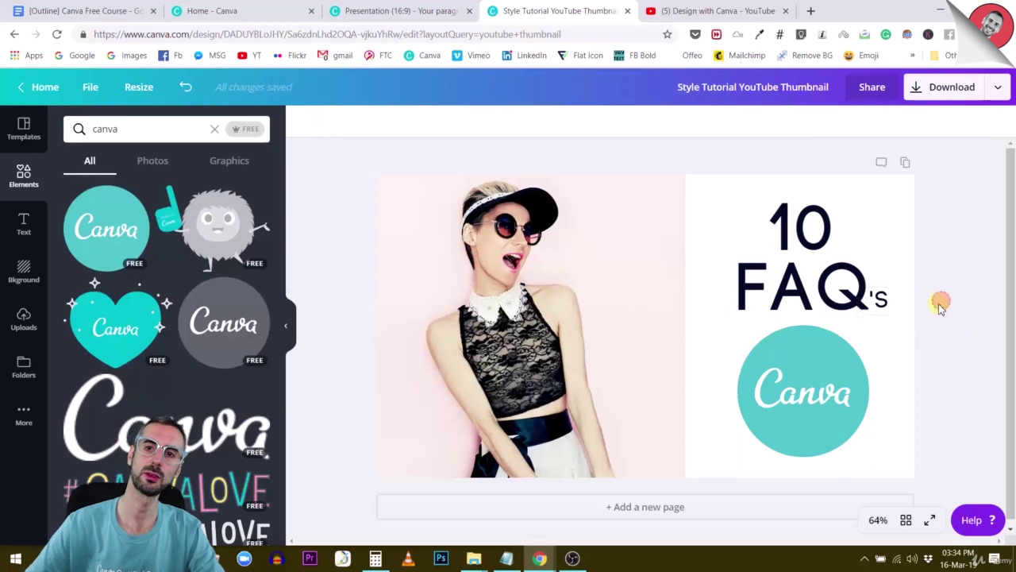
click(884, 302)
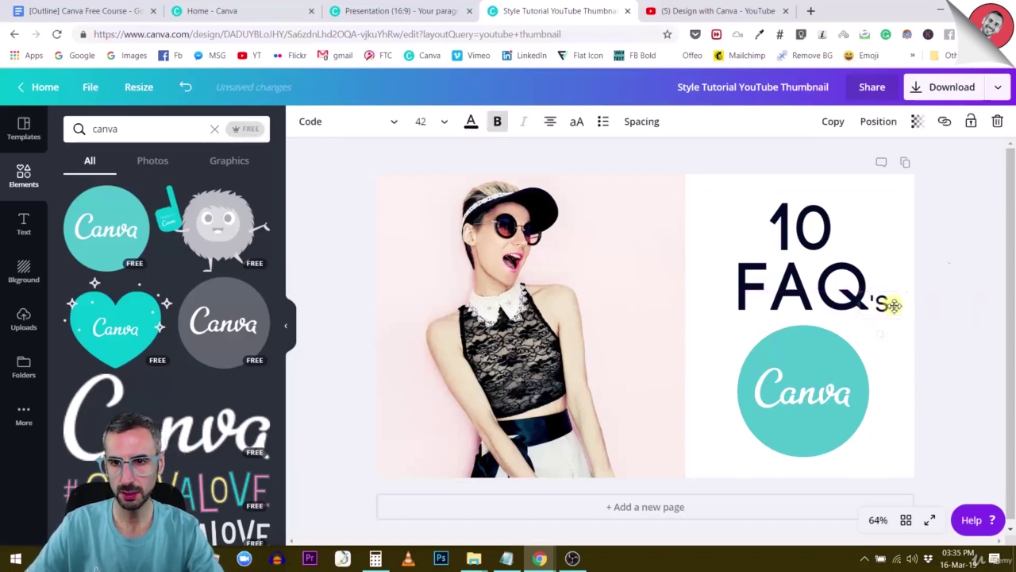
click(956, 242)
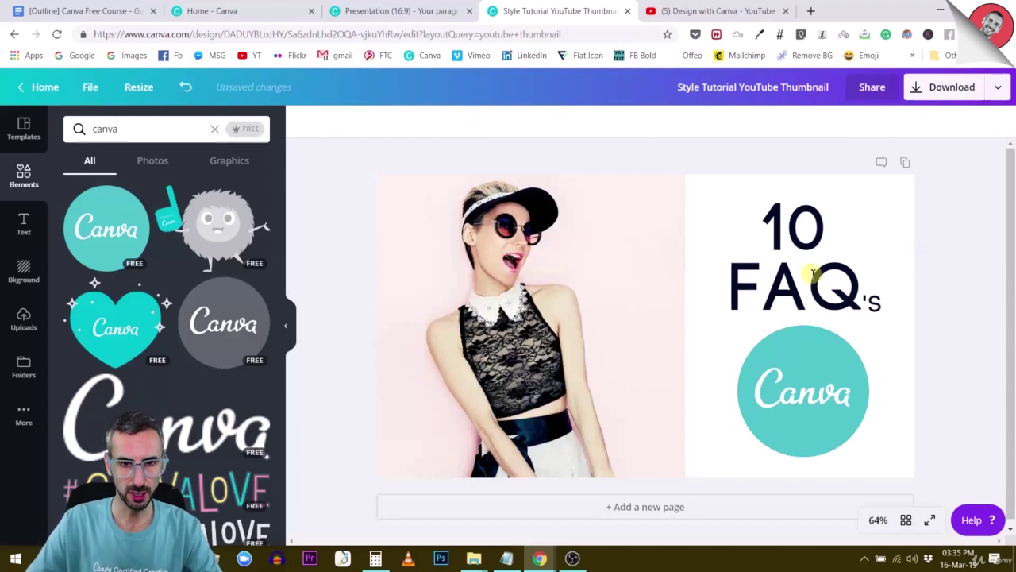
click(528, 248)
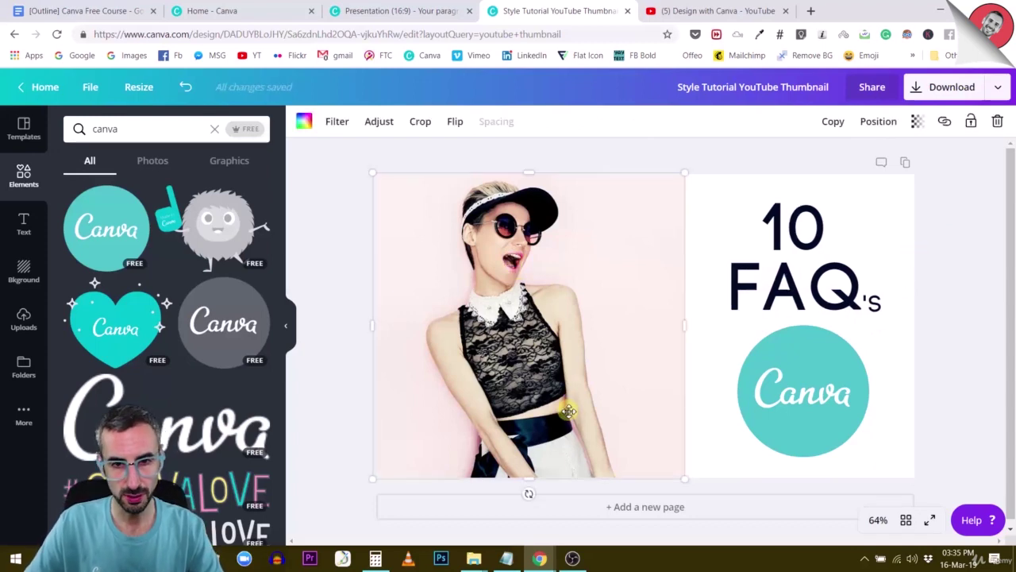
- Delete the woman's photo from its frame and move the empty image frame lower on the page
scroll(545, 359, down, 1)
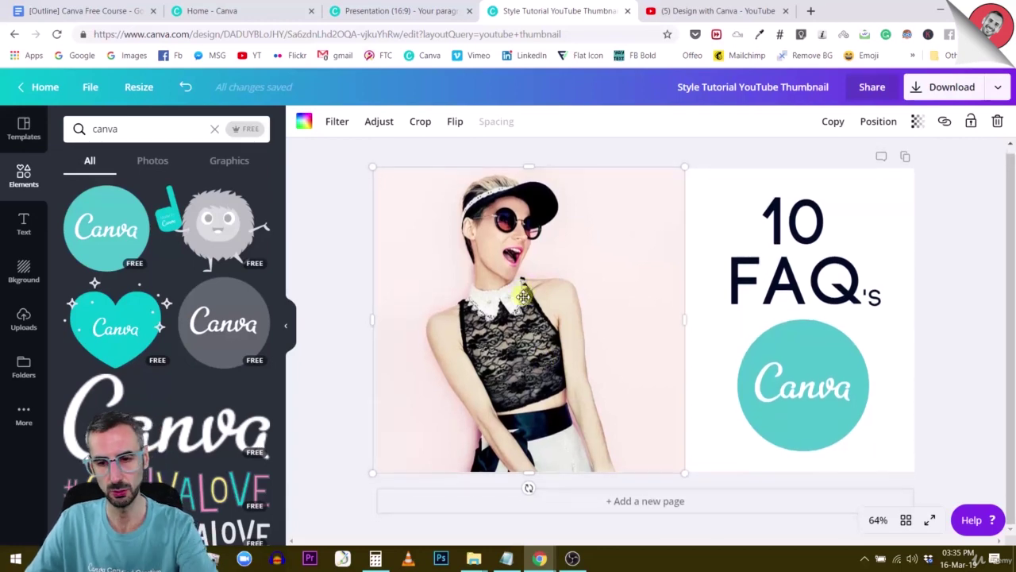
key(Delete)
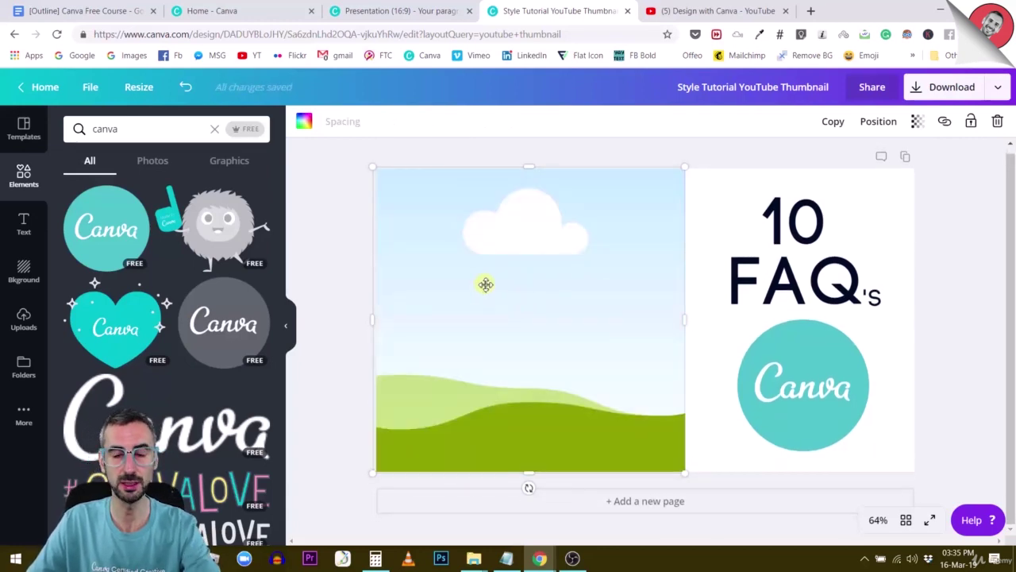
scroll(485, 284, up, 1)
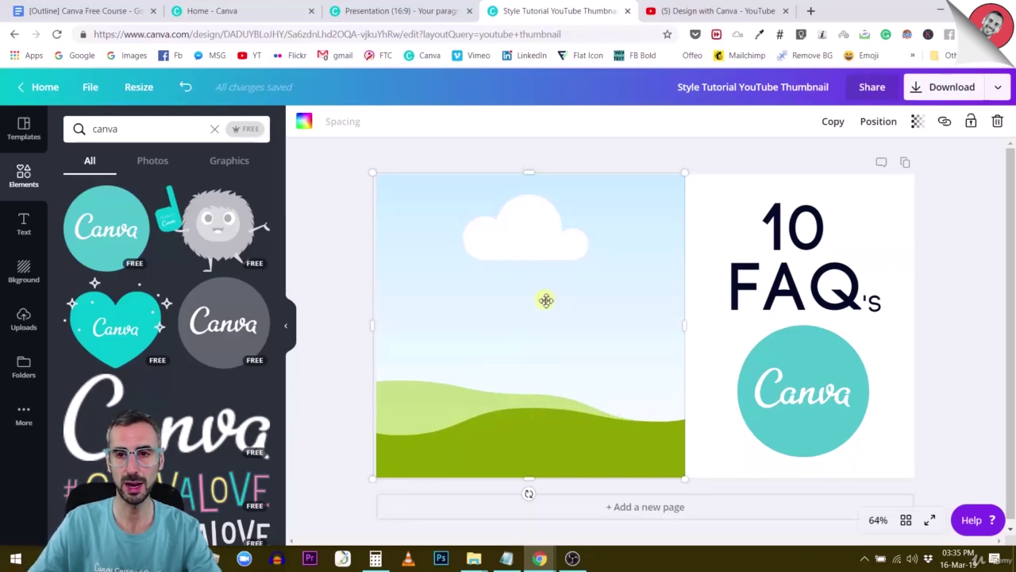
scroll(544, 301, down, 1)
drag(519, 236, 518, 291)
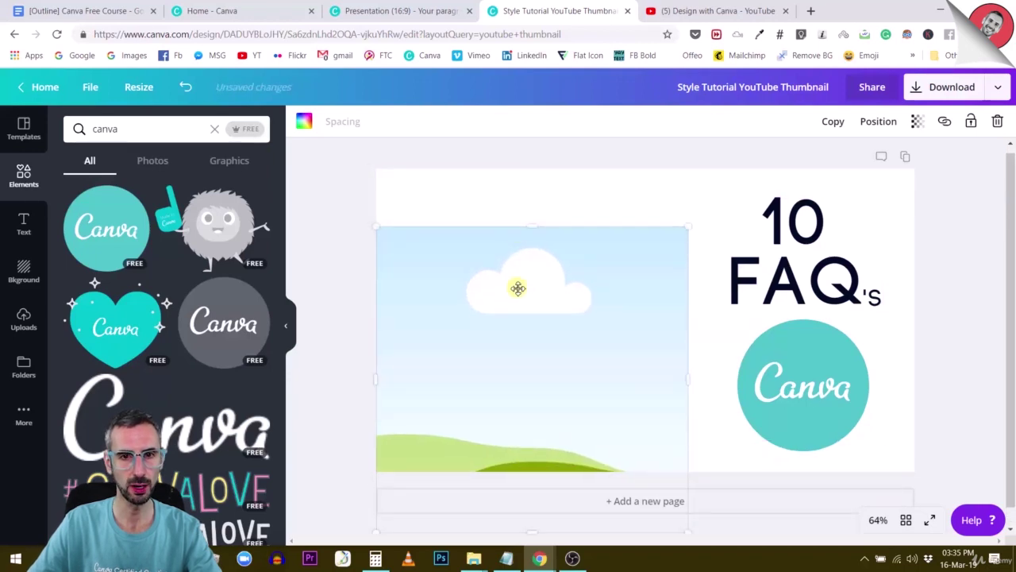
click(516, 191)
click(520, 310)
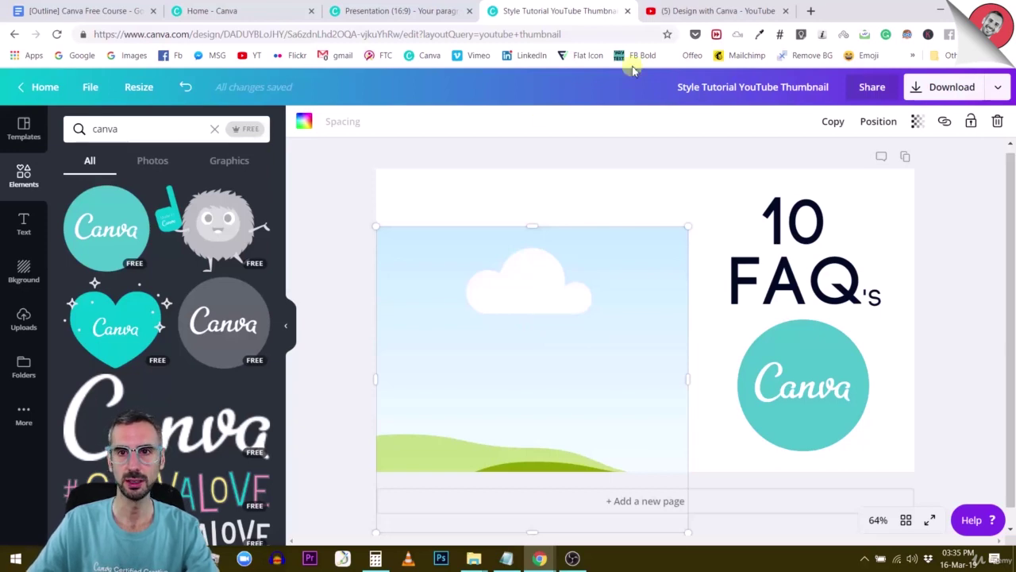
- Load remove.bg in a new browser tab, then bring up the White BG folder in File Explorer
click(810, 10)
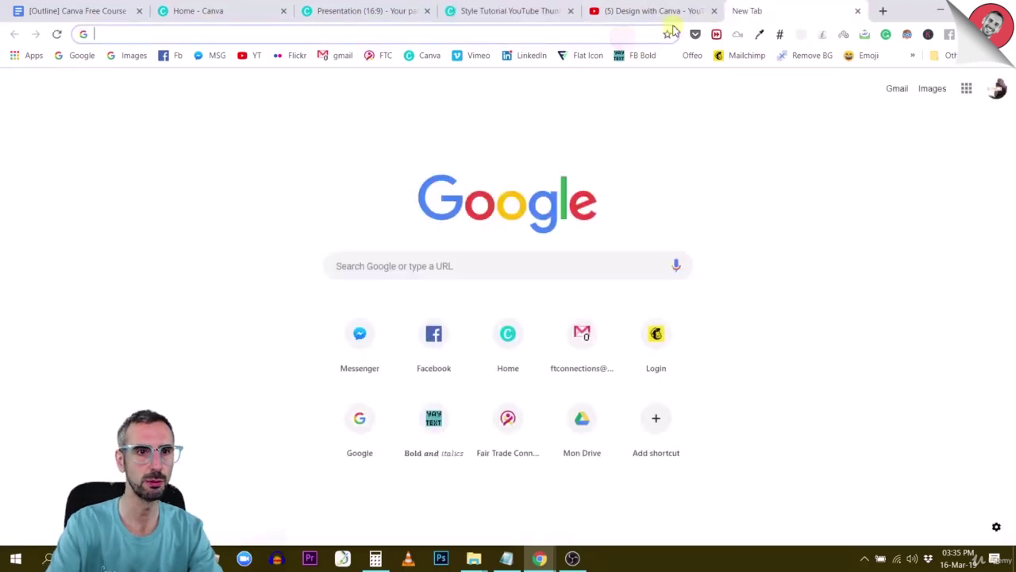
text(remove.bg)
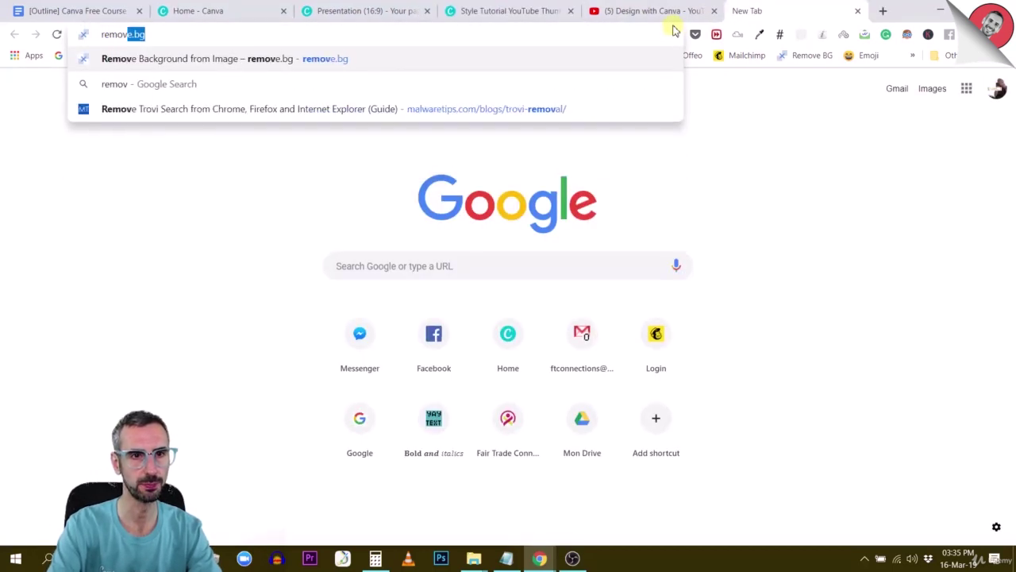
key(Return)
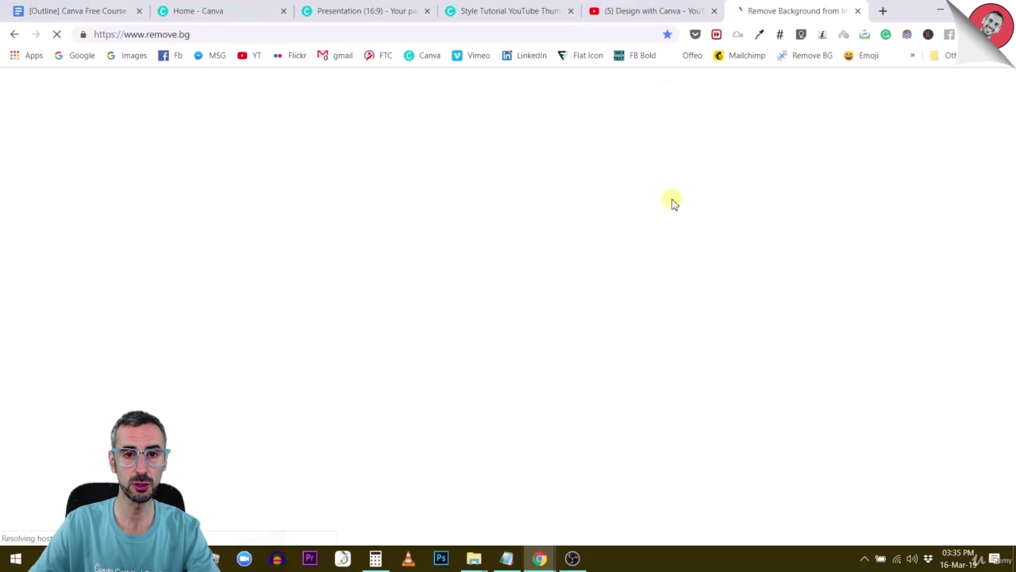
scroll(694, 210, down, 3)
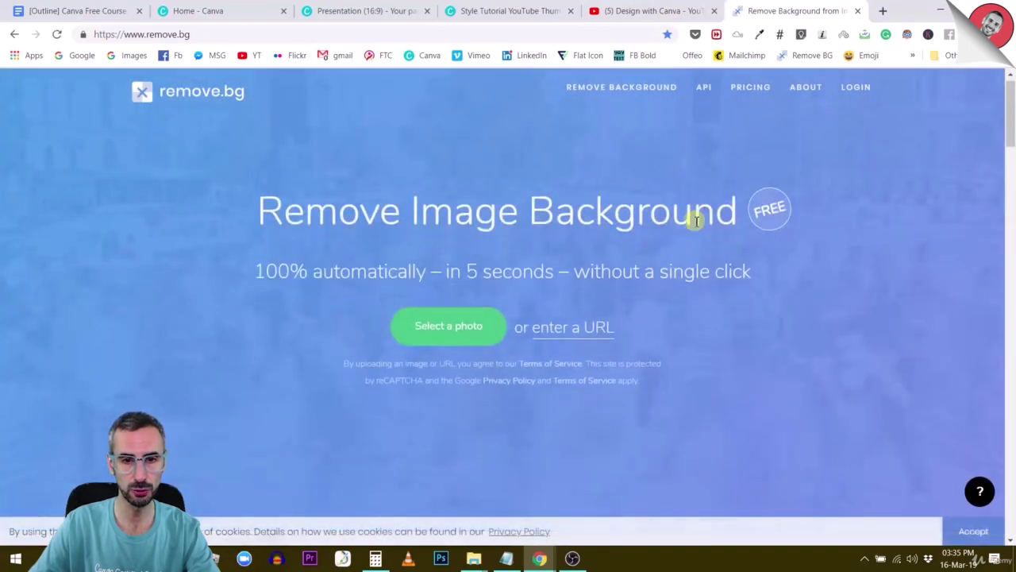
scroll(693, 223, down, 4)
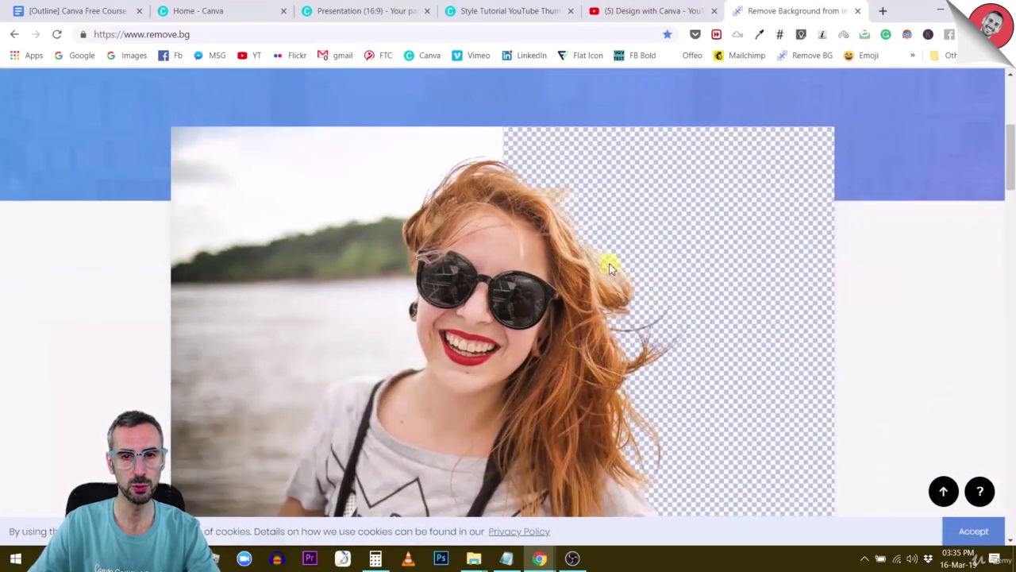
scroll(475, 498, down, 1)
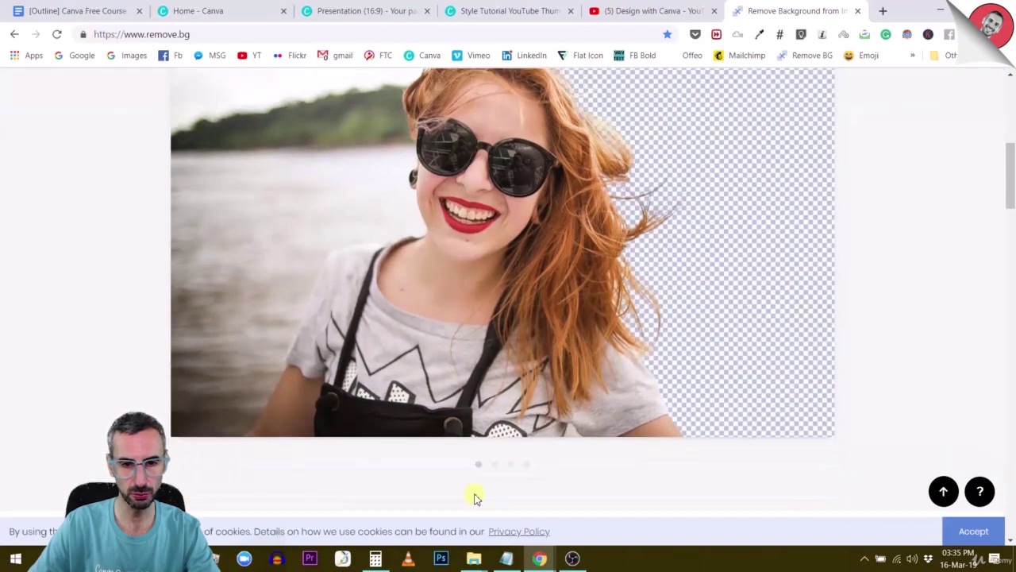
mouse_move(491, 558)
click(548, 493)
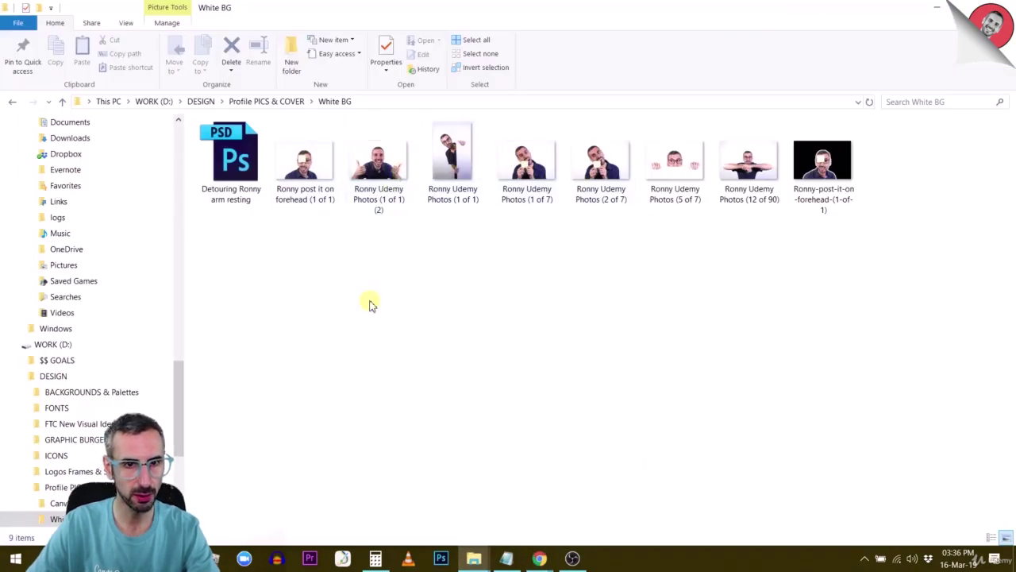
- Preview the post-it-on-forehead photo in Photos, then switch back to the remove.bg page
double_click(313, 171)
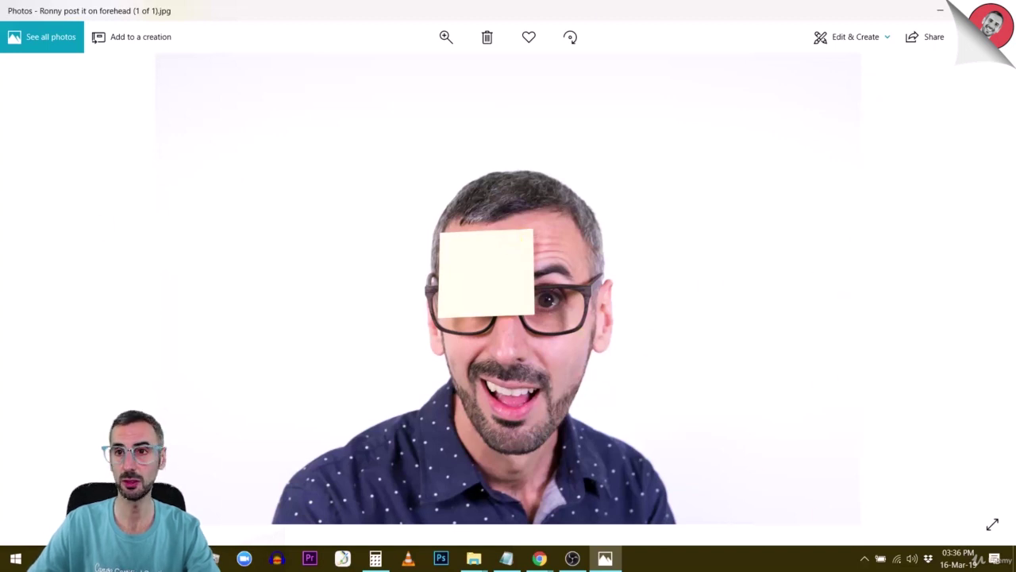
key(alt+F4)
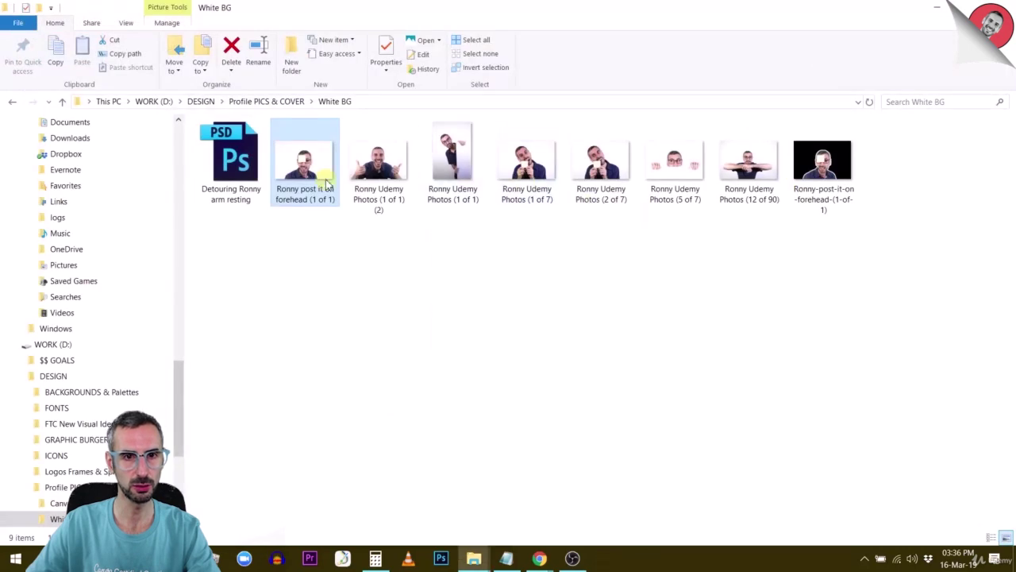
click(539, 558)
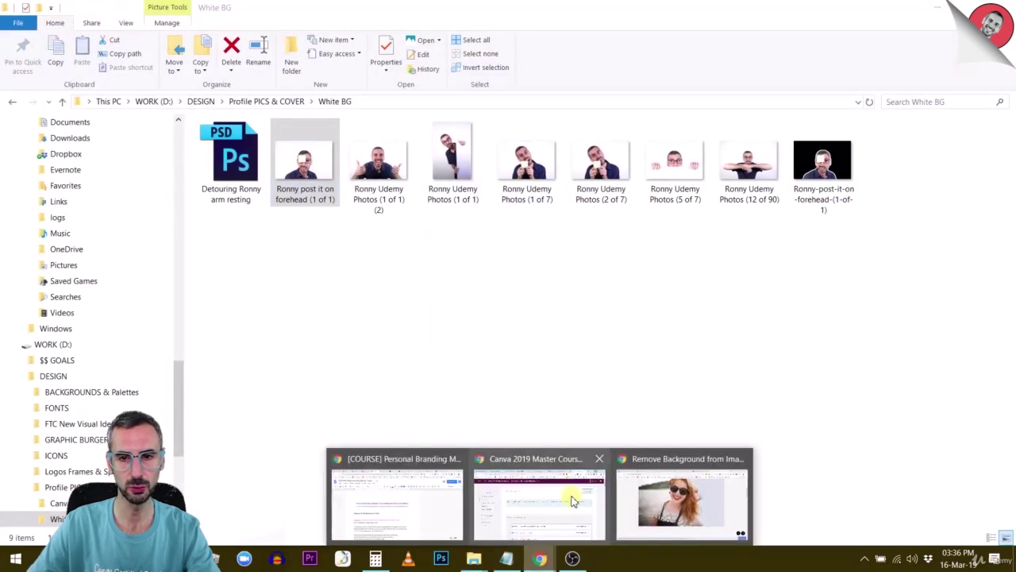
click(669, 497)
- Upload the post-it portrait to remove.bg and download the Regular-size background-free cutout
scroll(397, 263, up, 5)
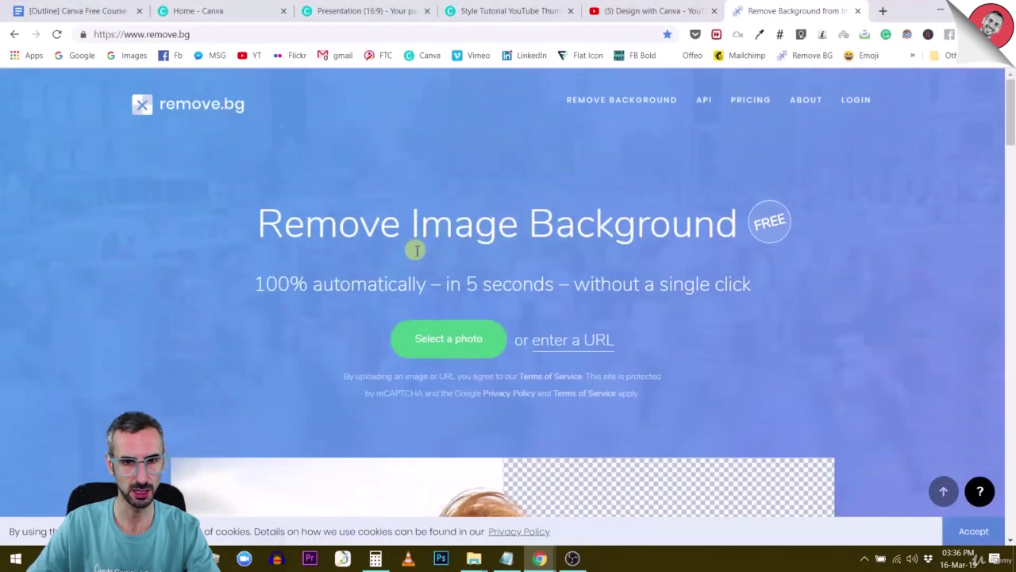
click(444, 349)
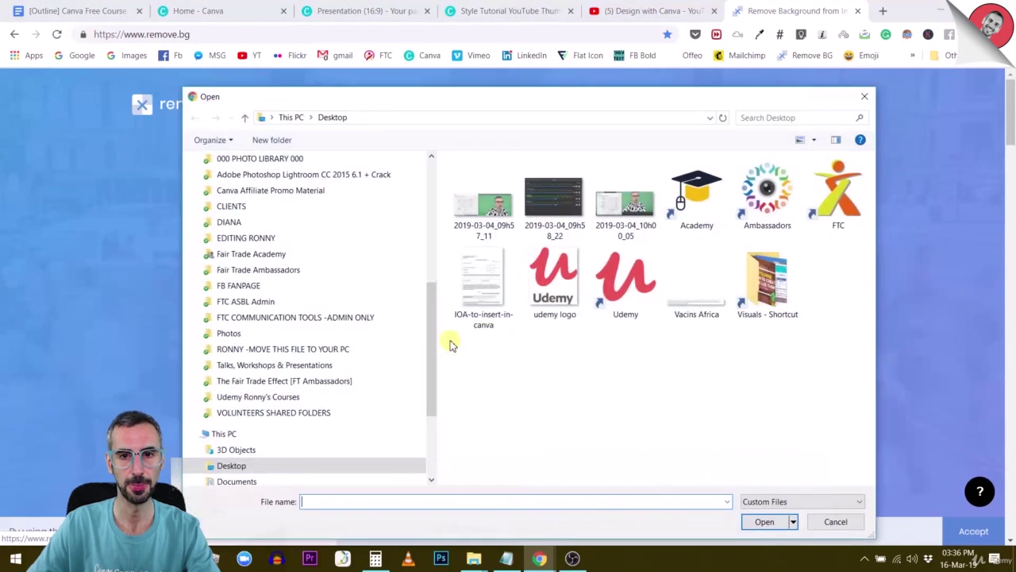
click(770, 522)
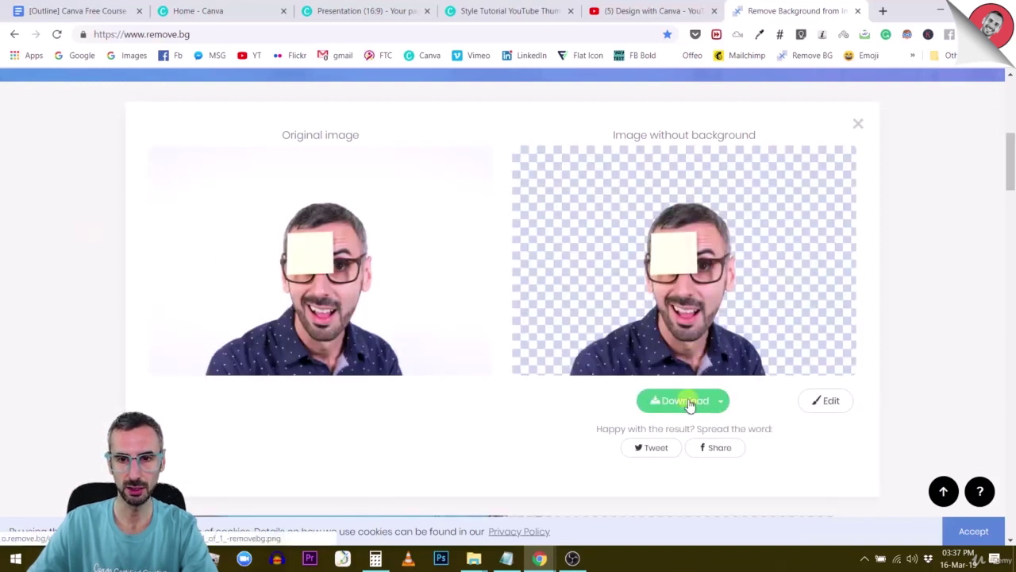
click(719, 401)
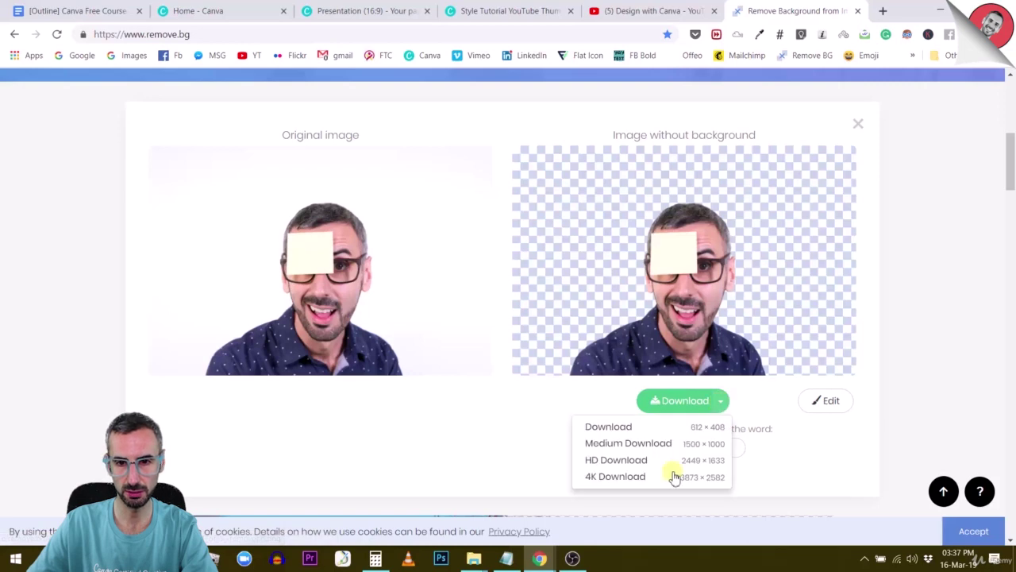
click(622, 465)
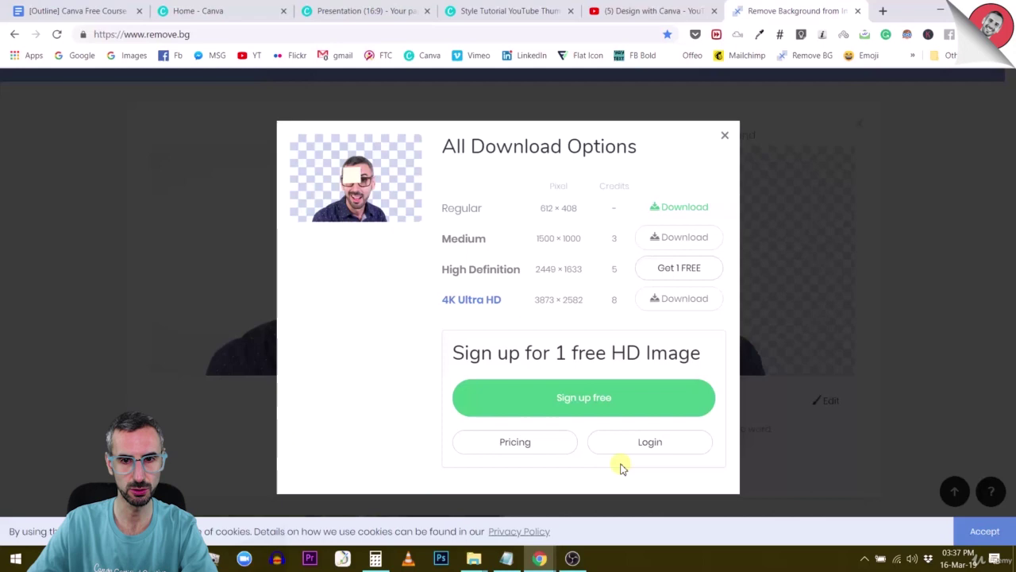
click(689, 209)
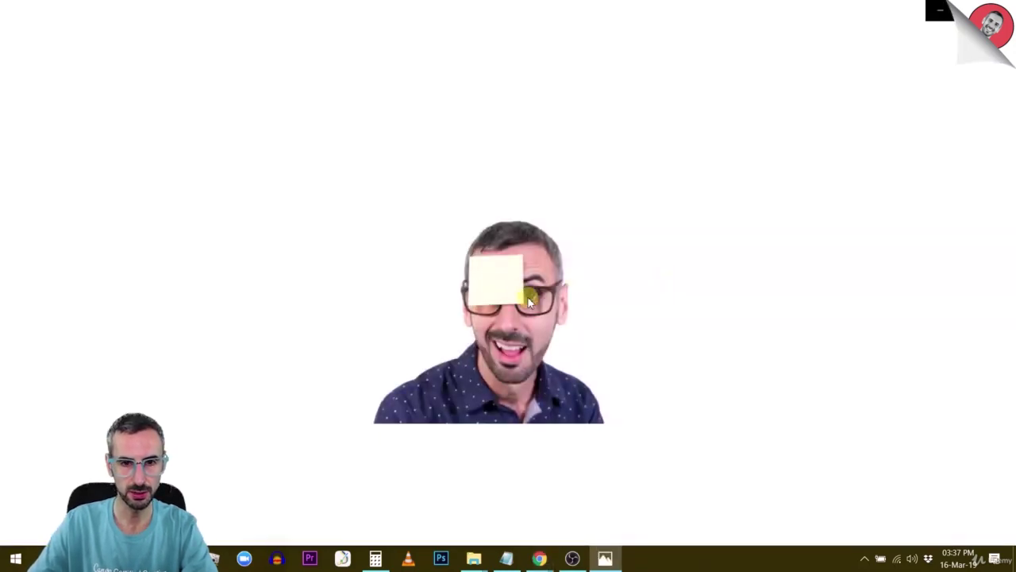
- Save a copy of the cutout to the Desktop under the name 'ronny no B'
right_click(529, 322)
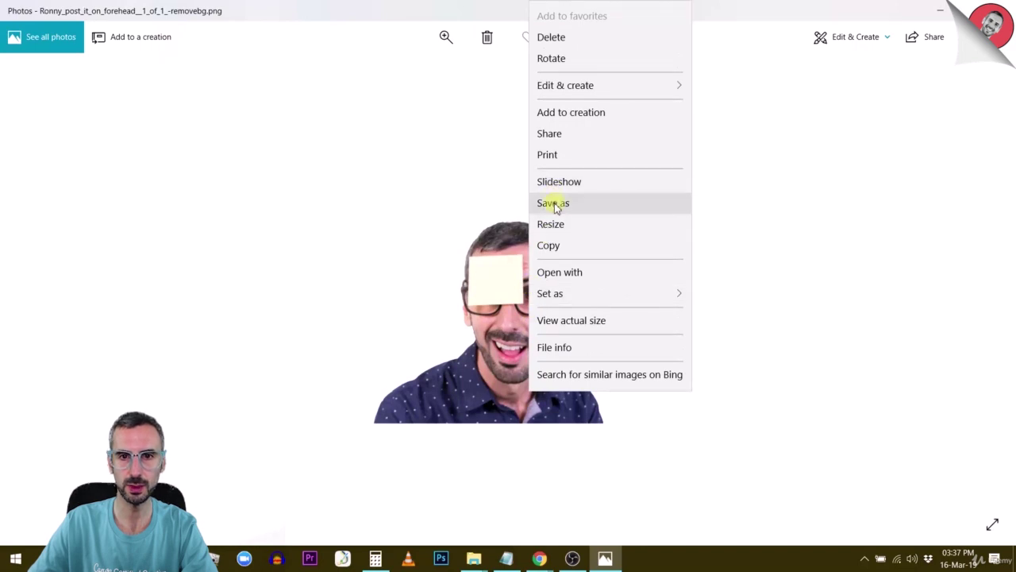
click(554, 204)
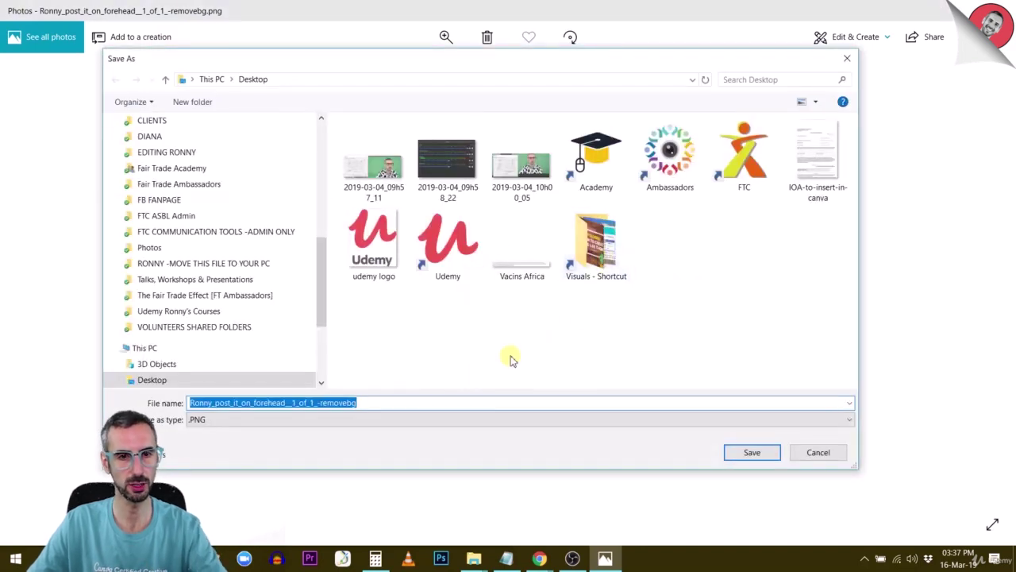
text(ron)
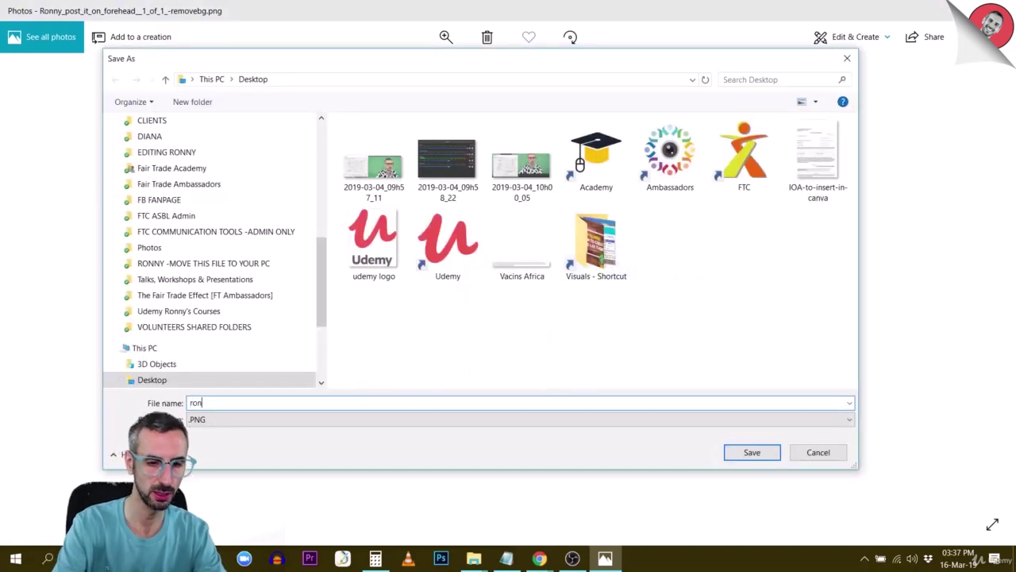
text(ny)
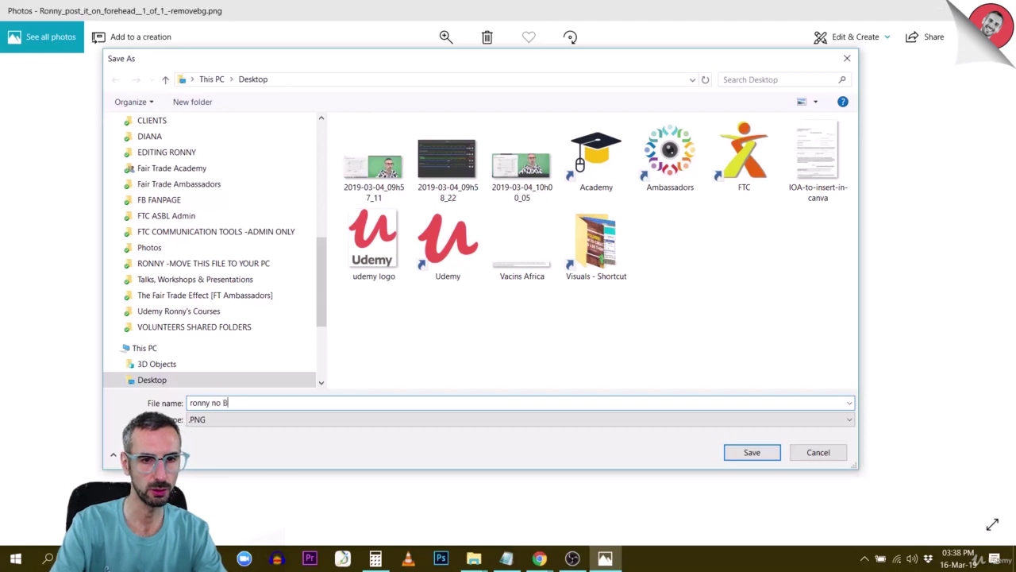
text( no B)
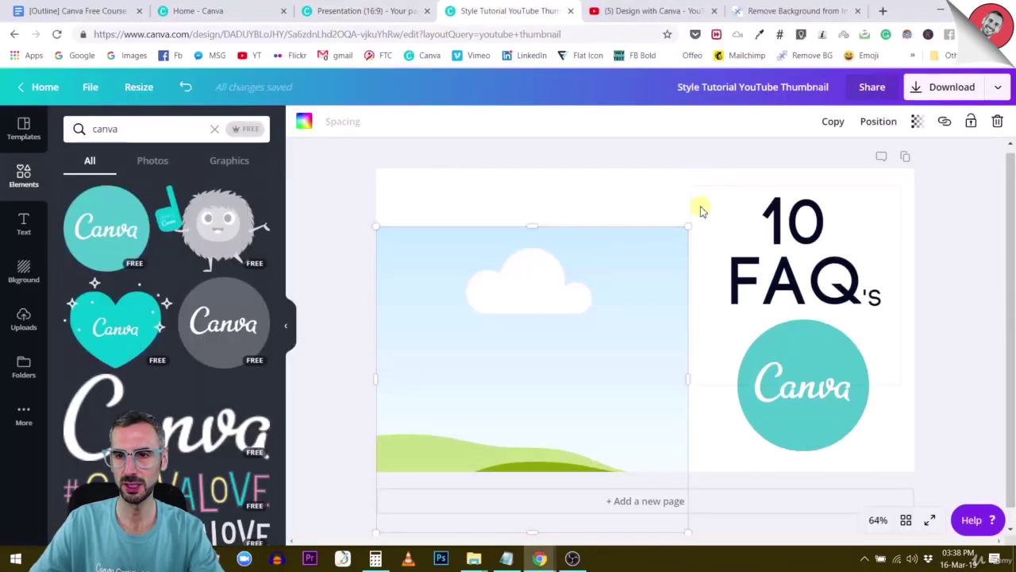
- Upload the saved cutout PNG from the desktop and move the landscape image to the right half
click(958, 227)
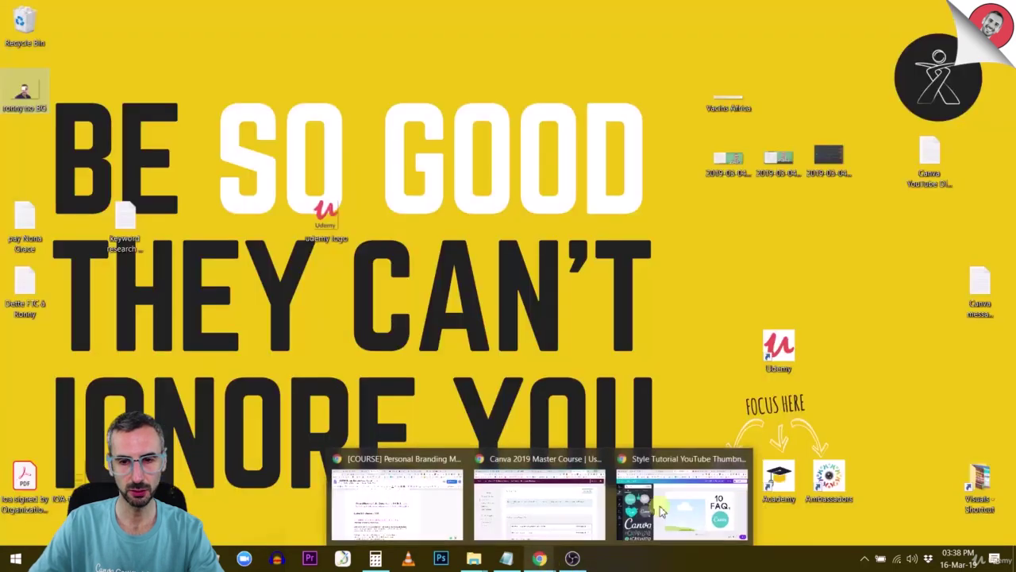
click(539, 558)
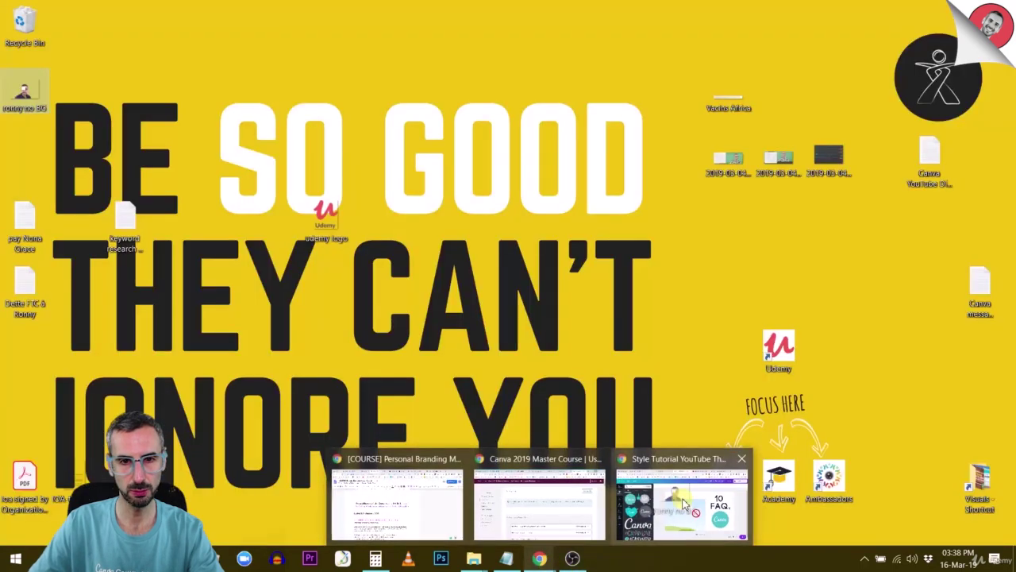
drag(685, 504, 235, 360)
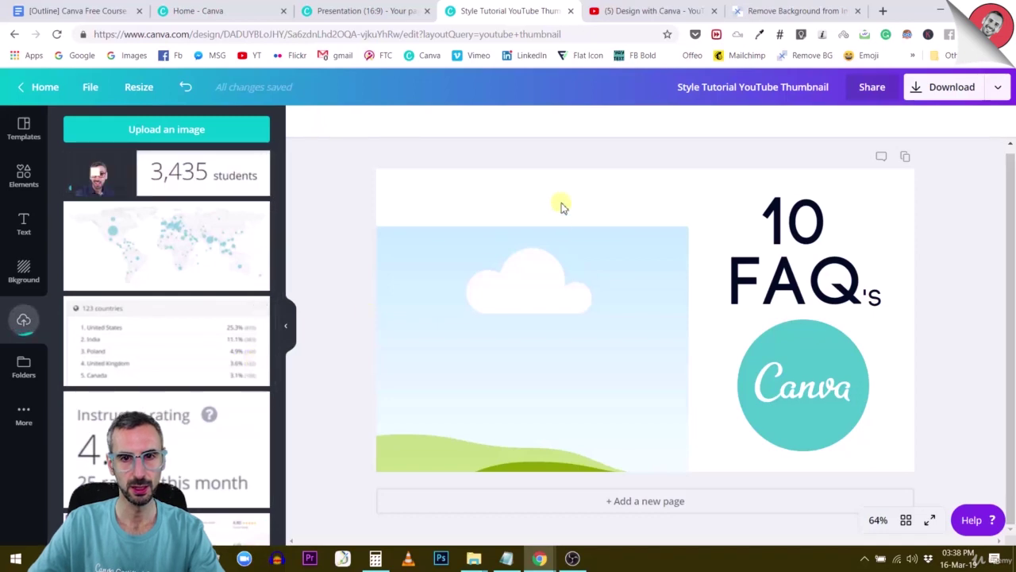
drag(563, 313, 784, 262)
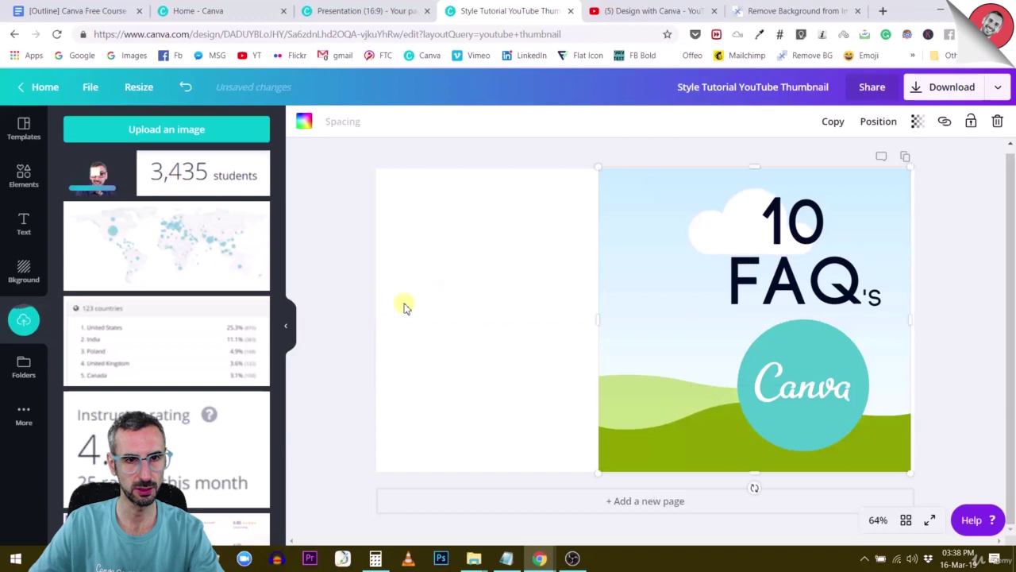
- Add the uploaded portrait to the page, enlarge it and position it on the left half
click(95, 173)
drag(643, 358, 511, 351)
drag(337, 439, 246, 492)
drag(459, 409, 529, 399)
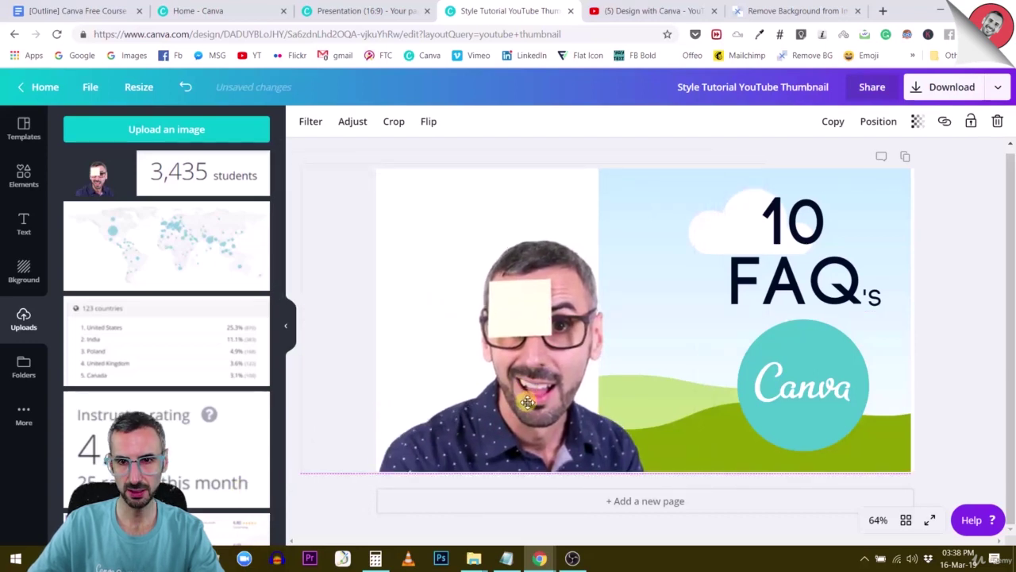
- Move the landscape image to the left half, behind the portrait
click(888, 195)
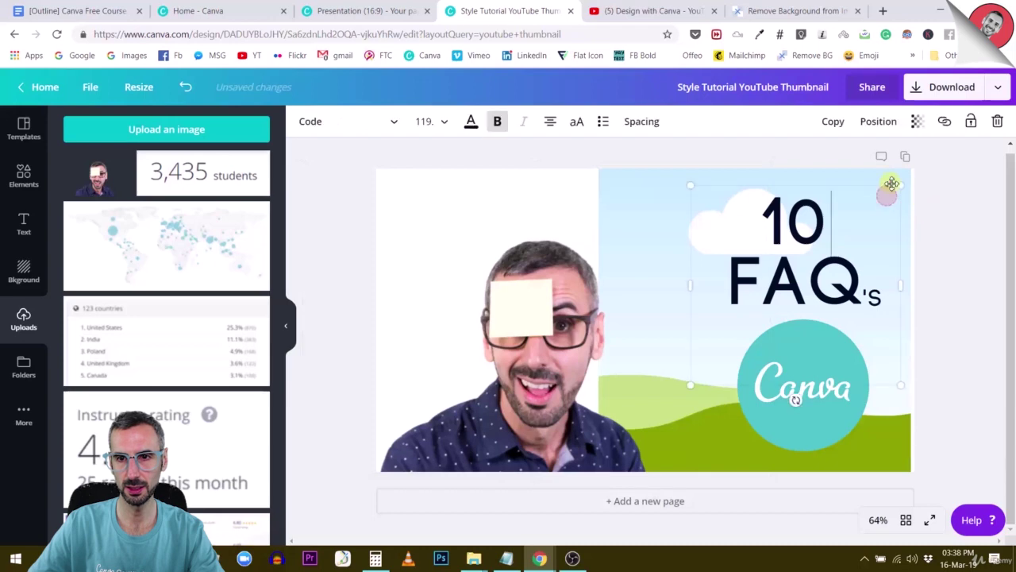
click(963, 175)
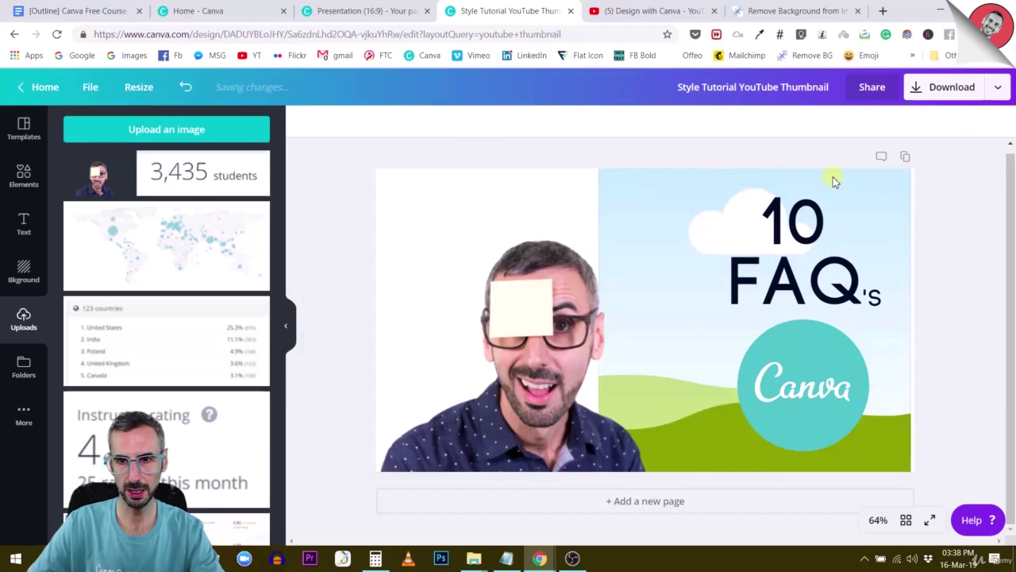
drag(833, 181, 601, 181)
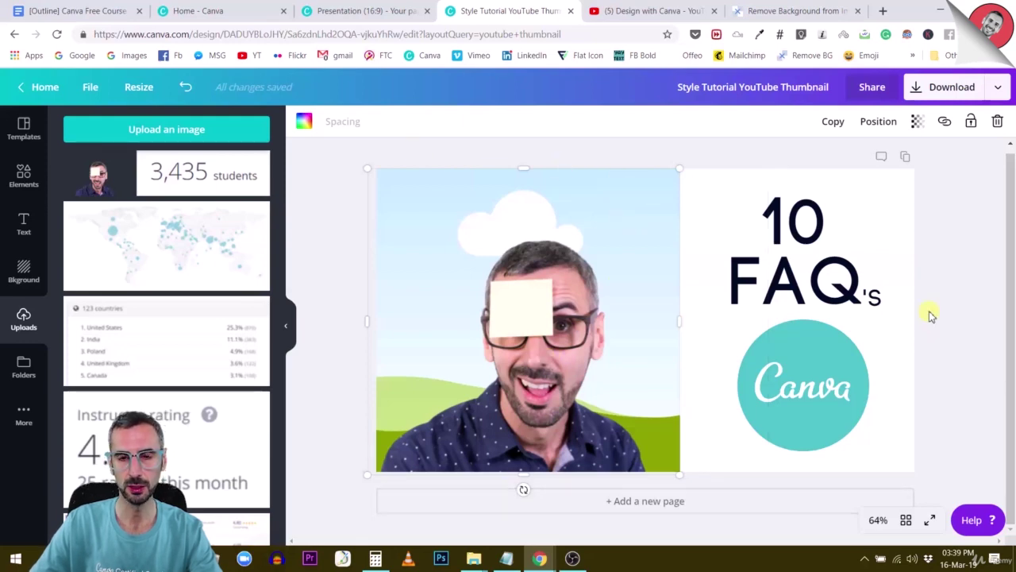
- Search Elements for 'gradient' and preview a purple gradient over the landscape
click(23, 173)
click(140, 123)
key(ctrl+a)
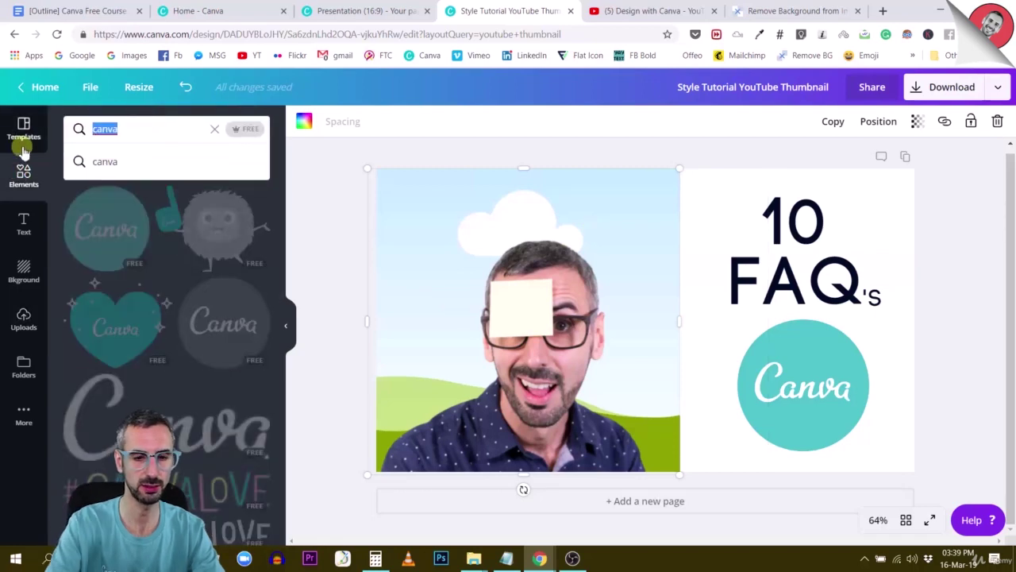
text(gradient)
key(Return)
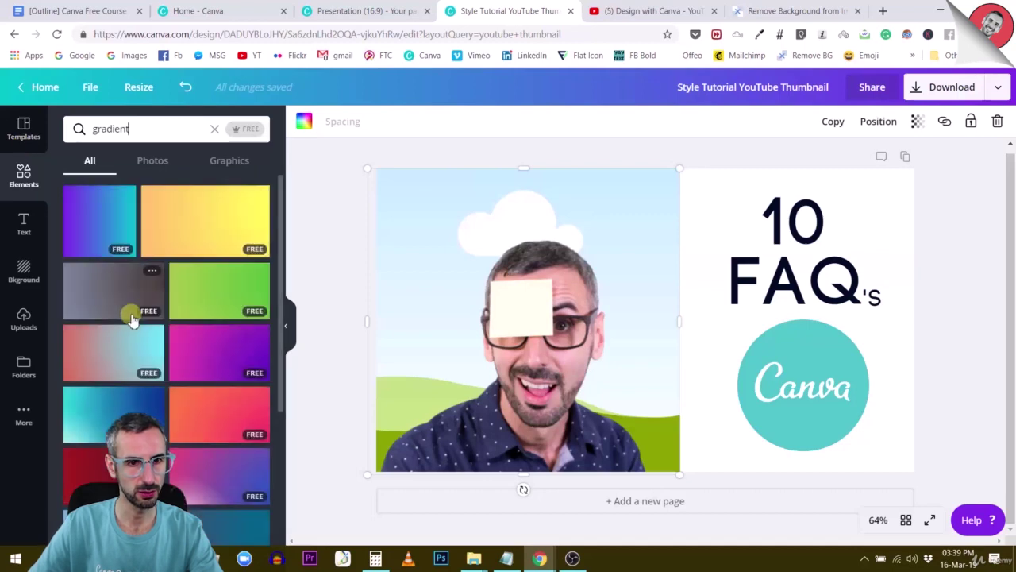
drag(206, 354, 87, 322)
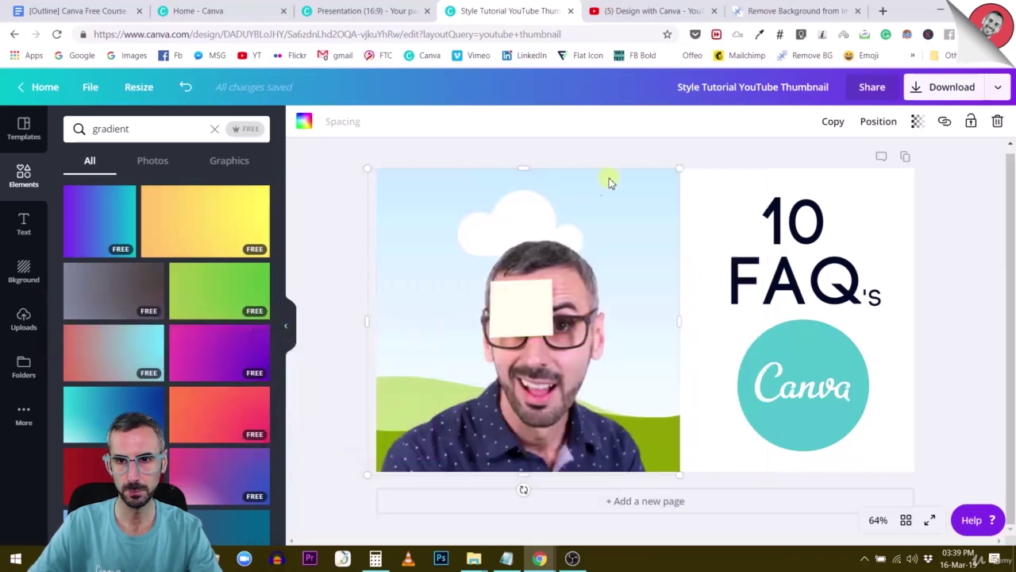
- Bring the selected background image forward in the layer order
click(878, 121)
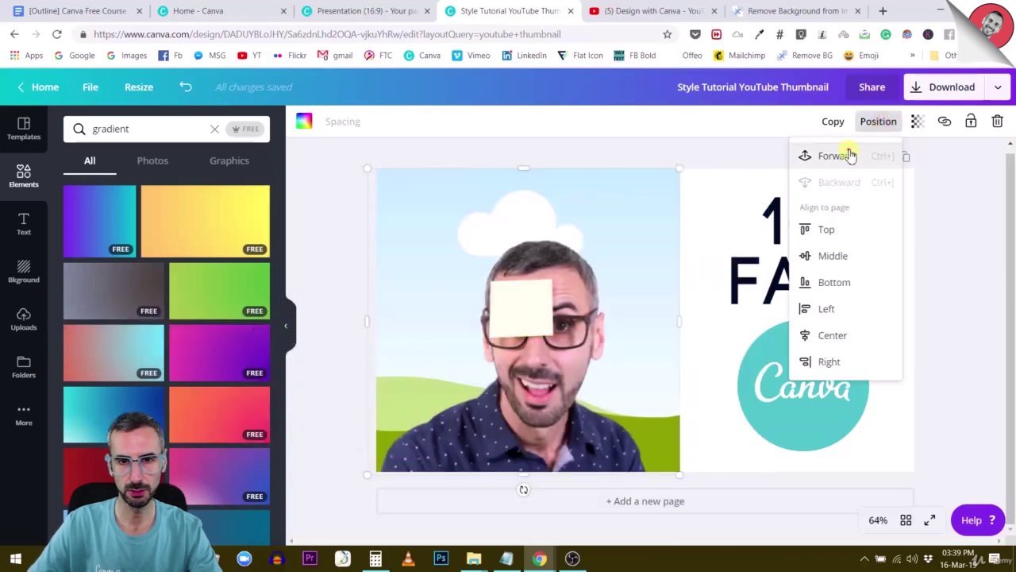
click(846, 154)
click(302, 262)
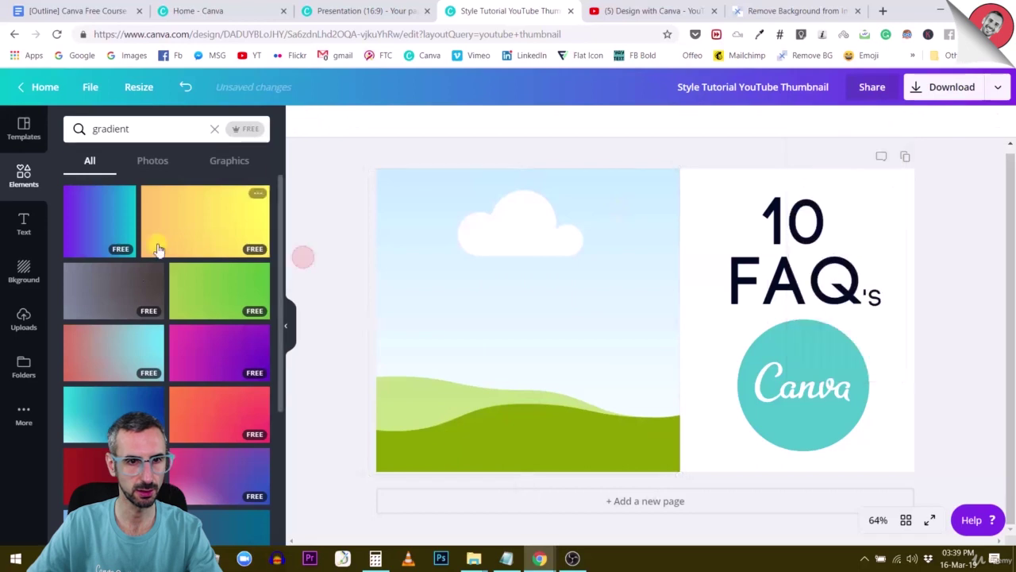
- Fill the left frame with the pink-purple gradient, lower its transparency, and send it behind the portrait
drag(193, 358, 582, 214)
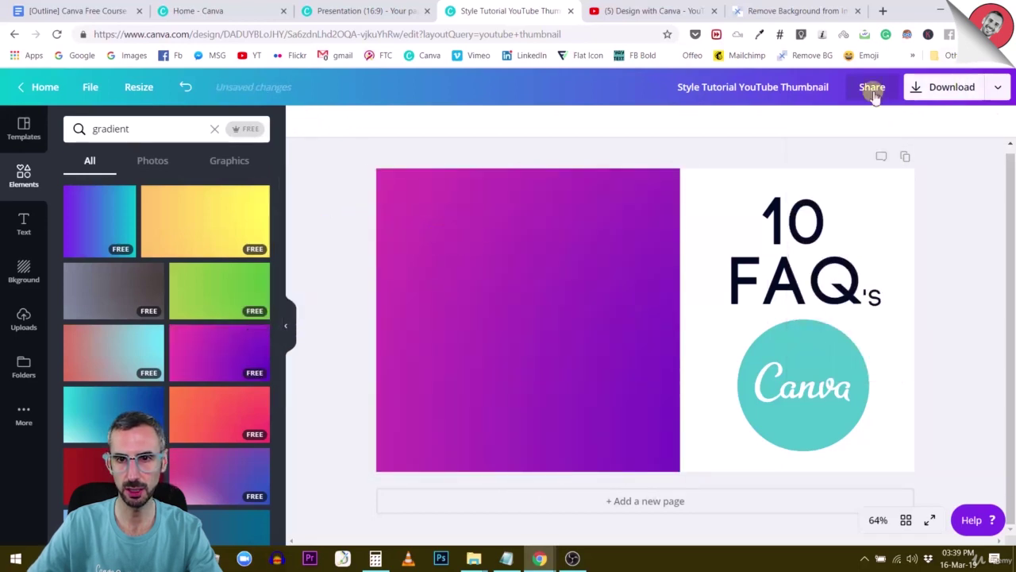
click(609, 189)
click(917, 121)
mouse_move(884, 155)
mouse_down()
mouse_move(849, 170)
mouse_move(899, 158)
mouse_up()
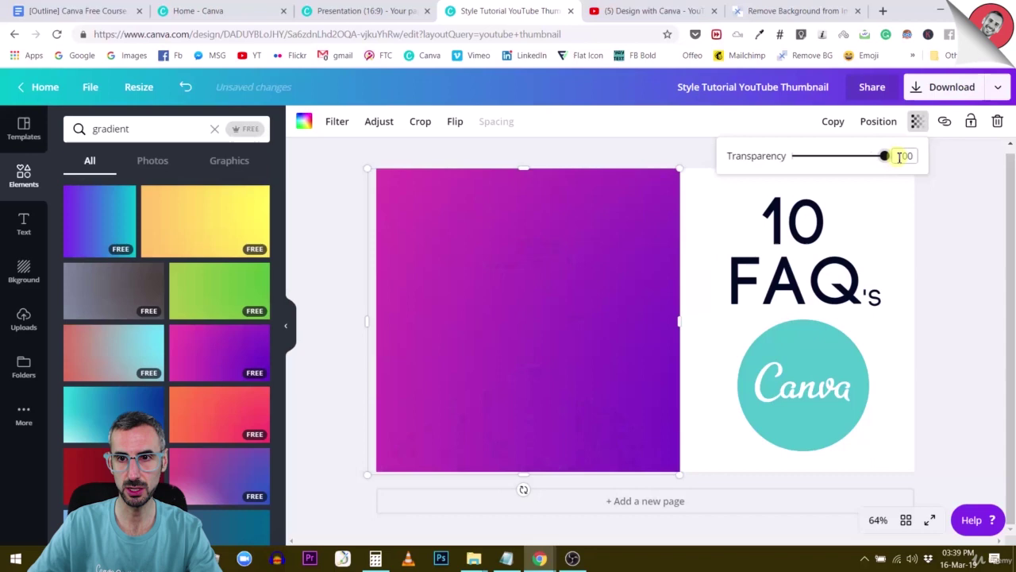
click(878, 120)
click(853, 182)
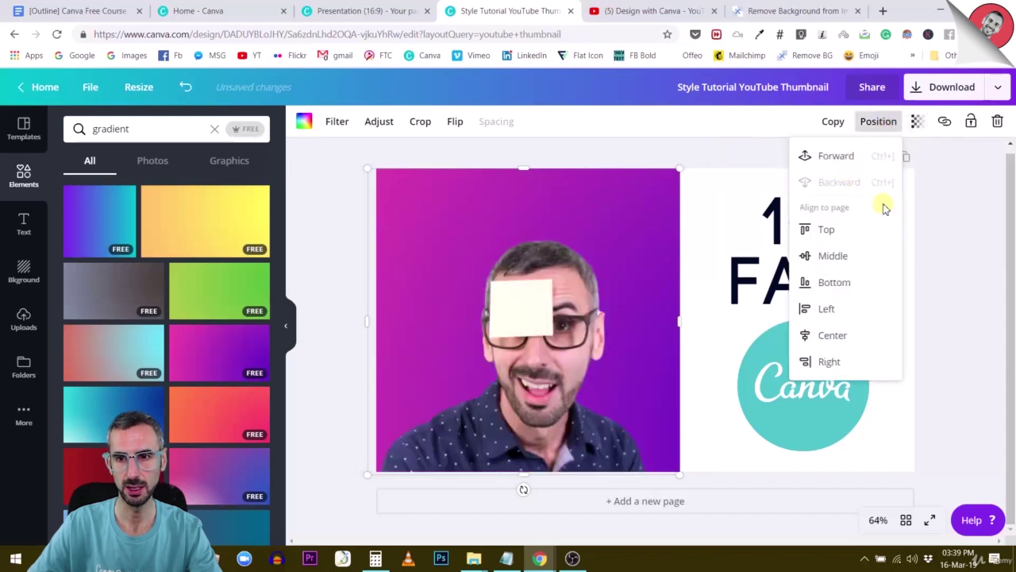
click(942, 253)
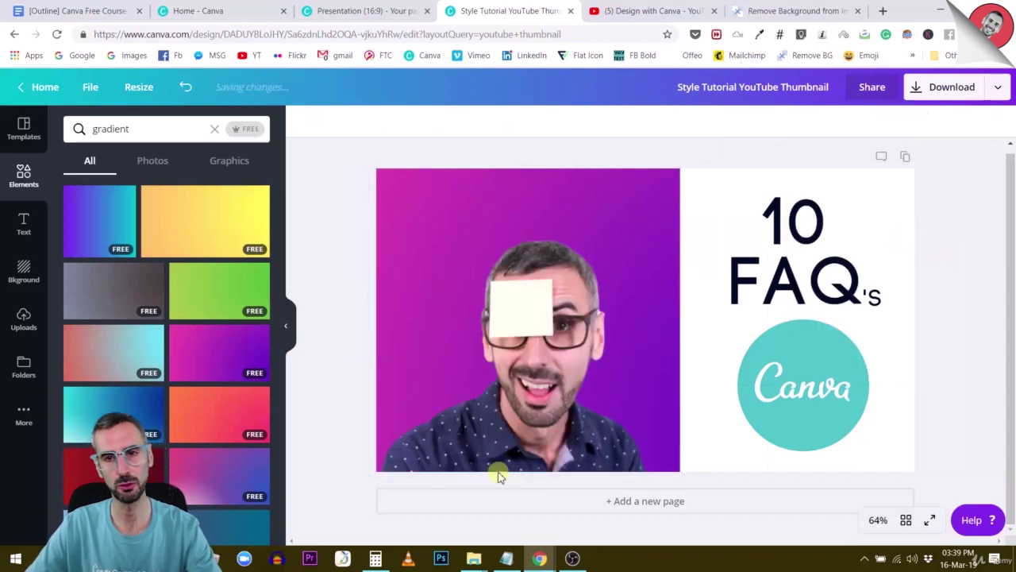
click(555, 385)
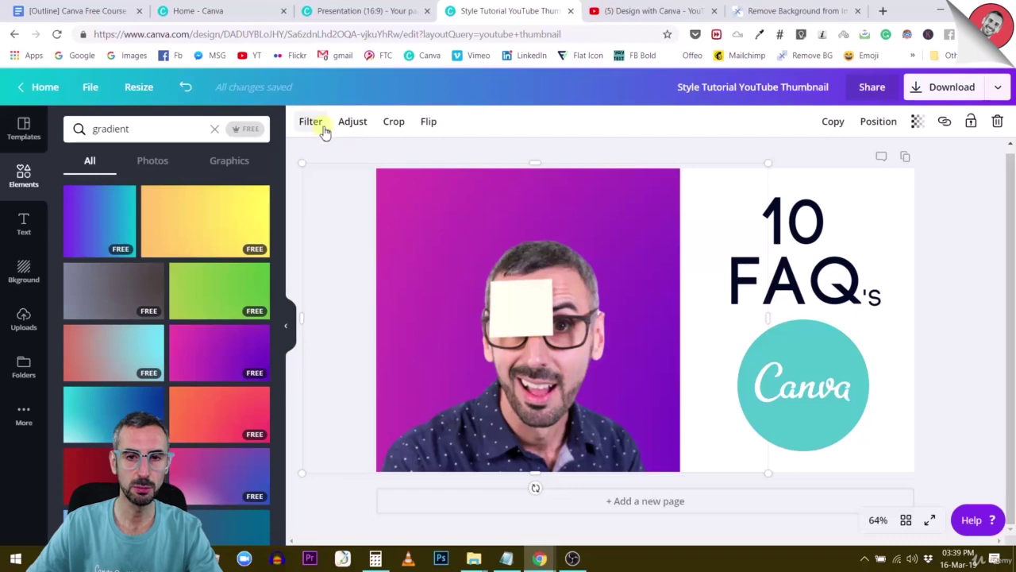
- Set the portrait's saturation to -100, enlarge it, and shift it lower-left over the gradient
click(354, 124)
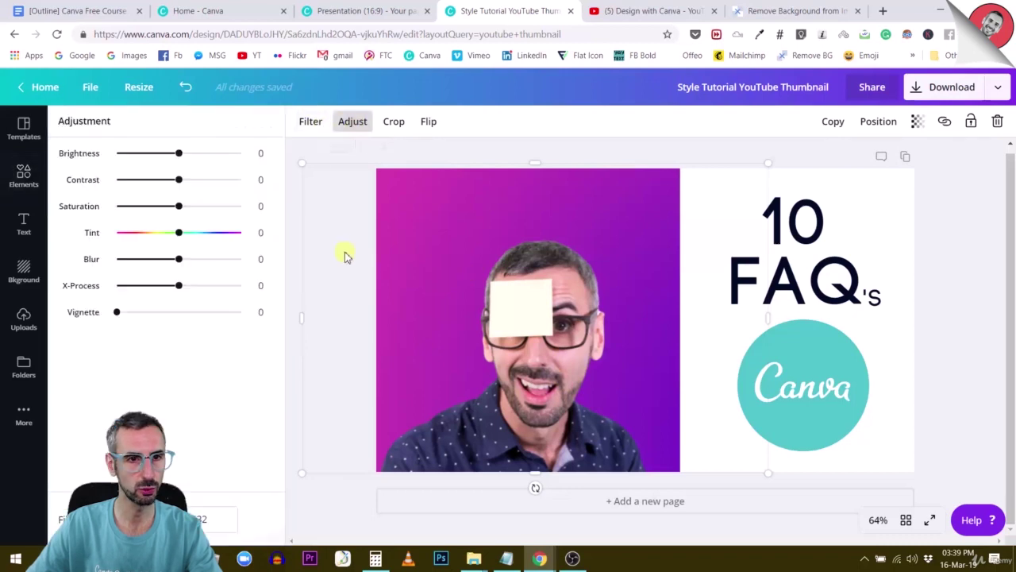
drag(178, 205, 88, 214)
drag(772, 165, 872, 102)
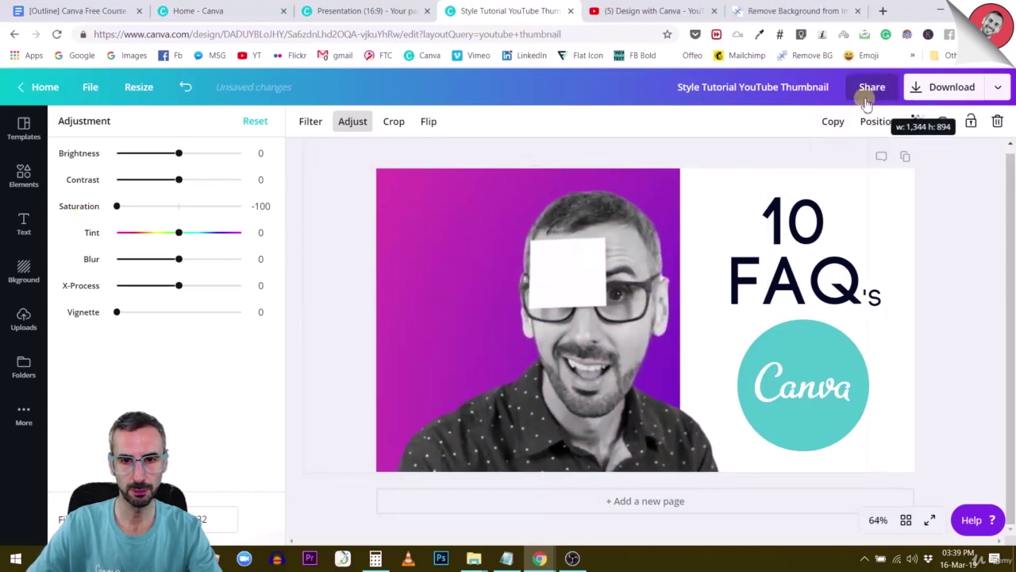
mouse_move(608, 295)
mouse_down()
mouse_move(585, 302)
mouse_move(653, 296)
mouse_move(642, 321)
mouse_move(628, 289)
mouse_move(597, 301)
mouse_move(627, 298)
mouse_up()
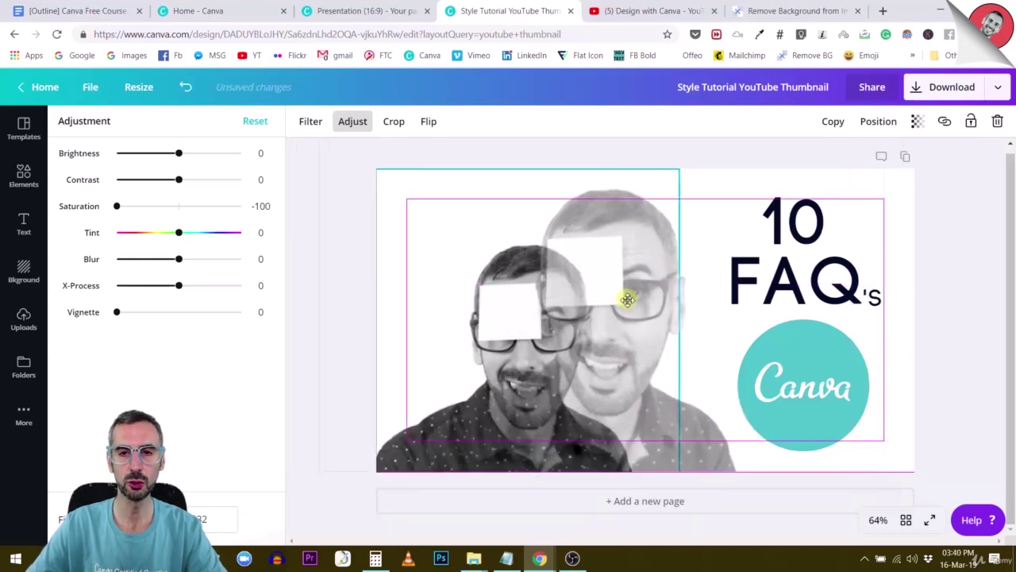
drag(627, 298, 626, 301)
mouse_move(597, 301)
mouse_down()
mouse_move(551, 317)
mouse_move(603, 309)
mouse_move(563, 310)
mouse_move(598, 300)
mouse_move(591, 306)
mouse_up()
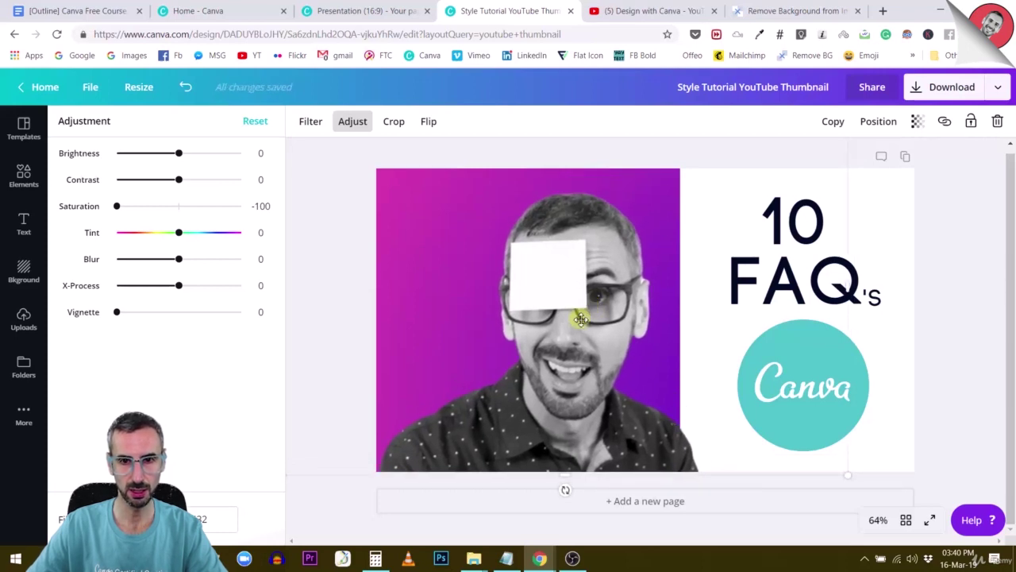
click(944, 302)
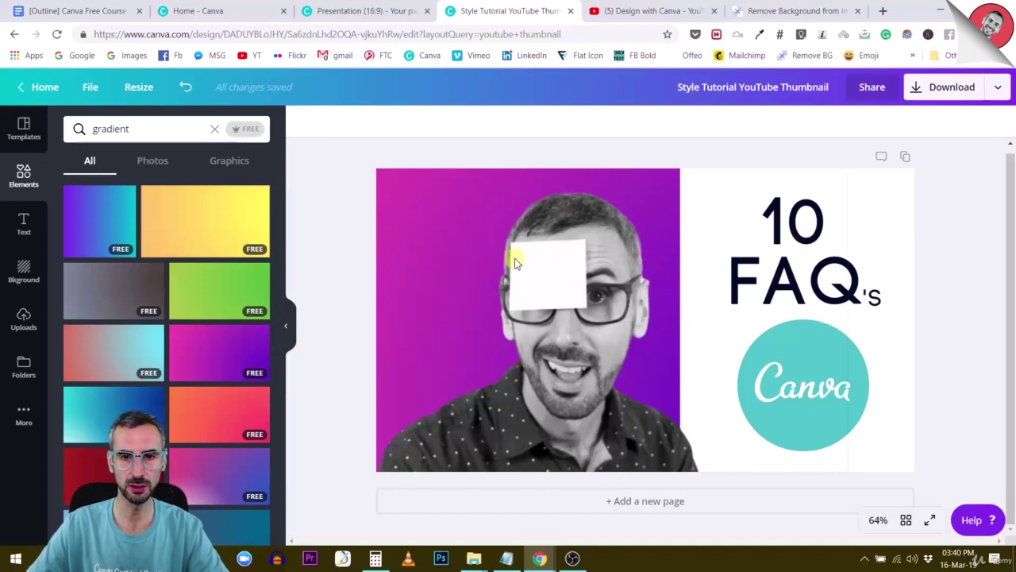
- Search Elements for 'canva' and add the #CANVALOVE graphic to the thumbnail
click(214, 129)
text(canva)
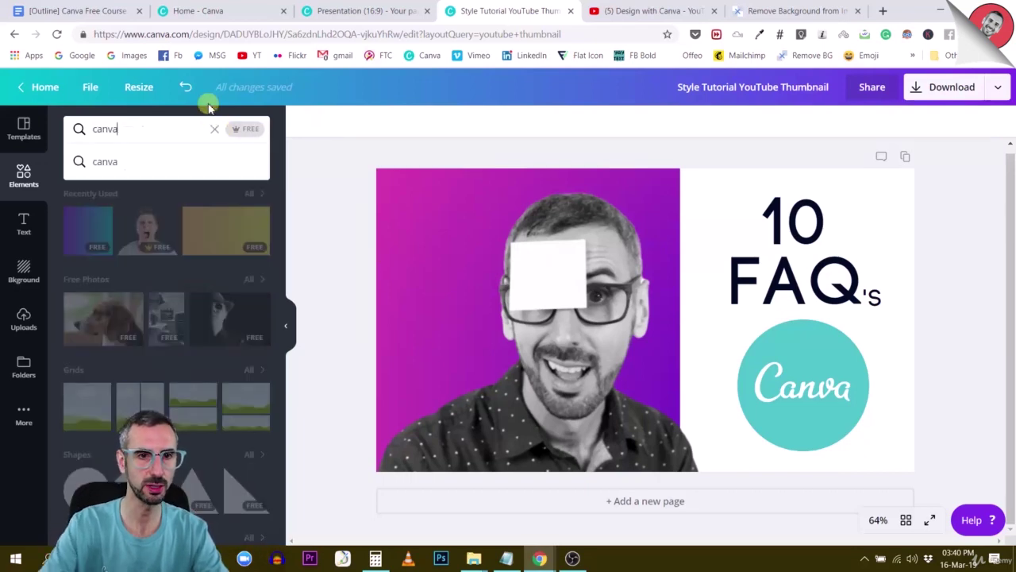
key(Return)
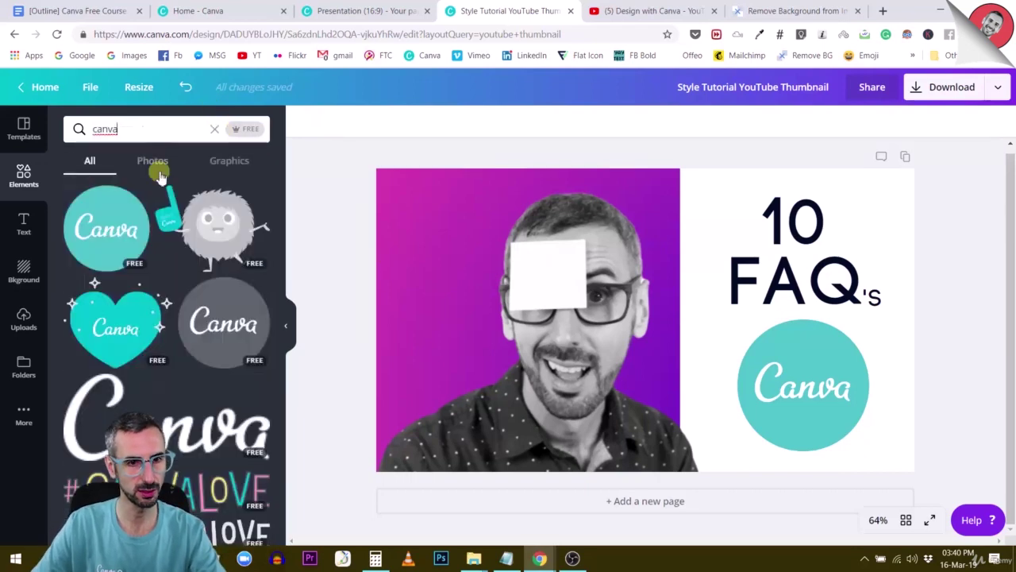
scroll(176, 306, down, 3)
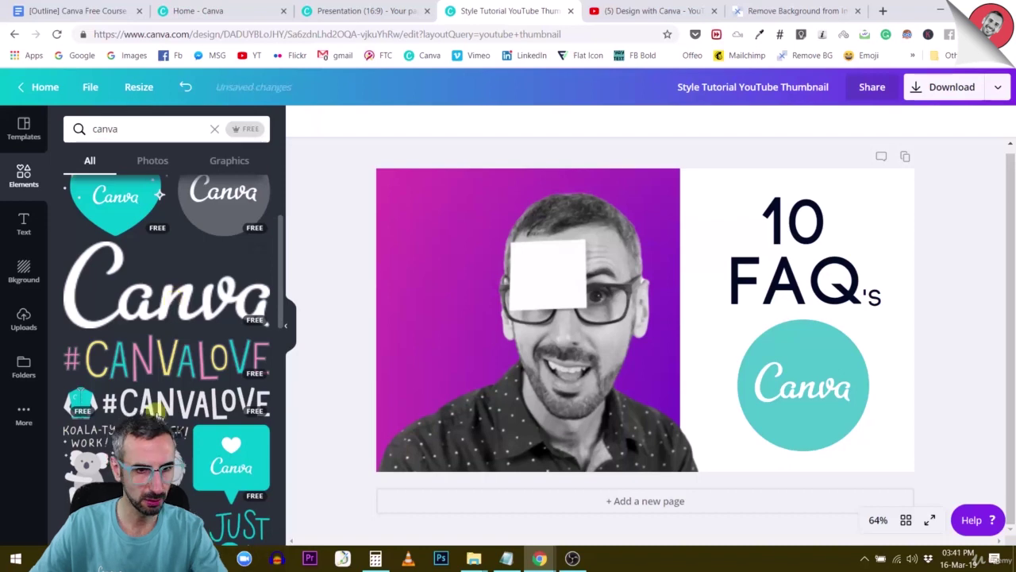
click(174, 400)
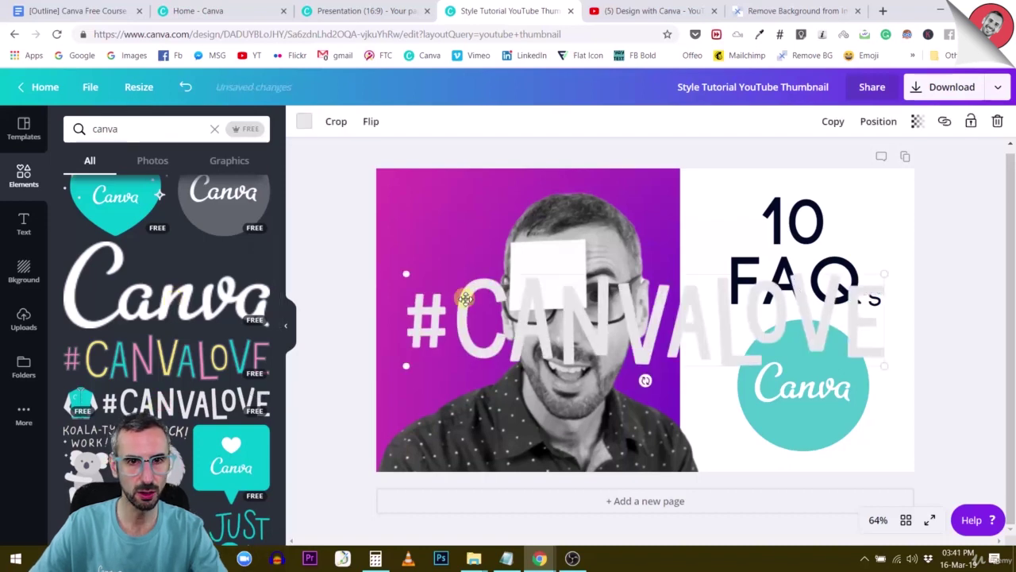
- Make #CANVALOVE dark navy, shrink it onto the sticky note, and switch to the Presentation design
click(304, 121)
click(110, 165)
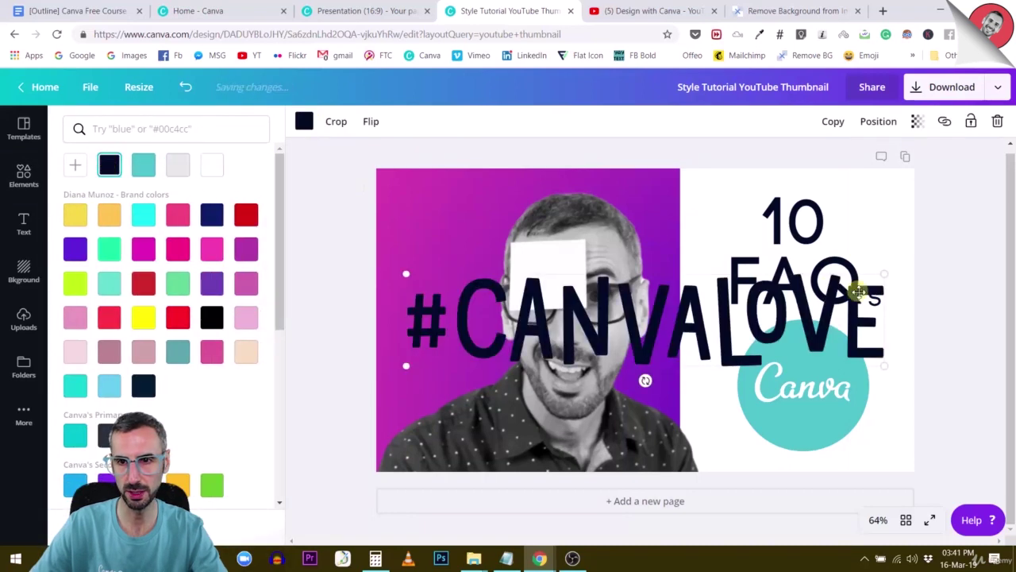
drag(884, 274, 565, 272)
click(903, 287)
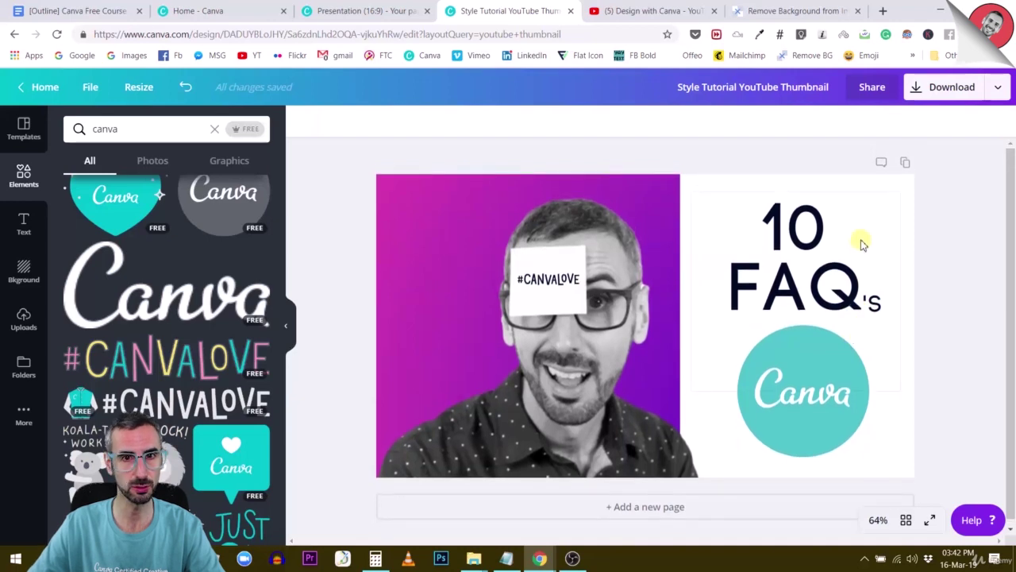
key(ctrl+shift+Tab)
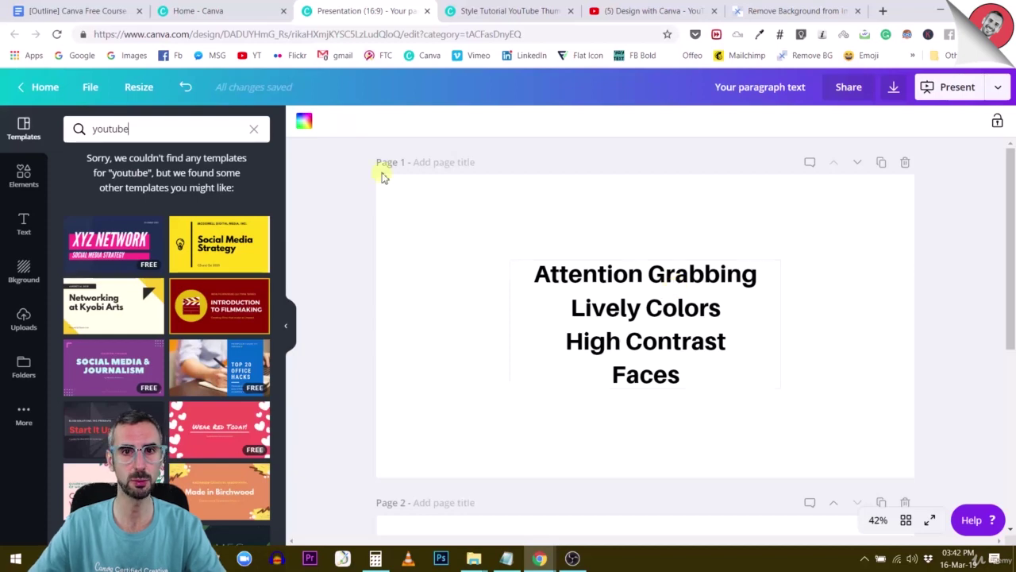
- Return to the Style Tutorial YouTube Thumbnail design to view the finished thumbnail
click(524, 11)
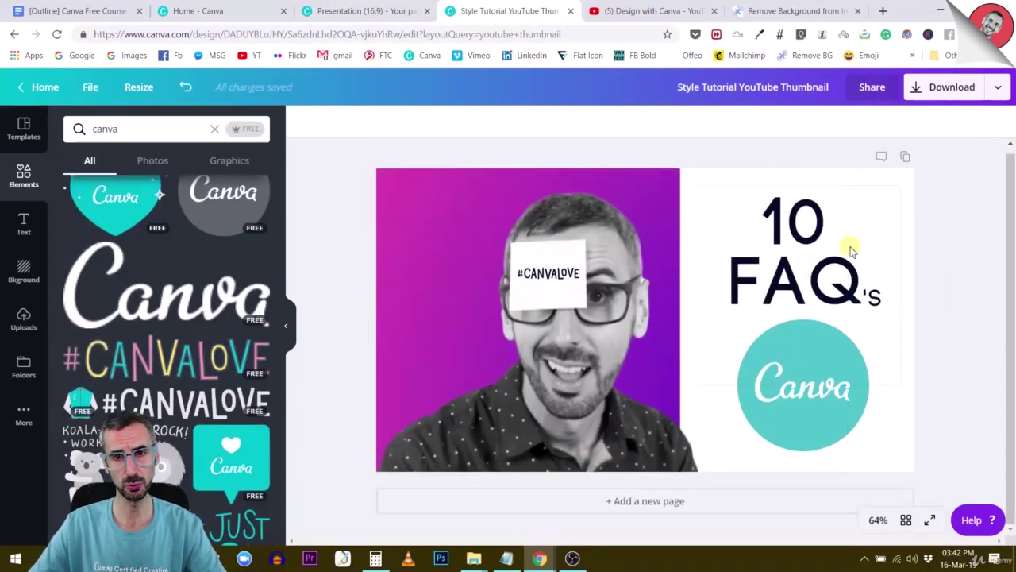
click(627, 386)
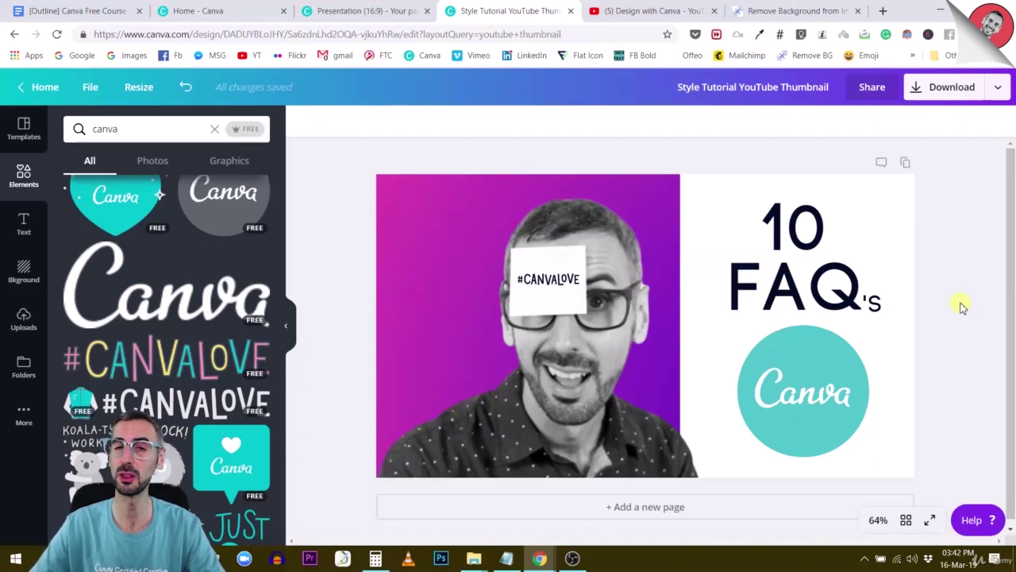
click(640, 11)
scroll(608, 182, up, 3)
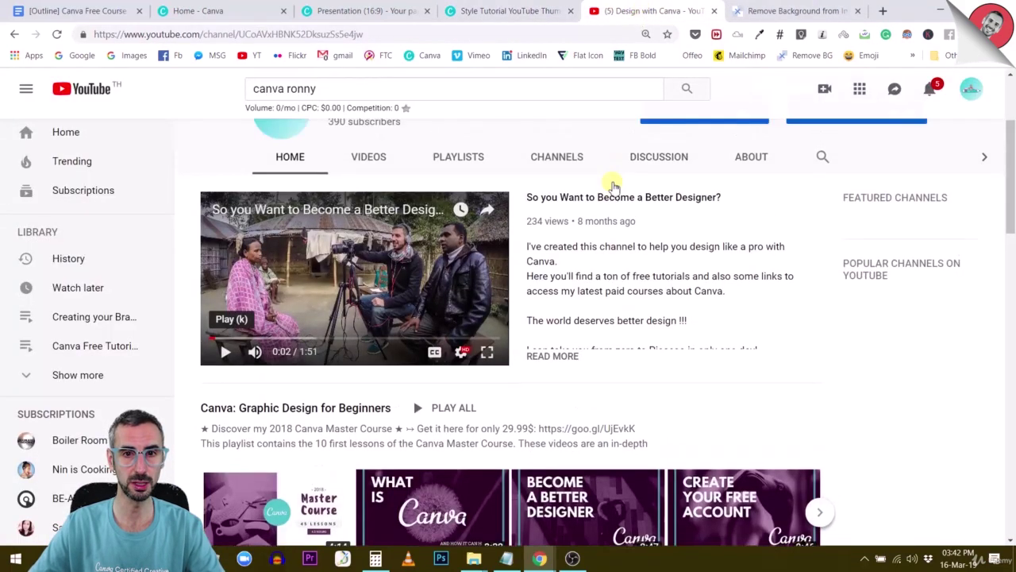
scroll(567, 384, down, 7)
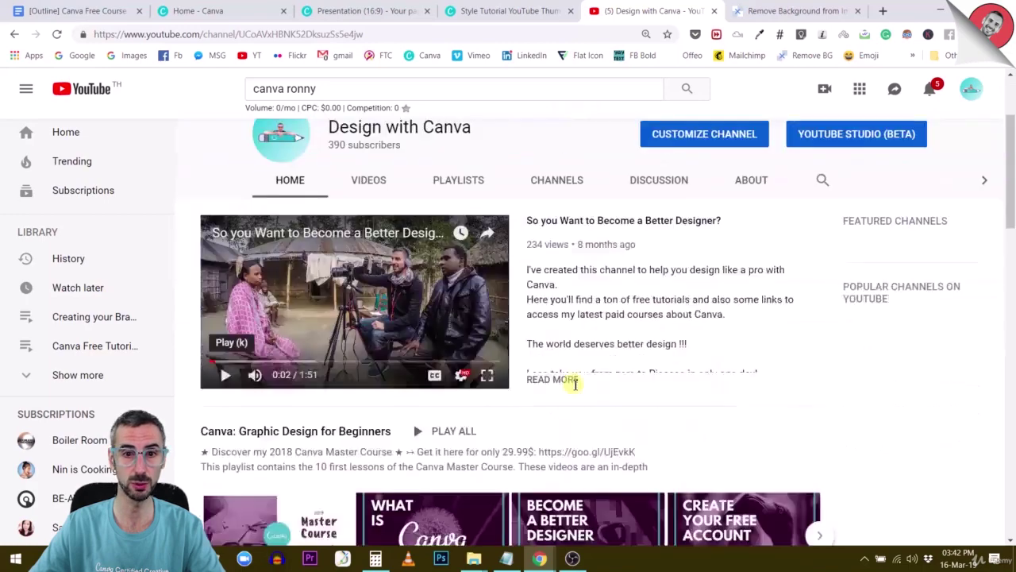
scroll(577, 389, down, 2)
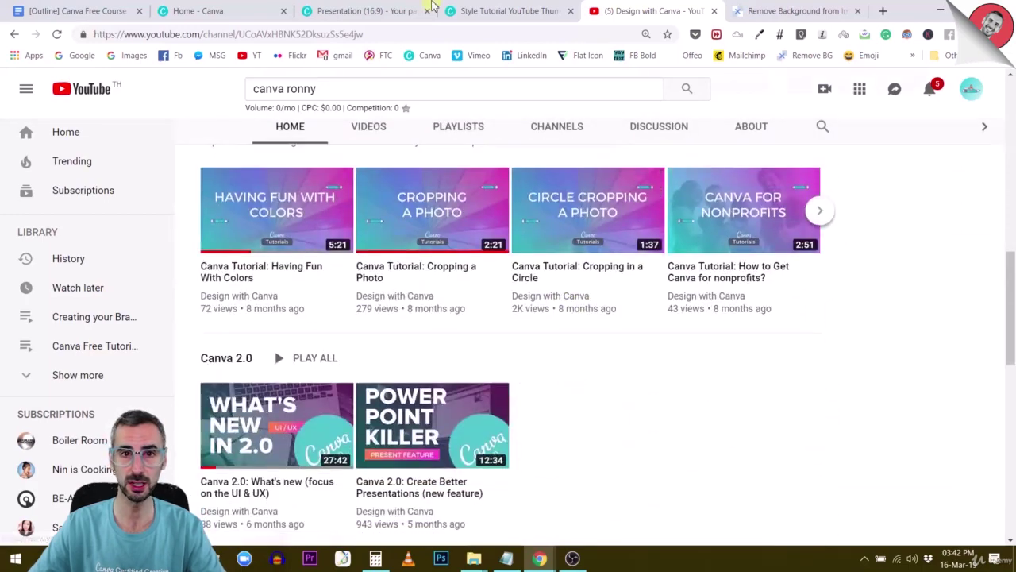
click(508, 11)
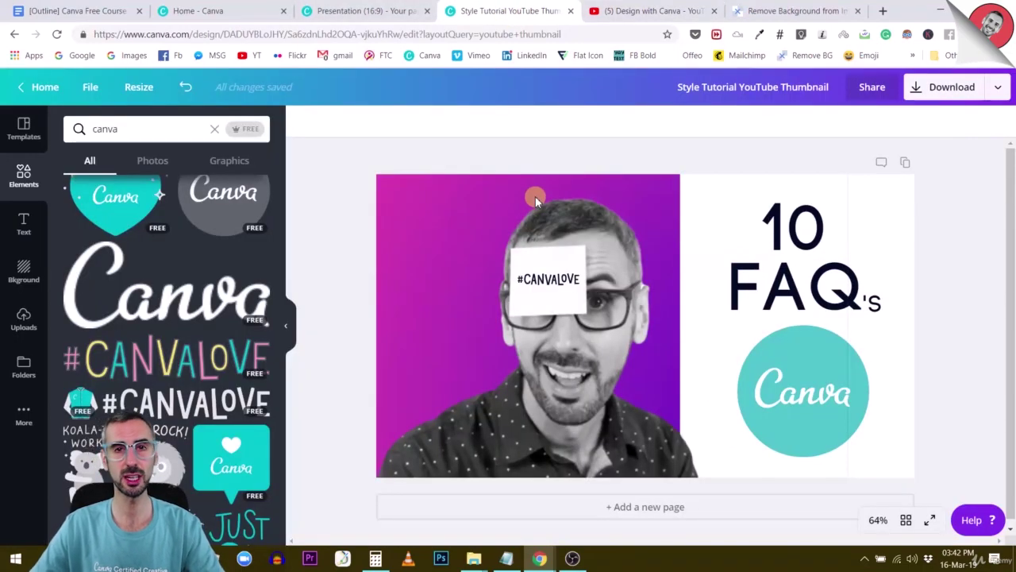